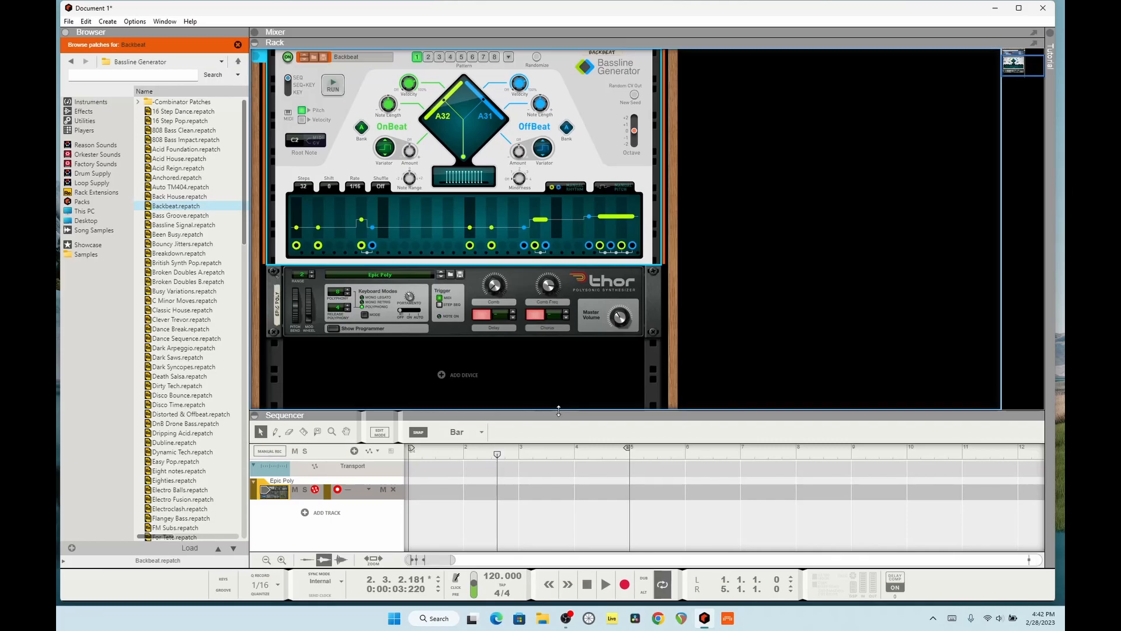
Inspect the rear connections of the Bassline Generator and Thor, and return to the rack's front view.
key(Tab)
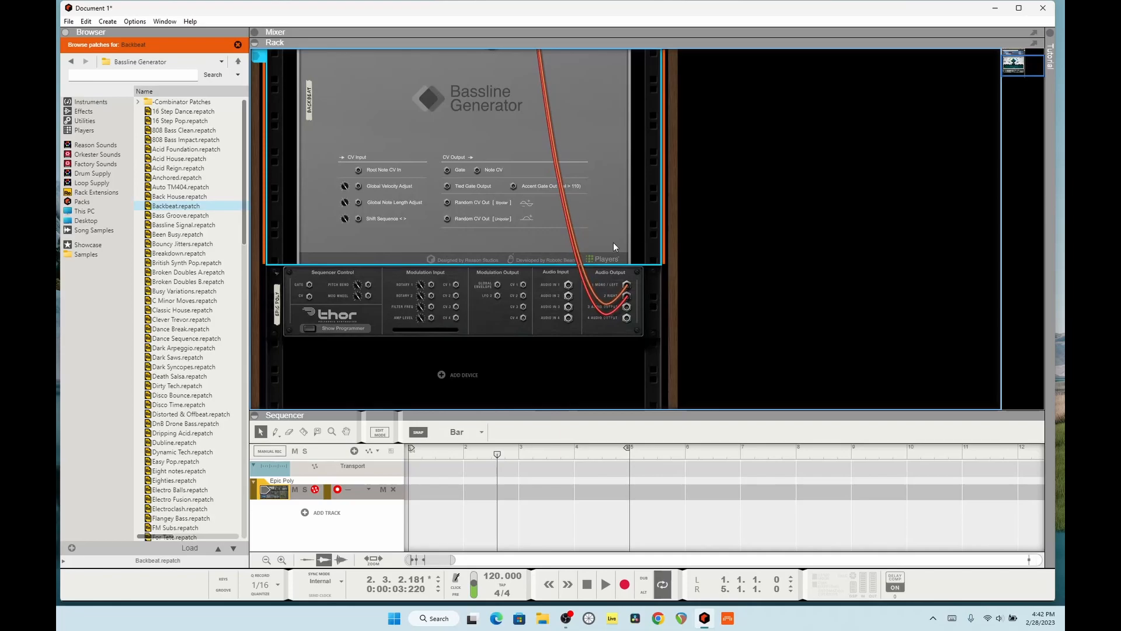
key(Tab)
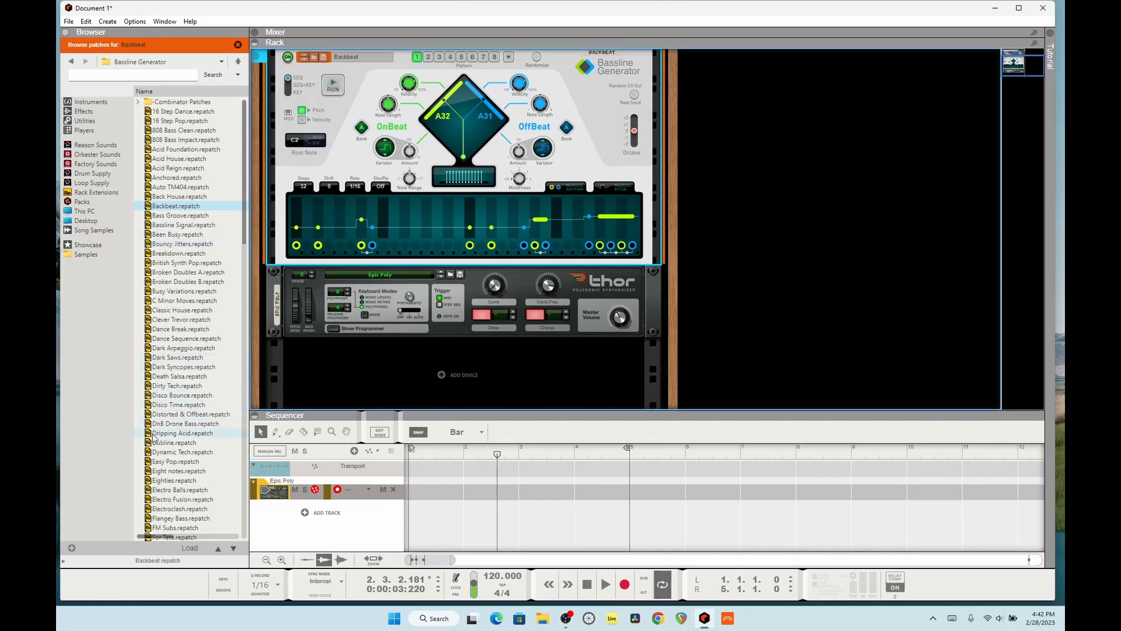
Load the Eighties patch into the Bassline Generator and play it briefly.
click(172, 480)
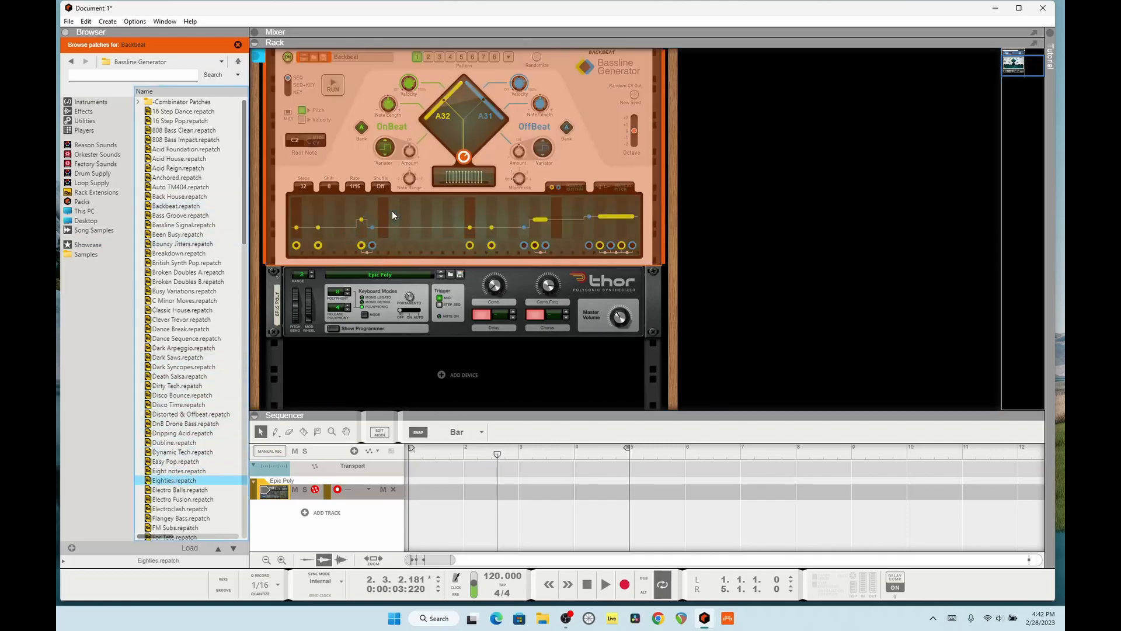
drag(392, 212, 438, 178)
key(space)
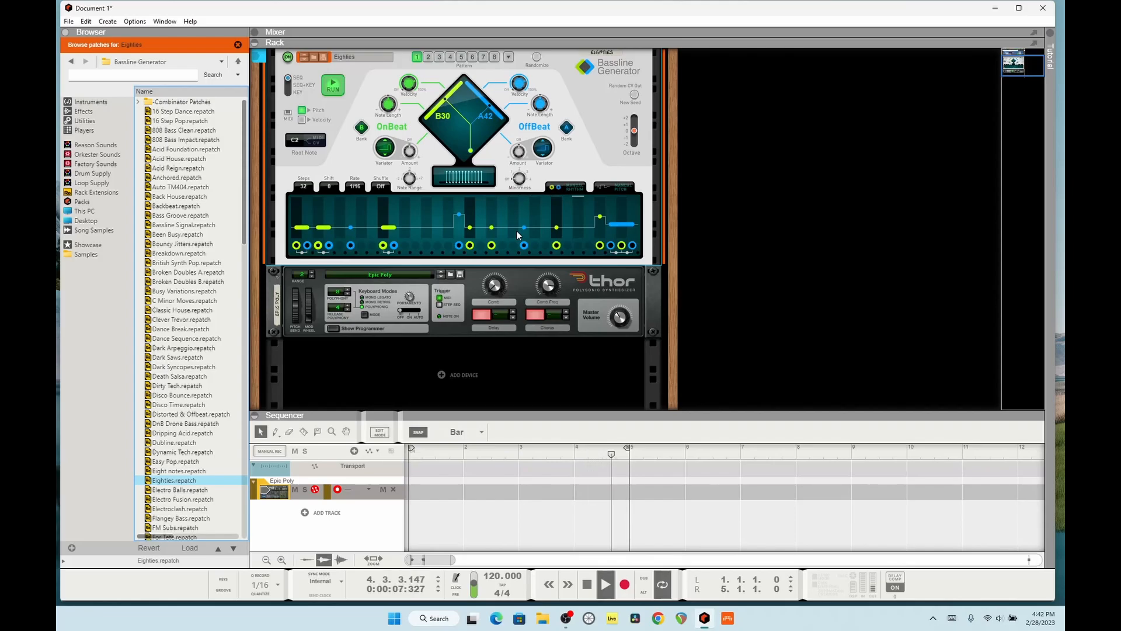
key(space)
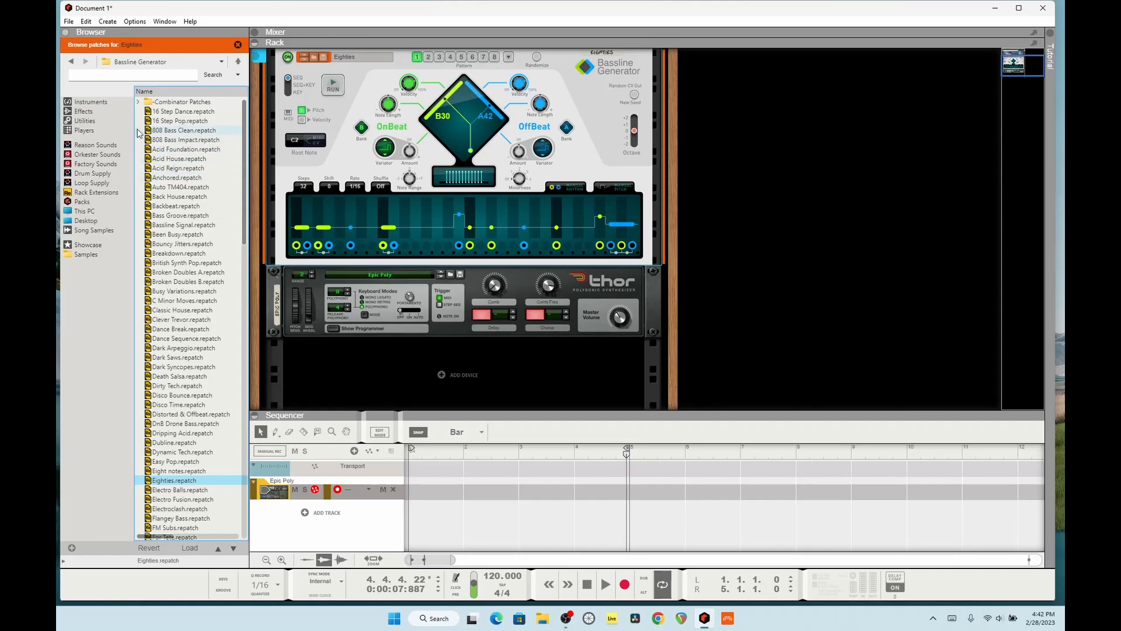
Search the effects for "vcv" and add the VST3 version of VCV Rack 2 FX below Thor in the rack.
click(87, 111)
click(92, 76)
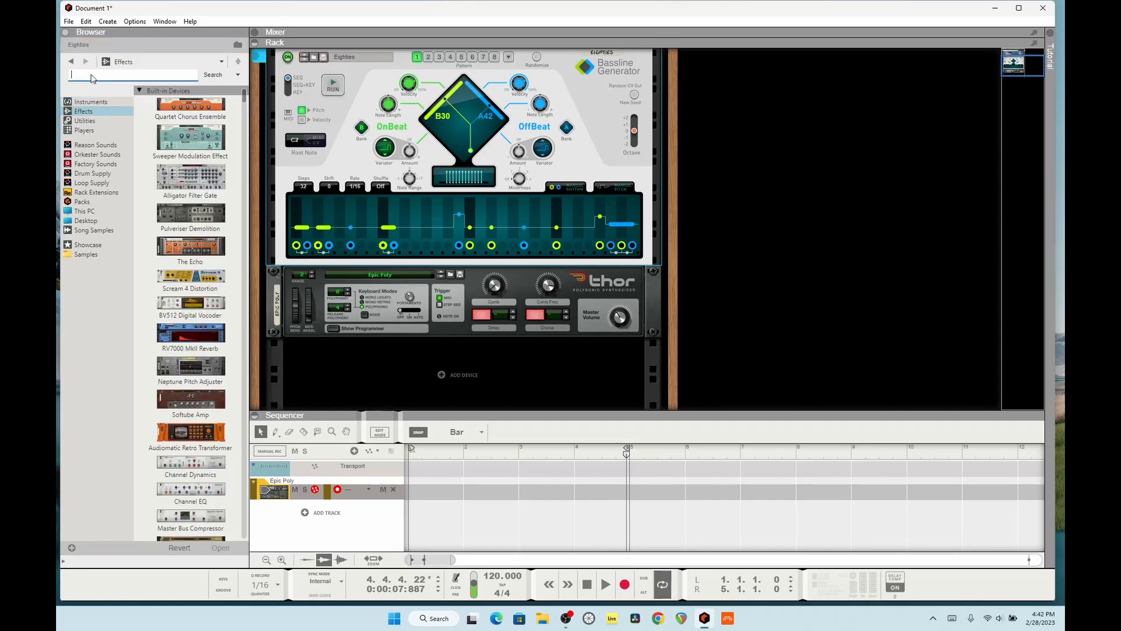
text(vo)
key(Return)
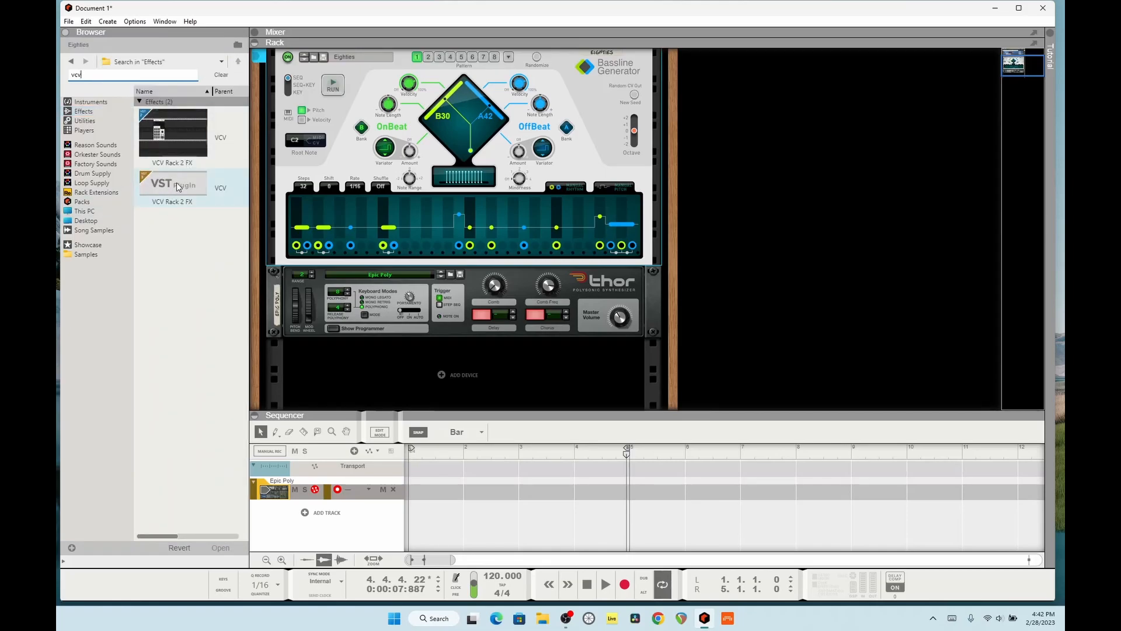
drag(178, 186, 407, 368)
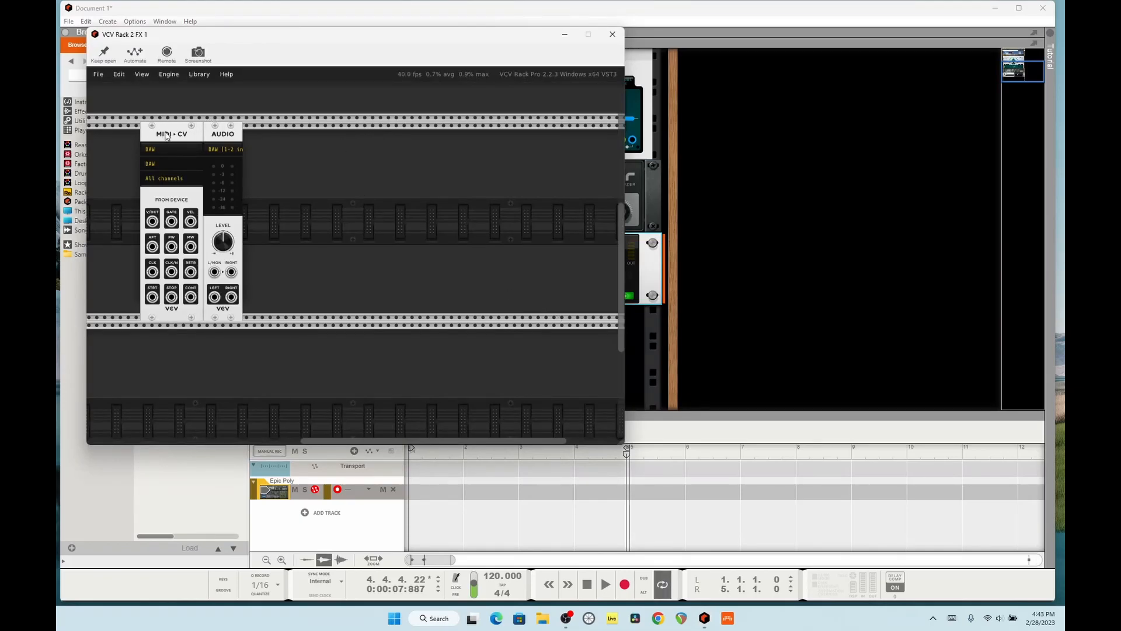
Remove the MIDI-CV module from the default VCV patch and reposition the Audio module near where it was.
drag(222, 134, 395, 134)
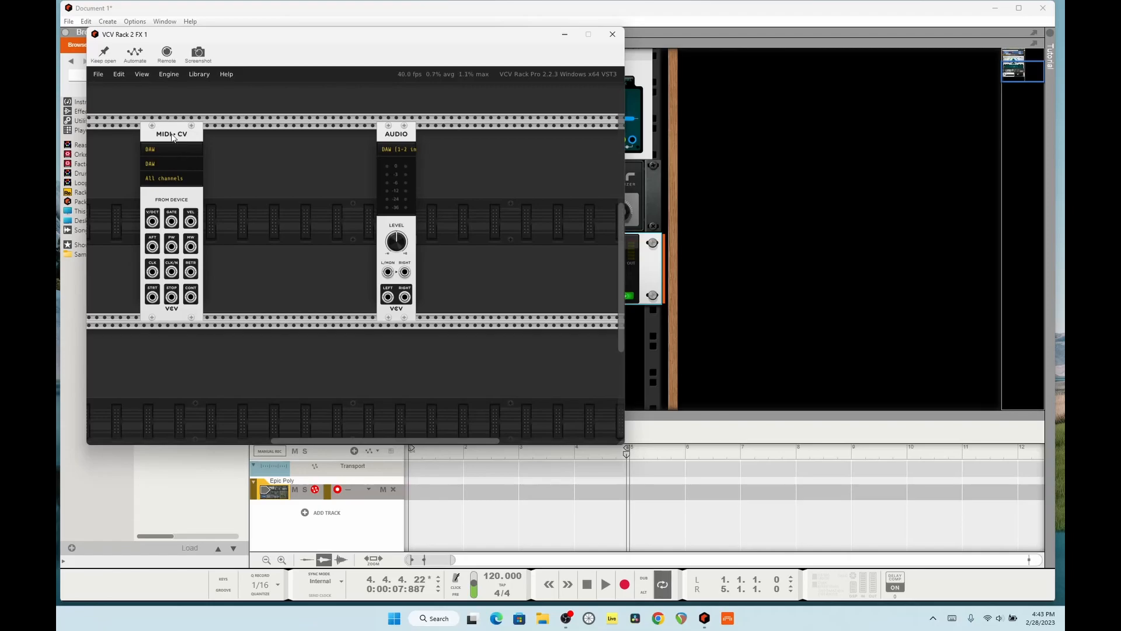
key(Delete)
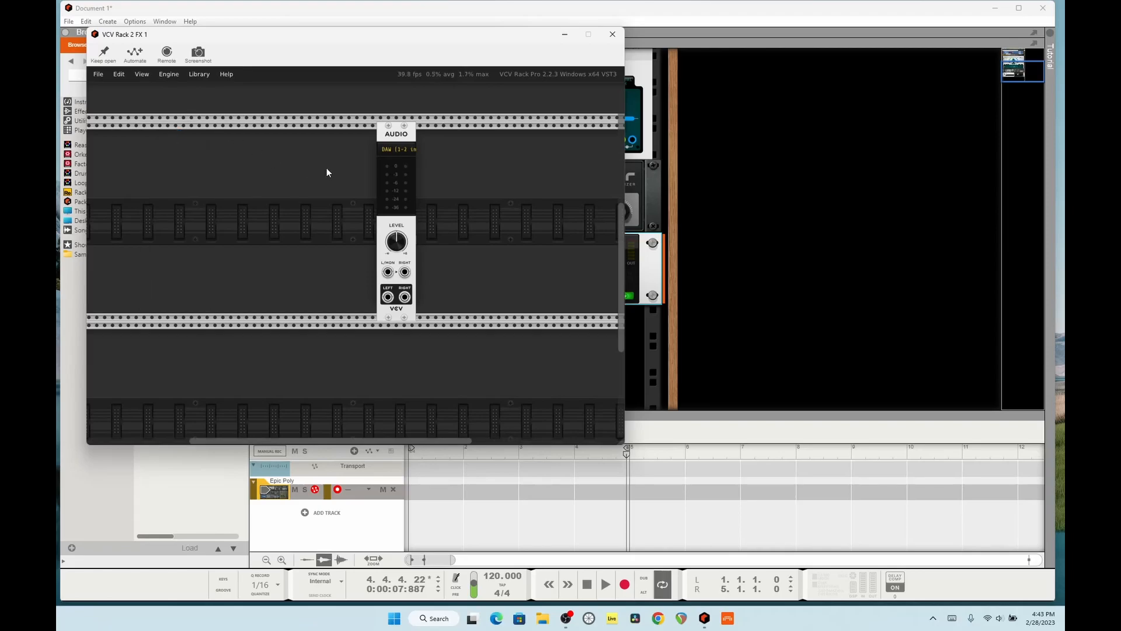
drag(398, 138, 184, 157)
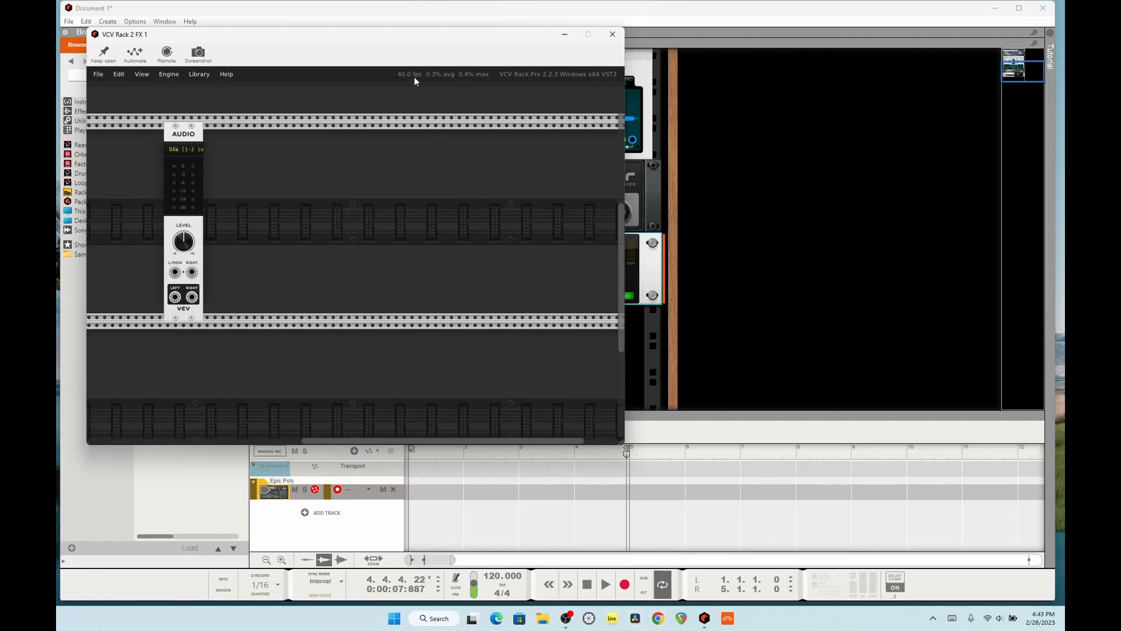
Move the VCV Rack 2 FX window aside and start playback with the Bassline Generator selected.
drag(412, 33, 922, 142)
scroll(655, 84, up, 2)
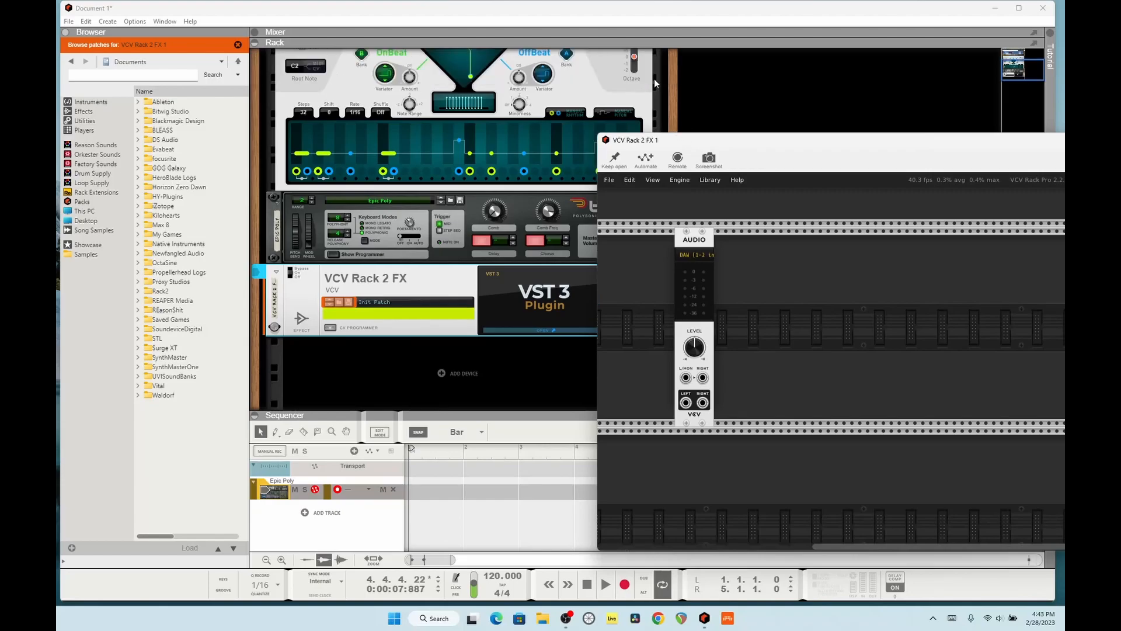
scroll(655, 84, up, 5)
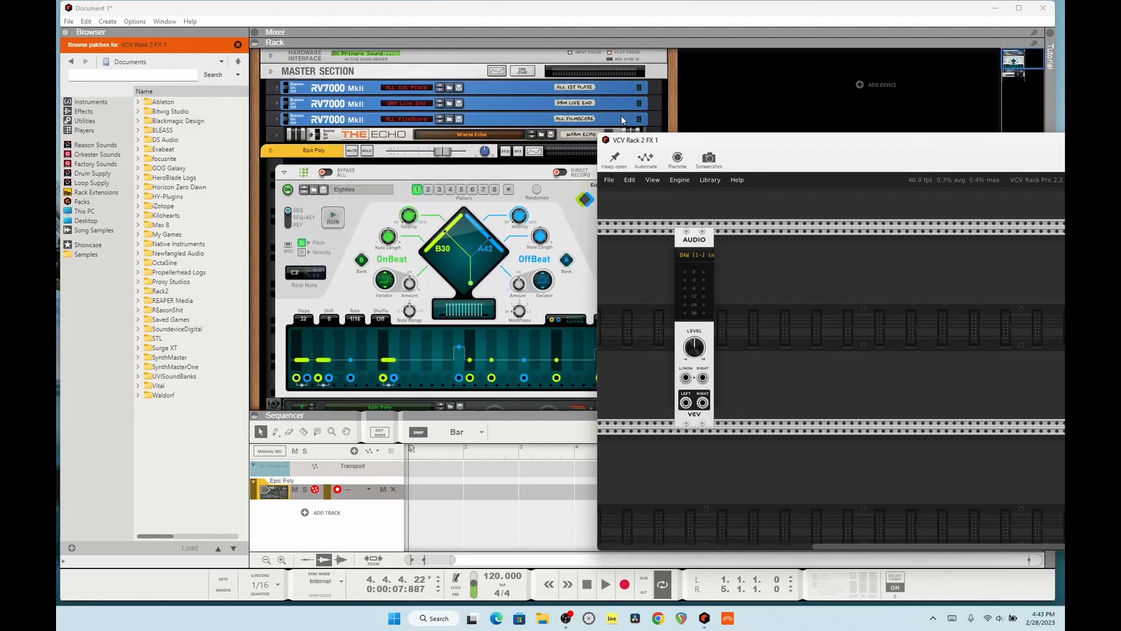
click(353, 234)
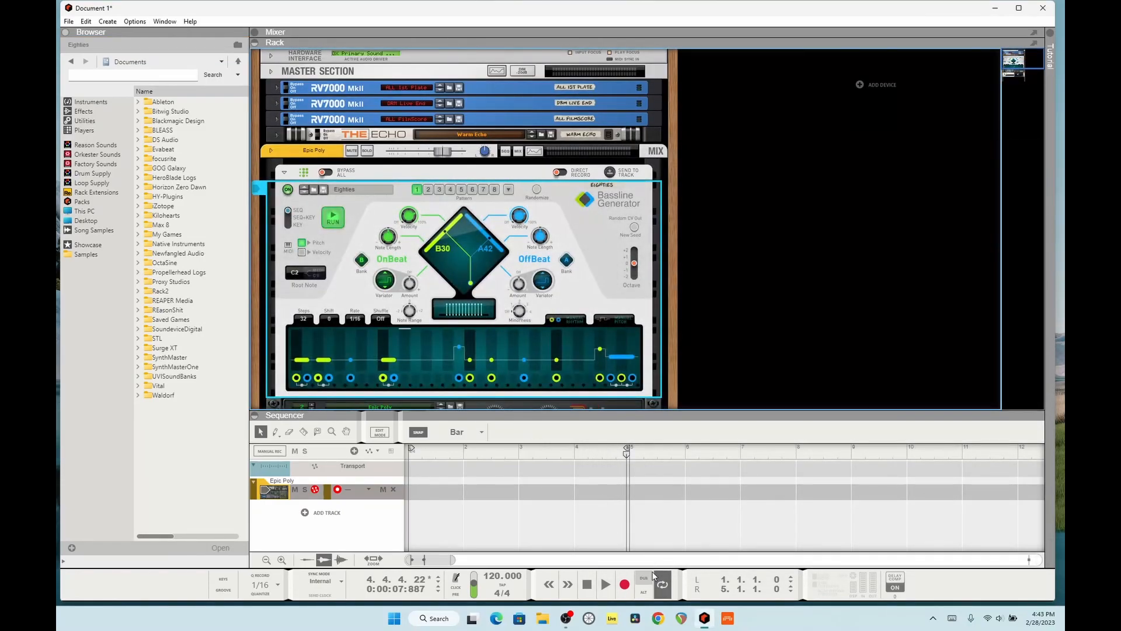
key(space)
Reopen the VCV Rack 2 FX window and patch the Audio module's left device input jack to its L/MON jack.
scroll(529, 305, down, 8)
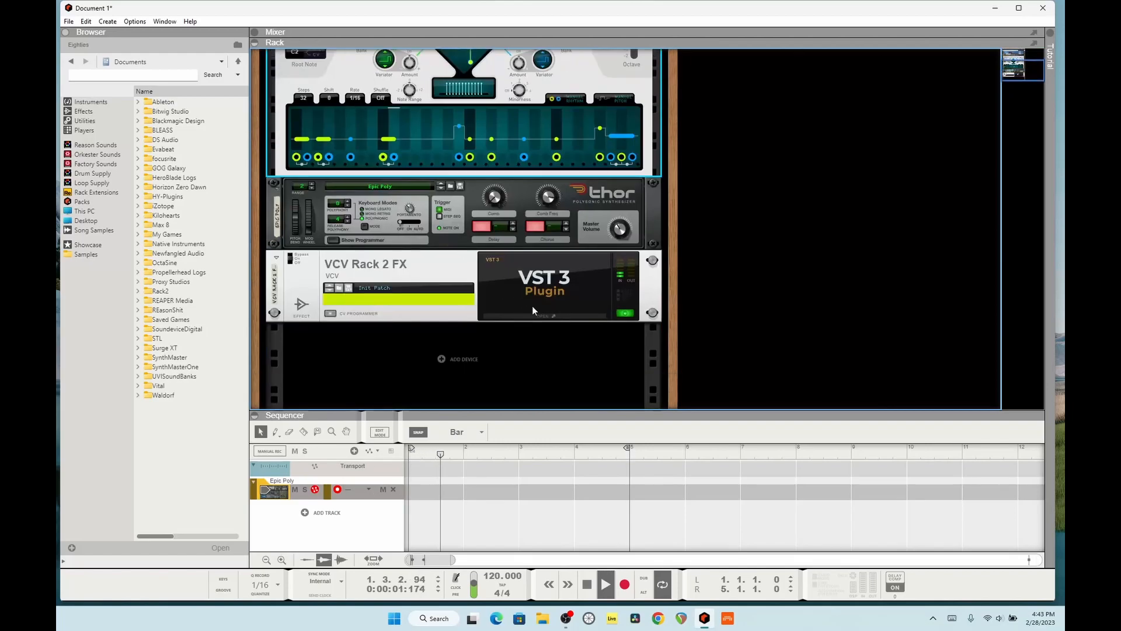
click(572, 317)
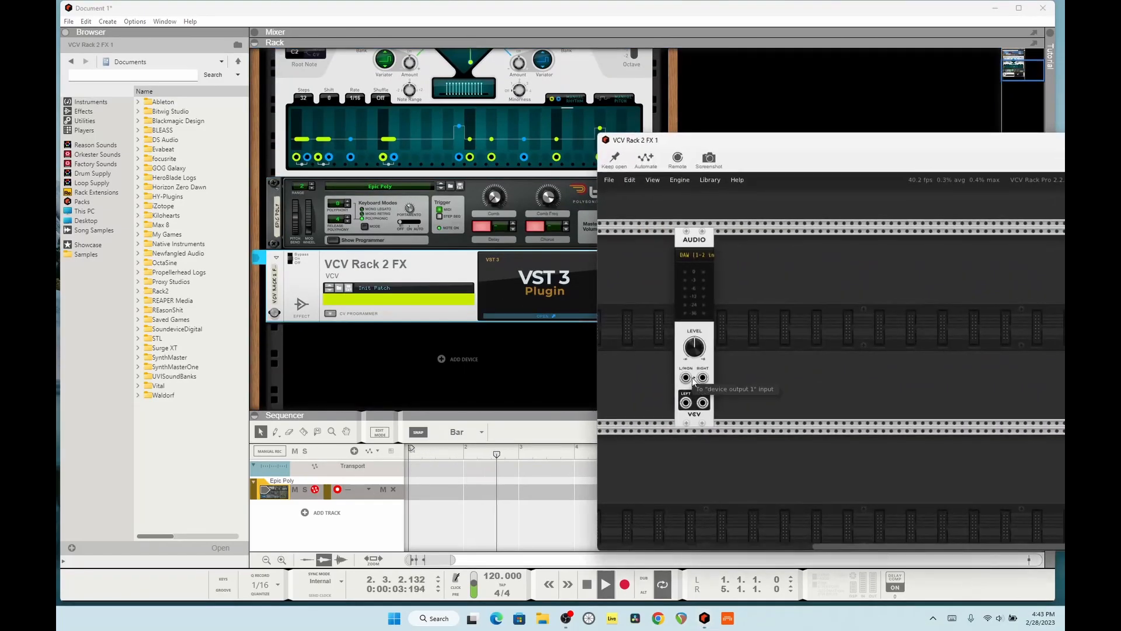
mouse_move(686, 378)
mouse_down()
mouse_move(686, 402)
mouse_move(686, 365)
mouse_move(686, 377)
mouse_up()
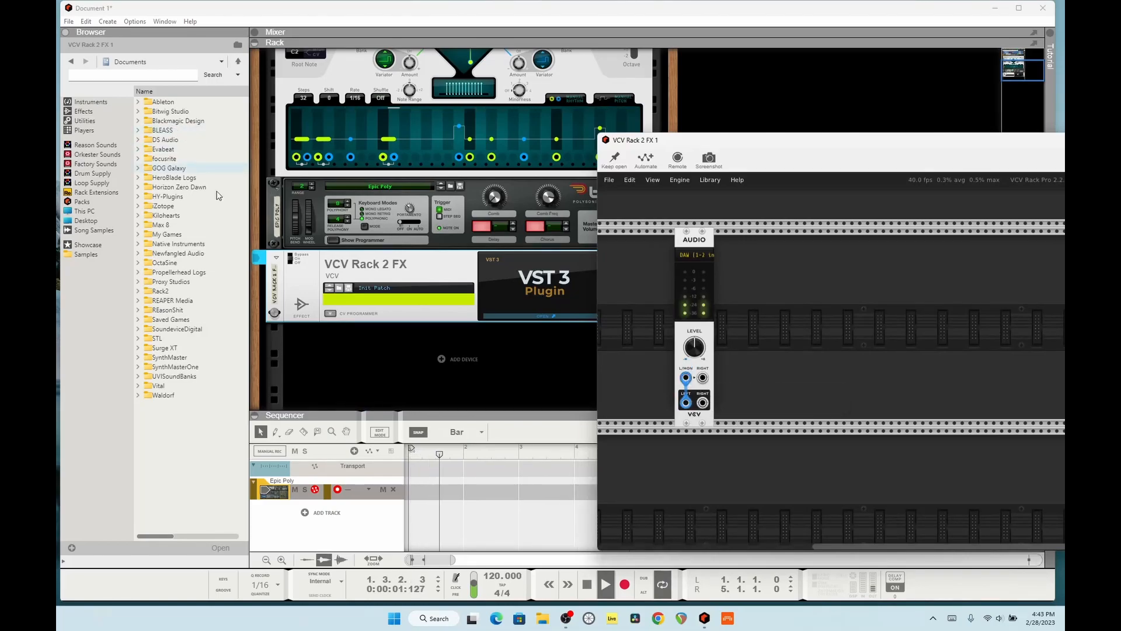
Dismiss the rack's context menu without adding a device and stop playback.
right_click(512, 358)
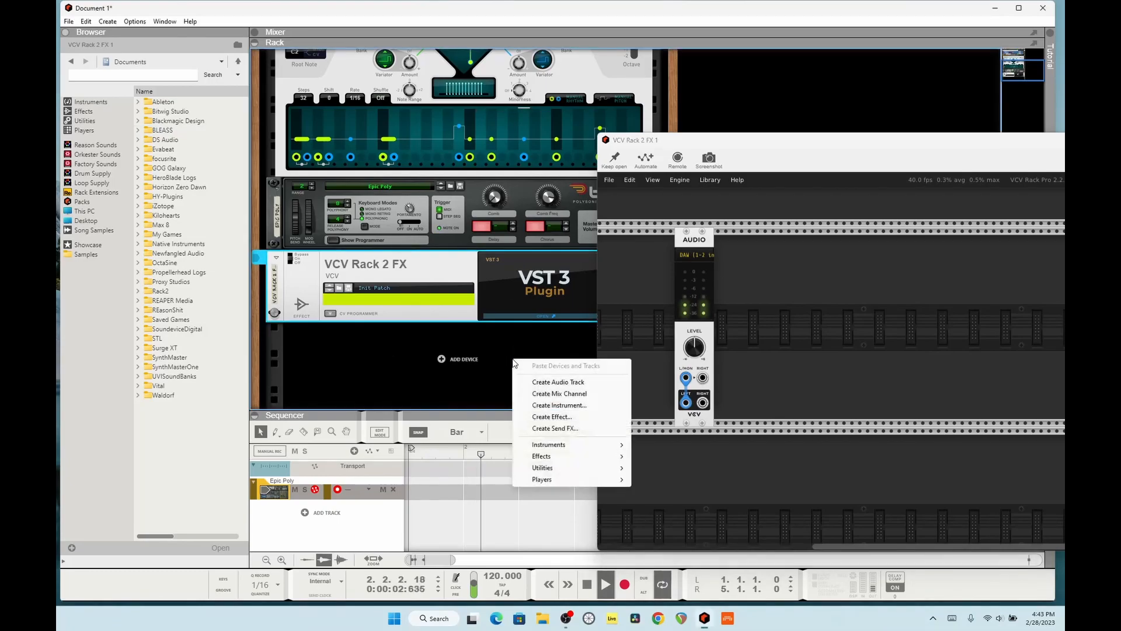
right_click(472, 347)
click(551, 9)
key(space)
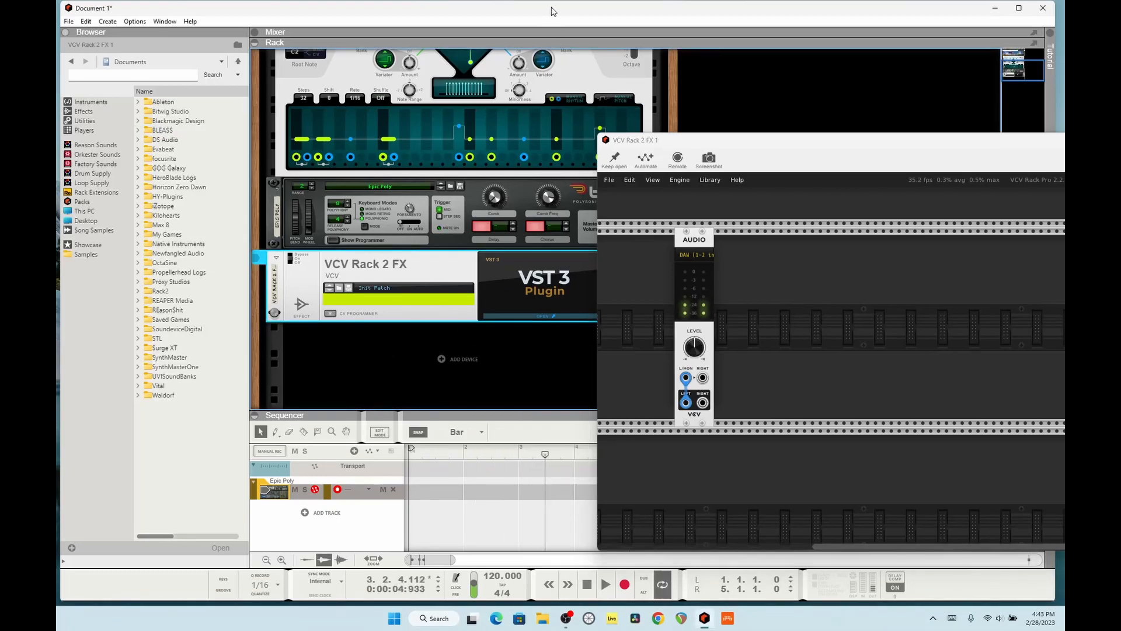
Bring the VCV Rack 2 FX window fully into view and remove the cable from the Audio module's L/MON jack.
drag(709, 142, 493, 71)
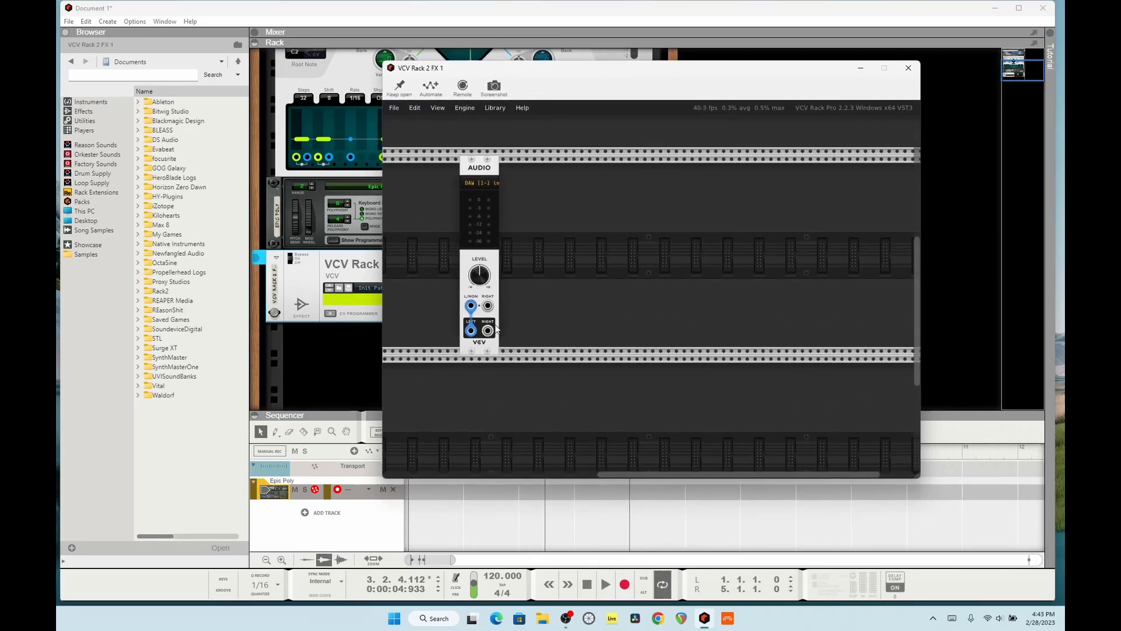
mouse_move(472, 308)
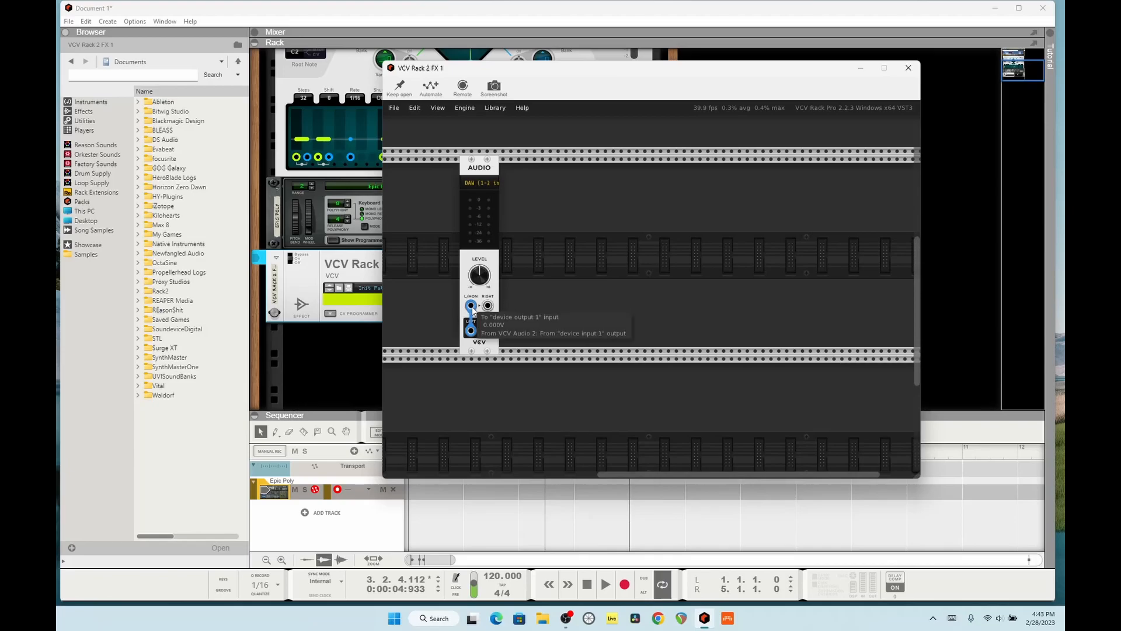
drag(472, 308, 488, 333)
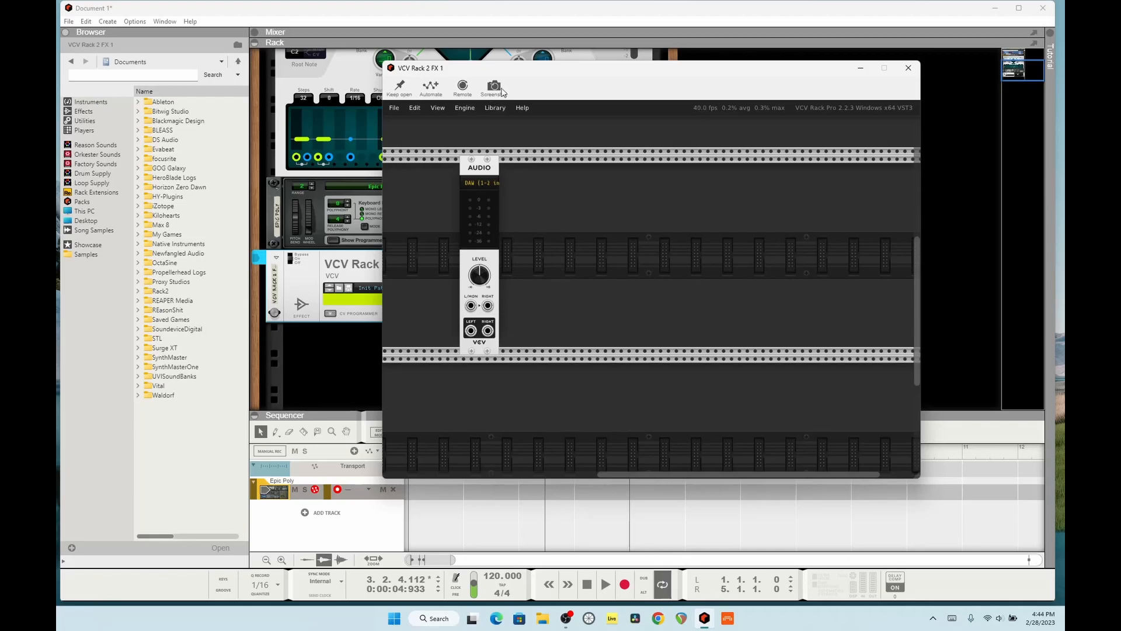
Open the VCV module browser and look through the installed modules, including the Voxglitch sequencers.
drag(522, 69, 449, 70)
right_click(488, 205)
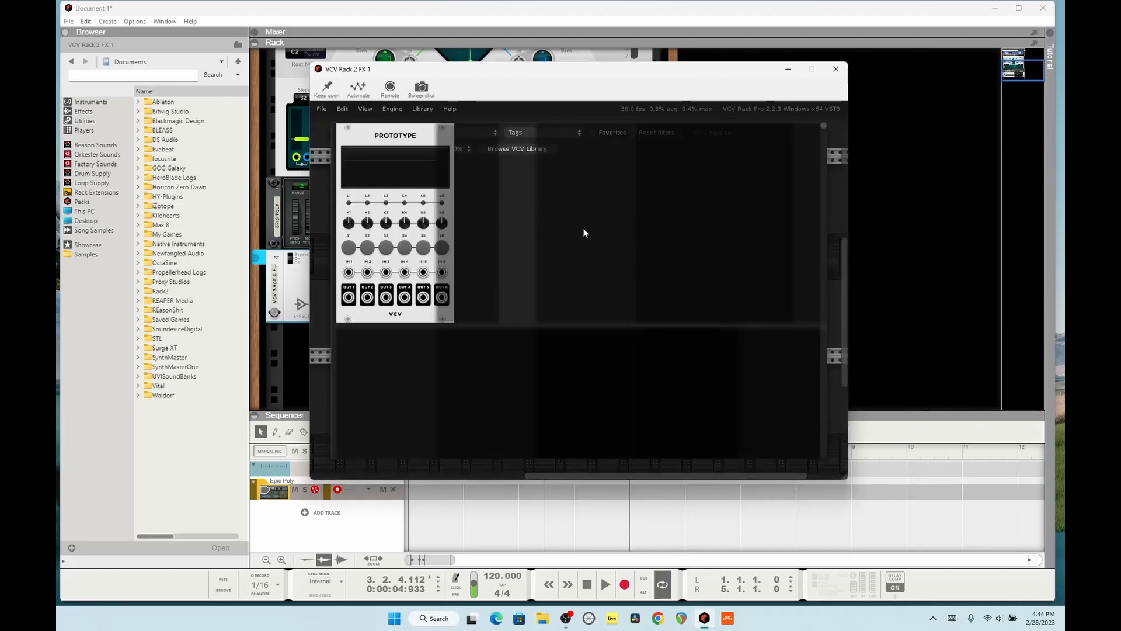
scroll(573, 230, down, 5)
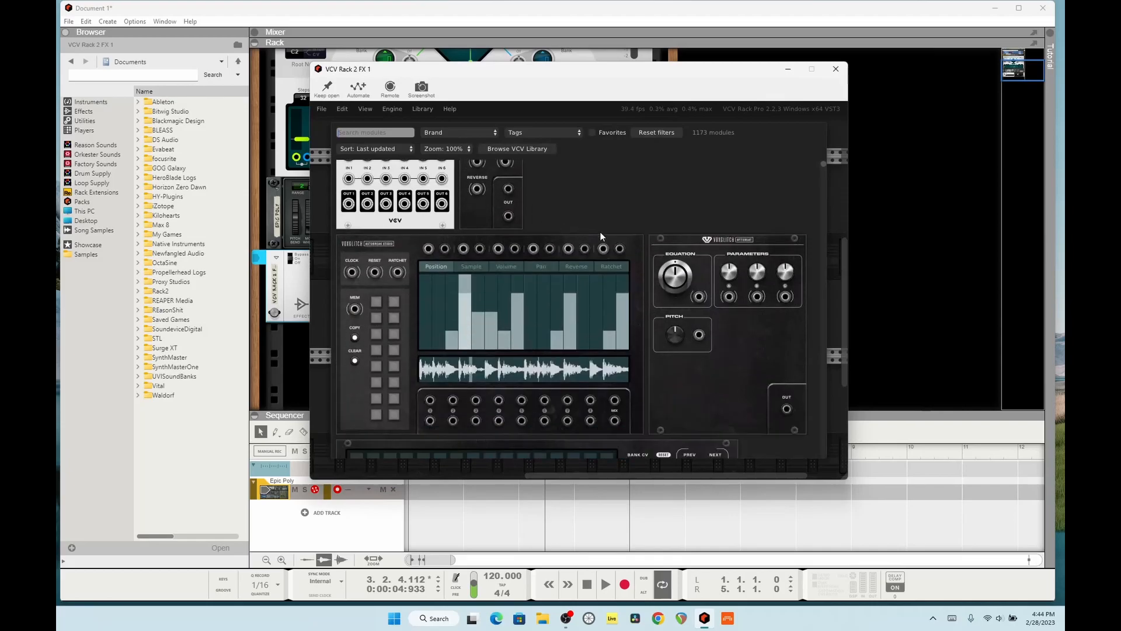
scroll(625, 245, down, 5)
scroll(657, 260, down, 5)
scroll(660, 264, down, 5)
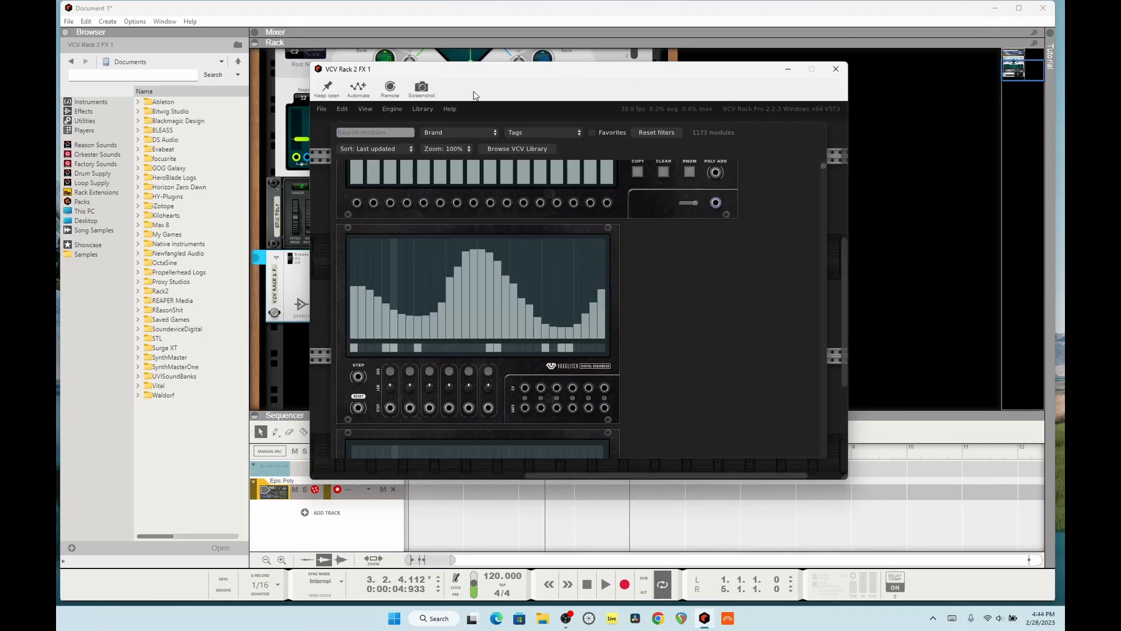
Leave the module browser and open the online VCV Library in the web browser.
click(419, 109)
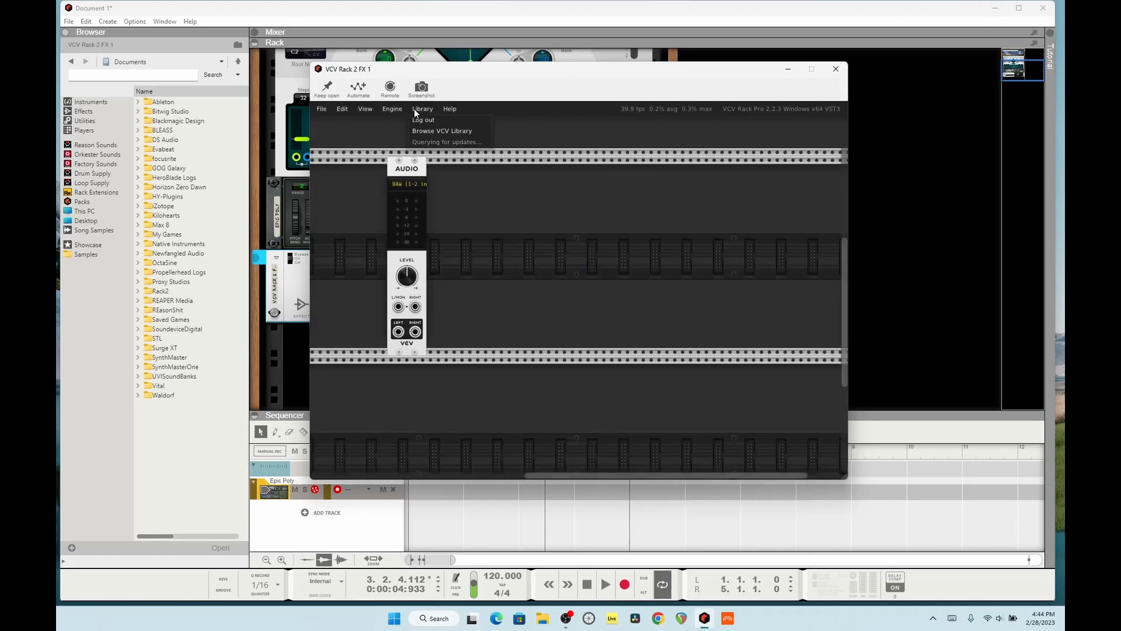
click(457, 136)
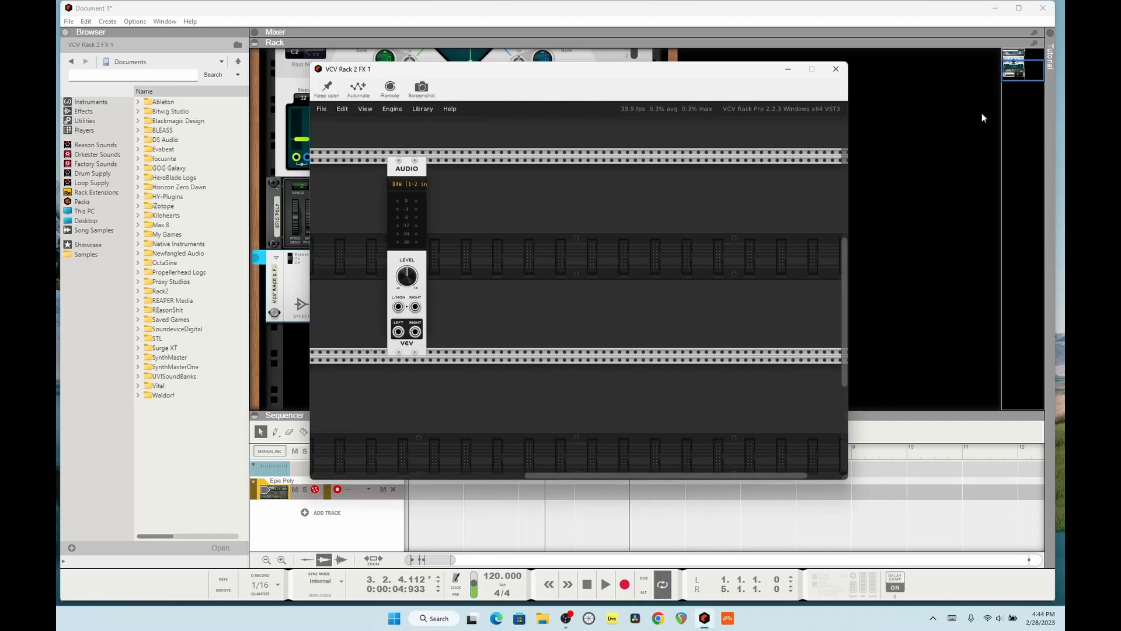
click(430, 111)
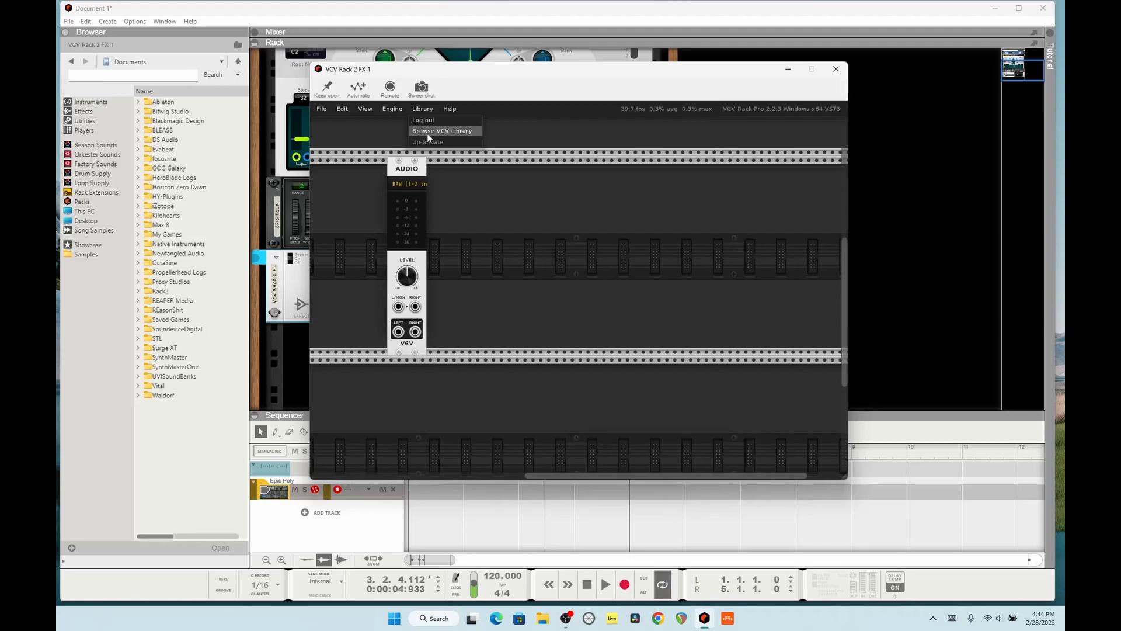
click(428, 133)
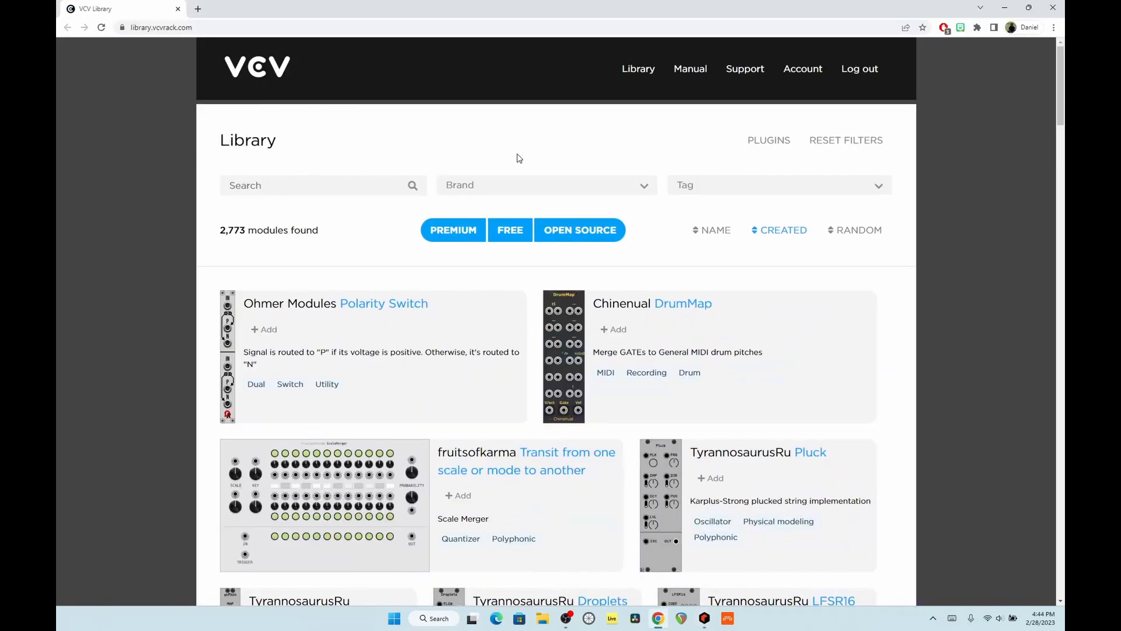
Search the VCV Library for "voxglitch".
click(369, 186)
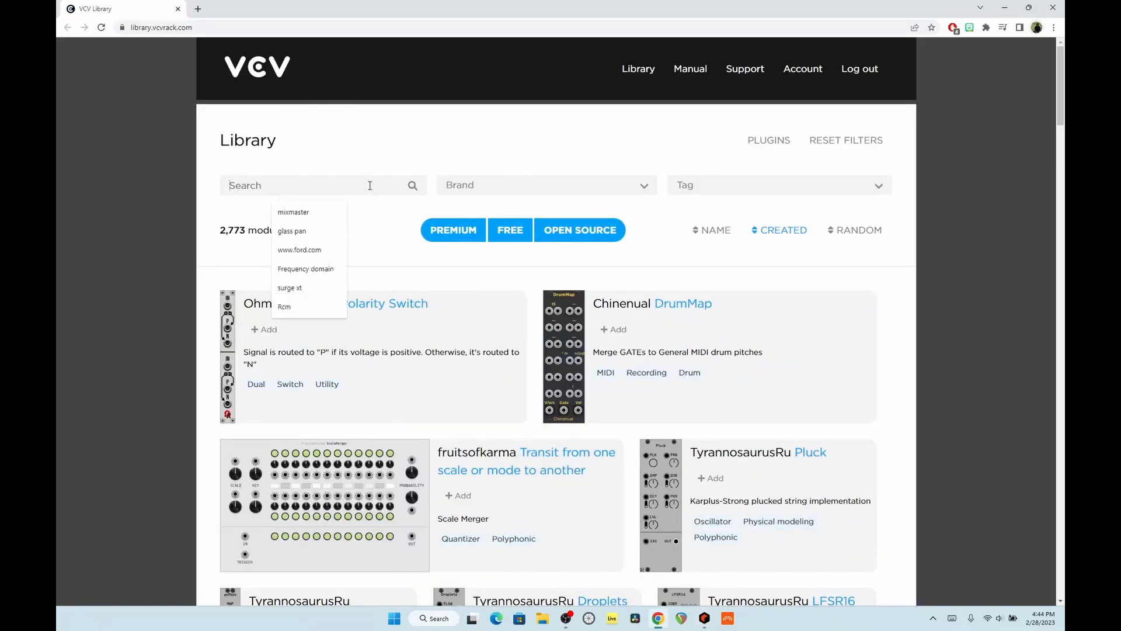
text(voxglitch)
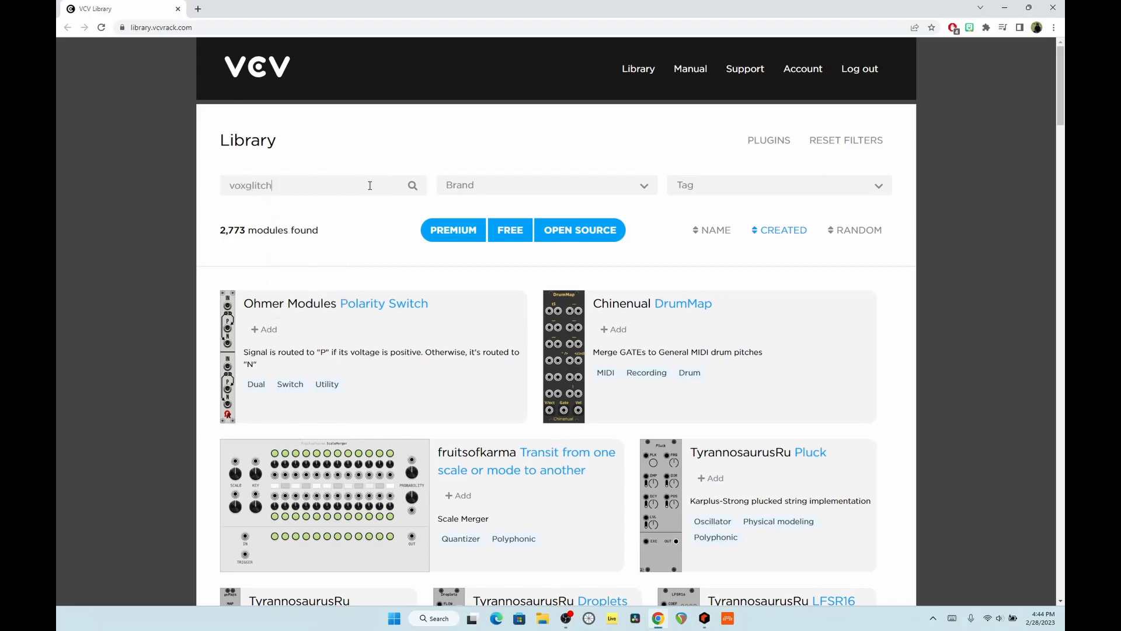
key(Return)
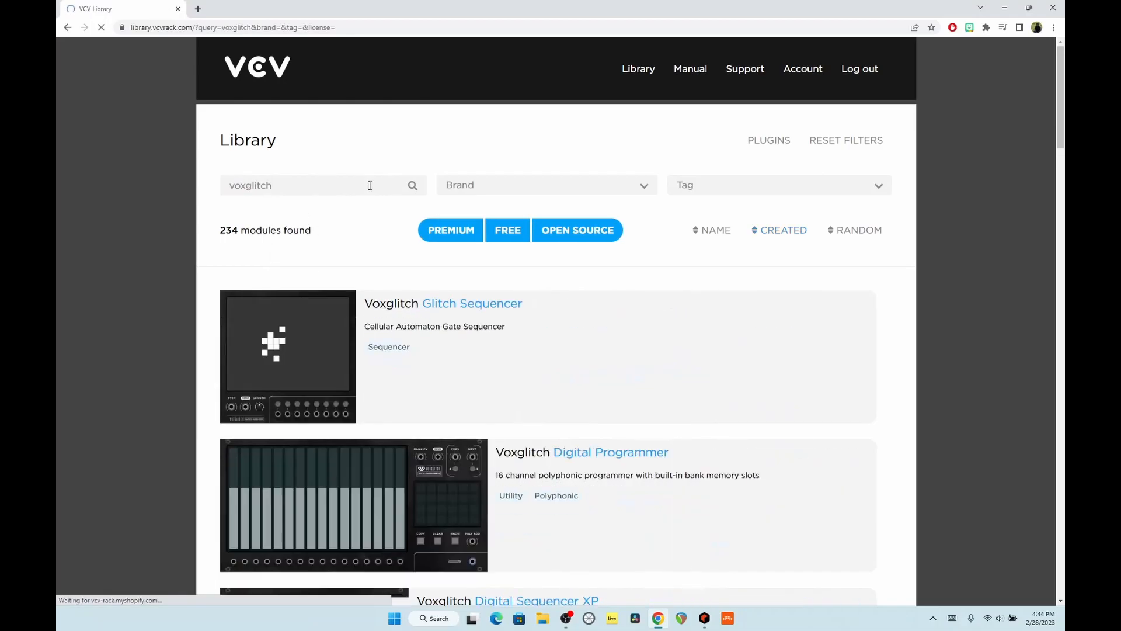
Look through the Voxglitch modules in the results, close the web browser and return to VCV Rack.
scroll(695, 380, down, 3)
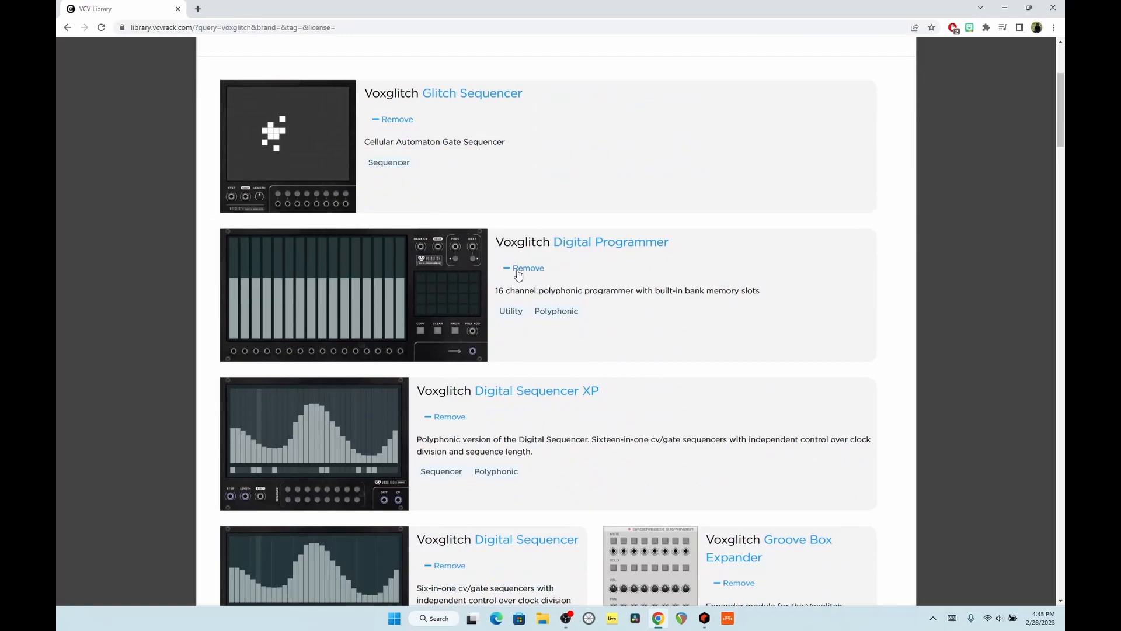
scroll(545, 277, down, 5)
scroll(549, 271, down, 9)
scroll(549, 275, down, 14)
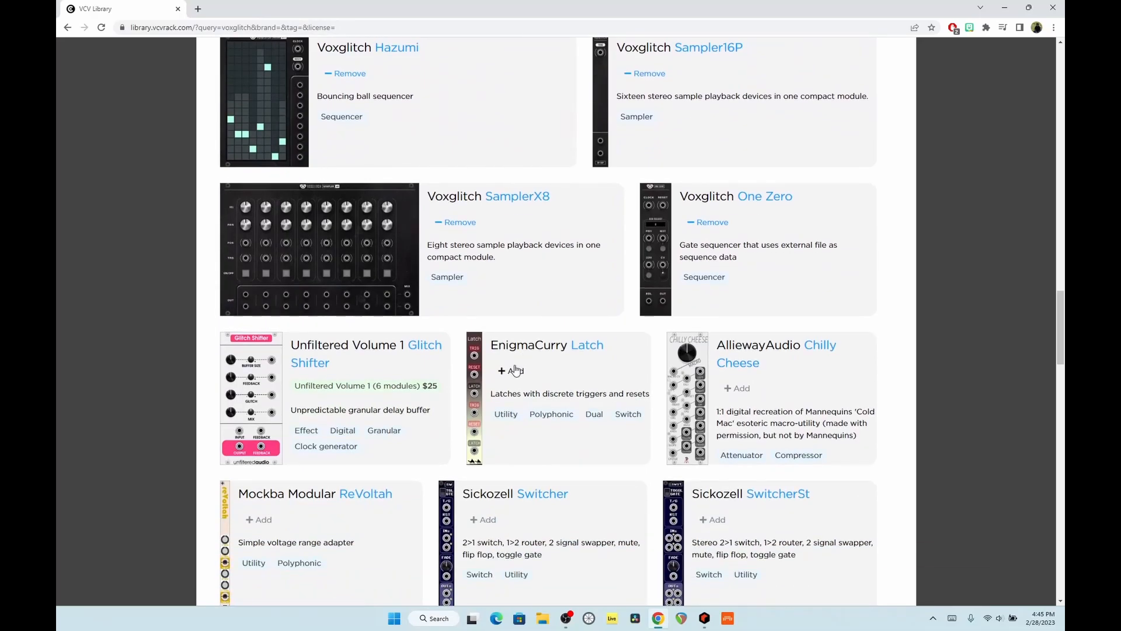
click(1052, 8)
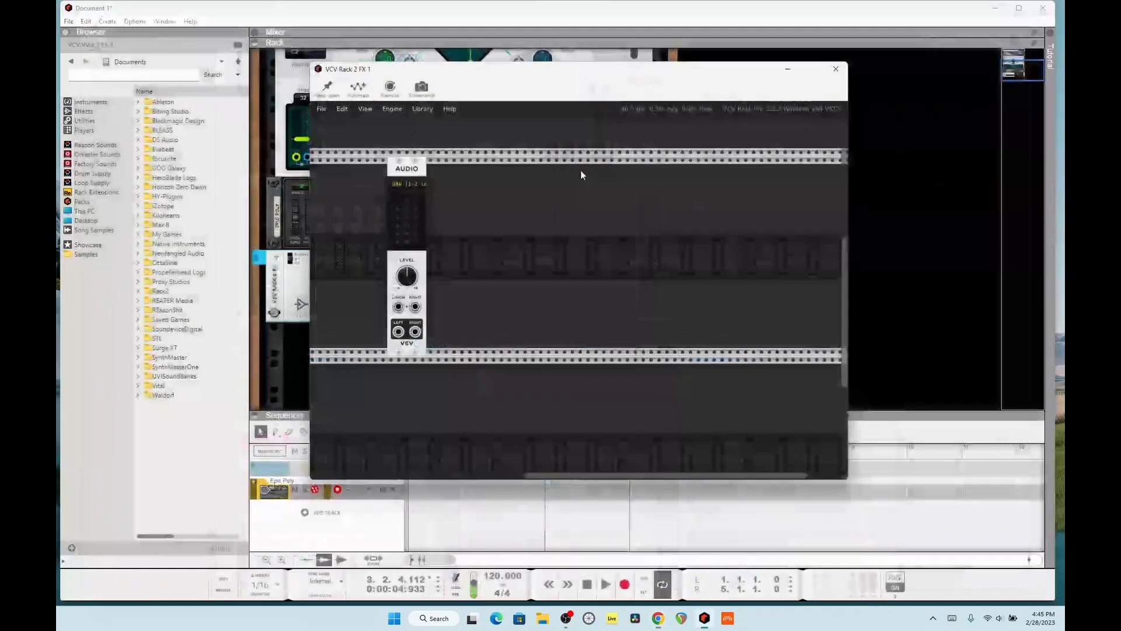
Add the Voxglitch Digital Sequencer module to the rack and place it directly to the right of the Audio module.
click(413, 111)
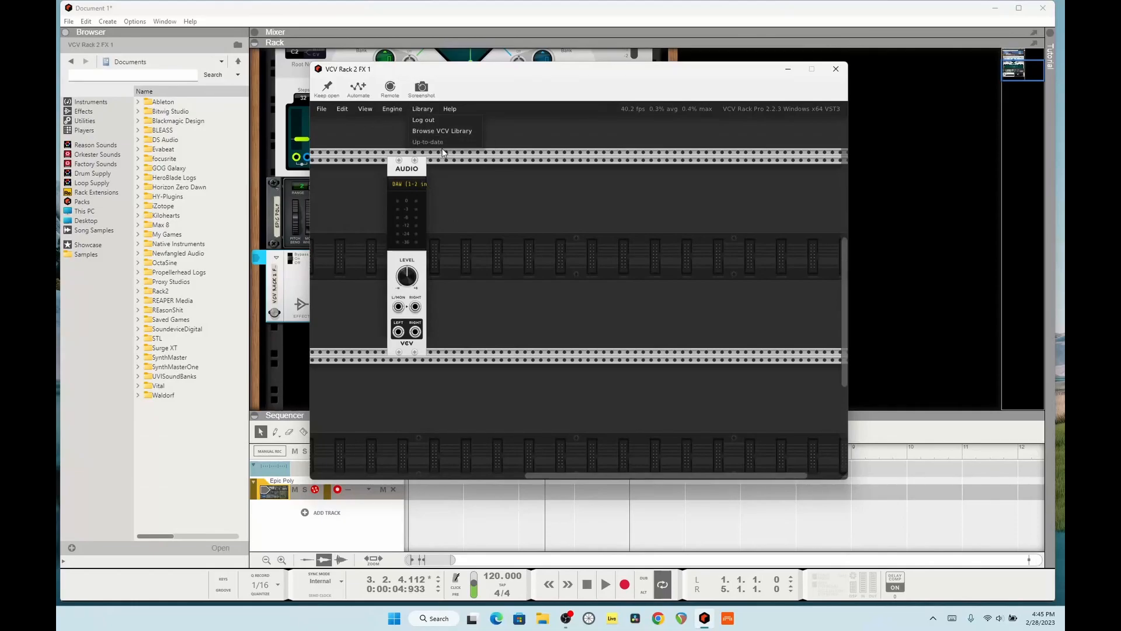
right_click(462, 182)
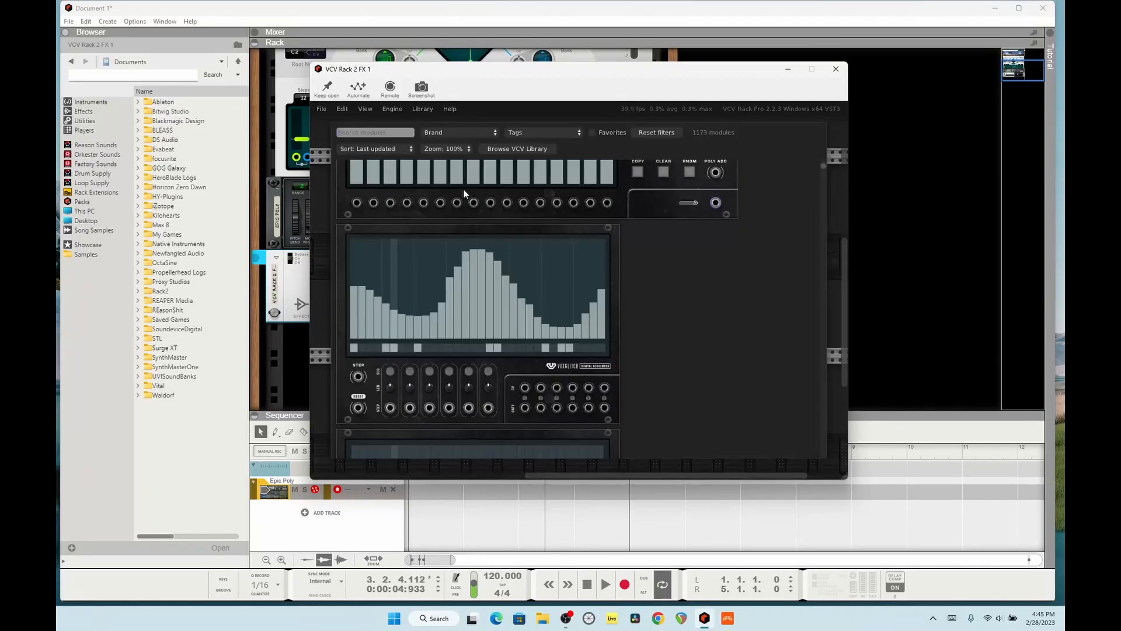
click(454, 227)
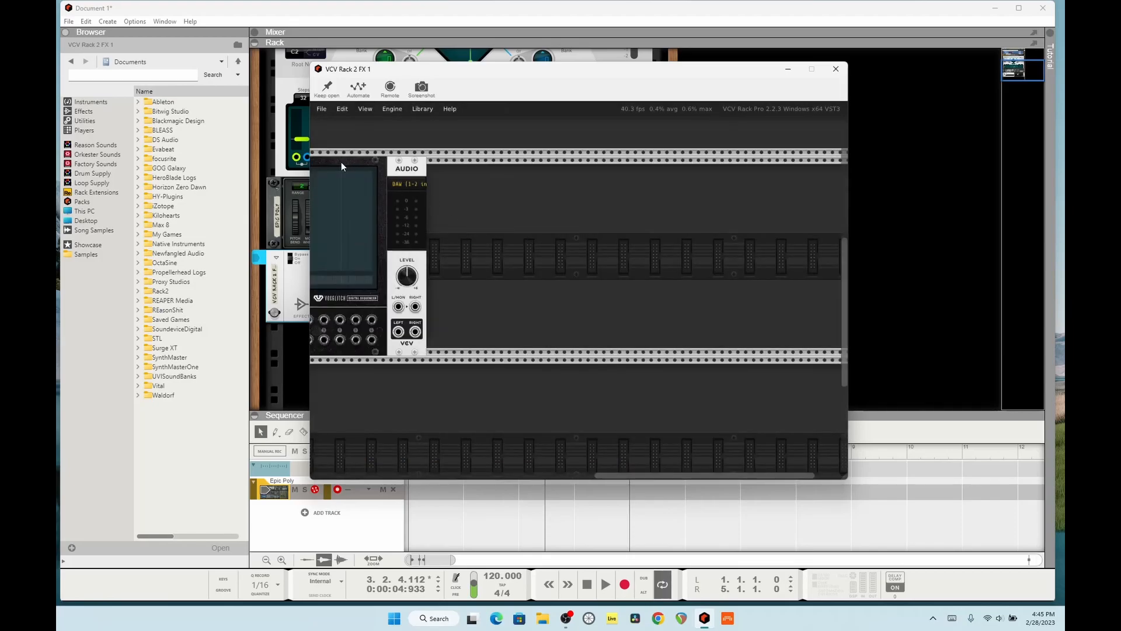
right_click(595, 182)
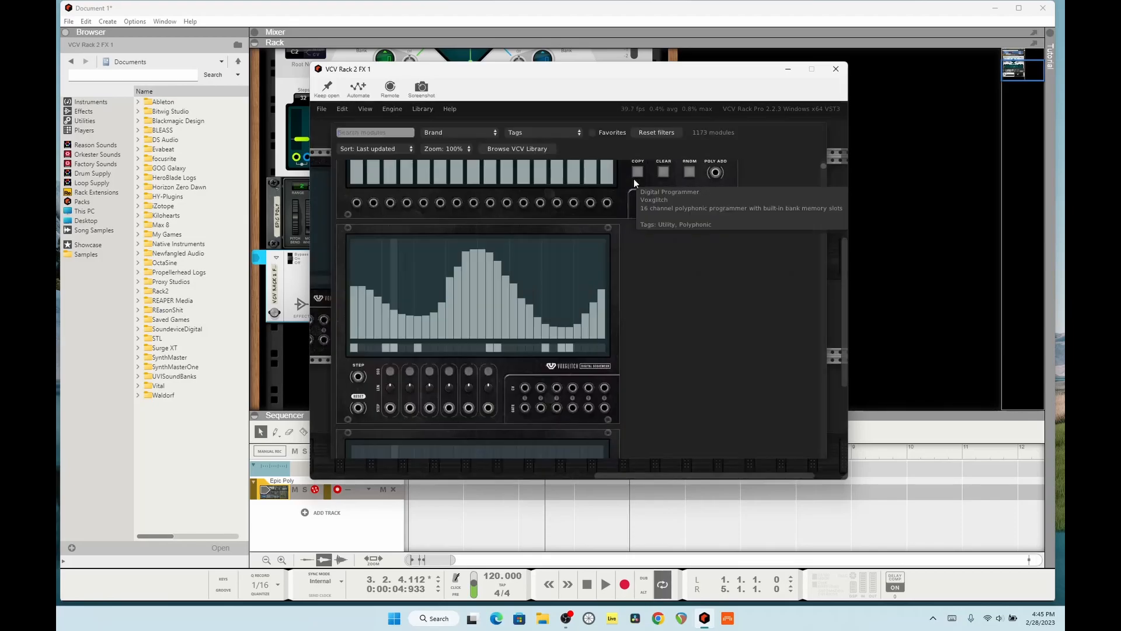
click(739, 176)
drag(350, 160, 671, 208)
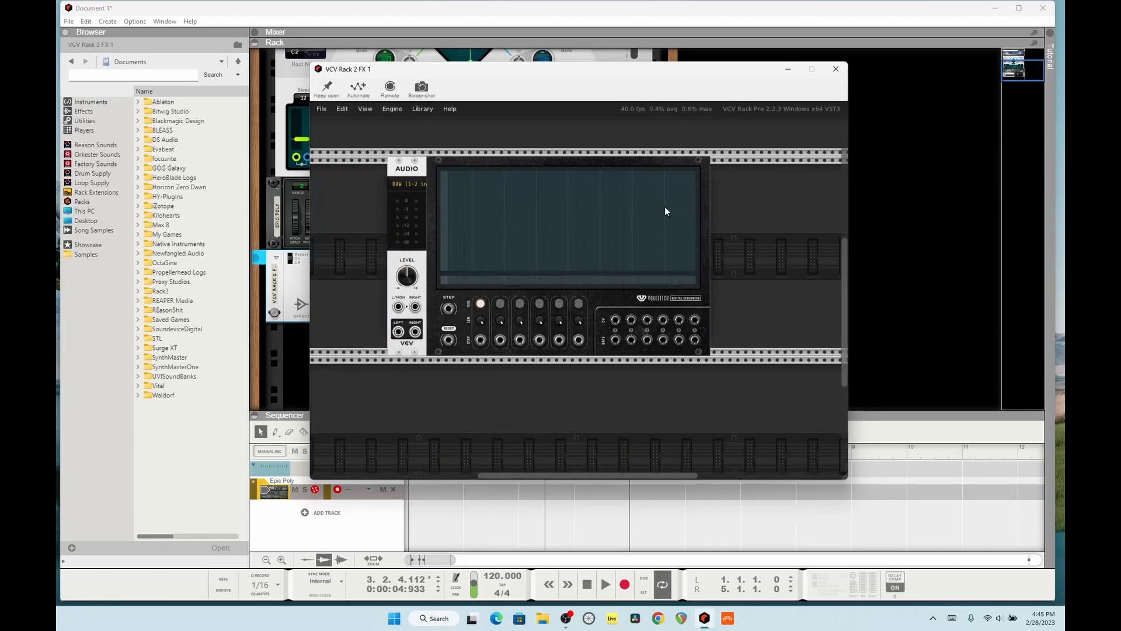
Look through sequencer tracks two to six of the Digital Sequencer.
click(502, 305)
click(520, 305)
click(540, 304)
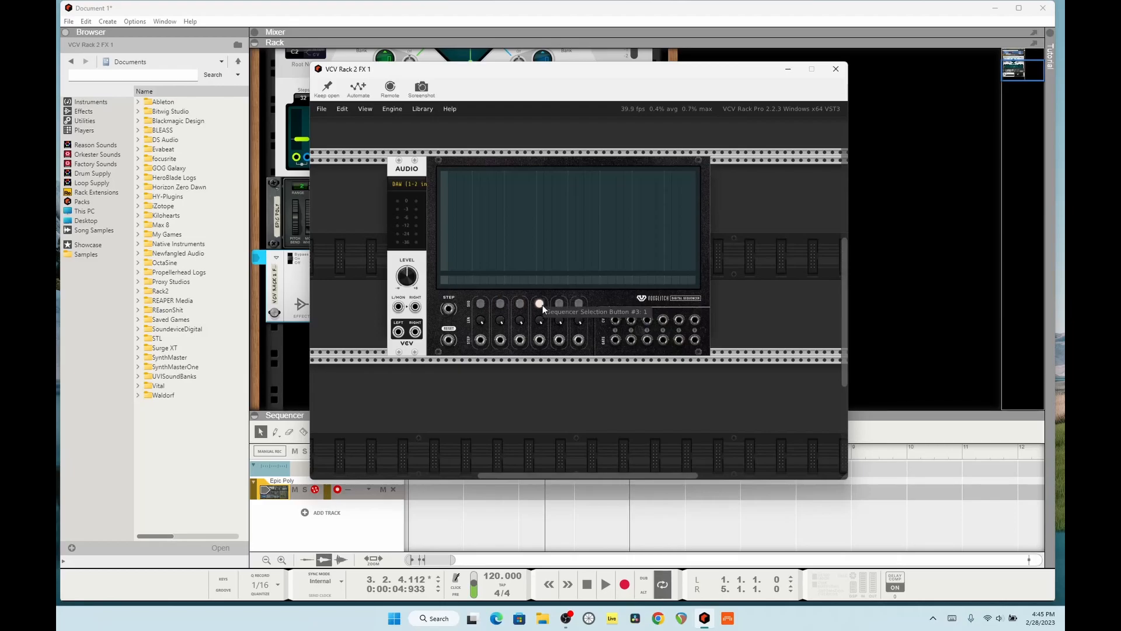
click(559, 305)
click(578, 304)
Enable gates on every fourth step of the first sequencer track, and enter an irregular gate pattern on the second track.
click(480, 303)
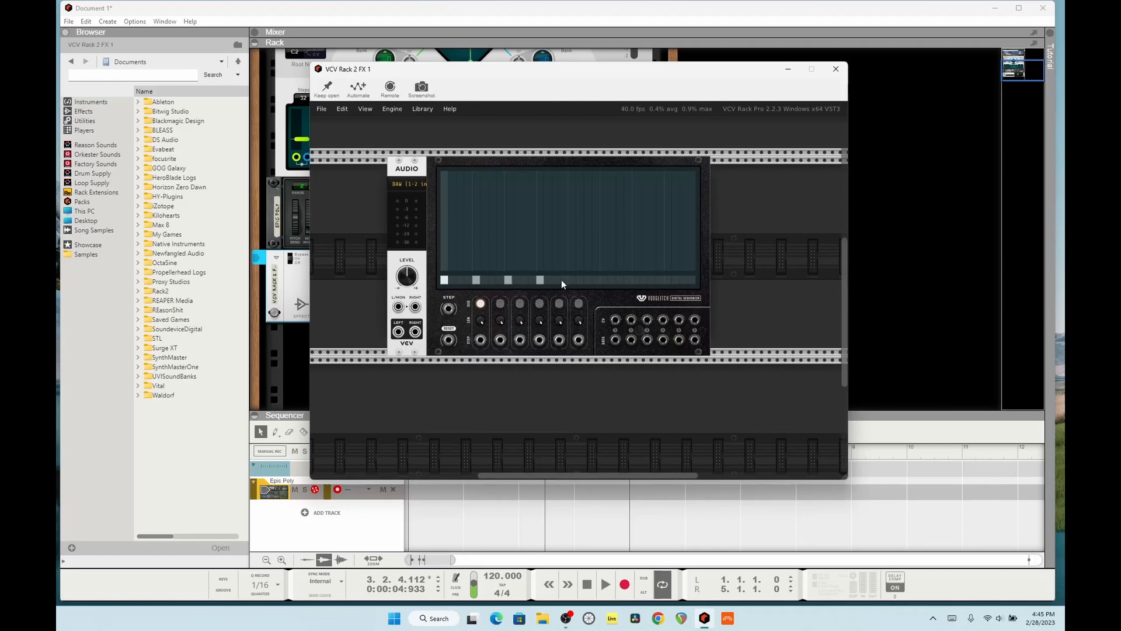
click(500, 303)
click(445, 280)
drag(444, 280, 538, 285)
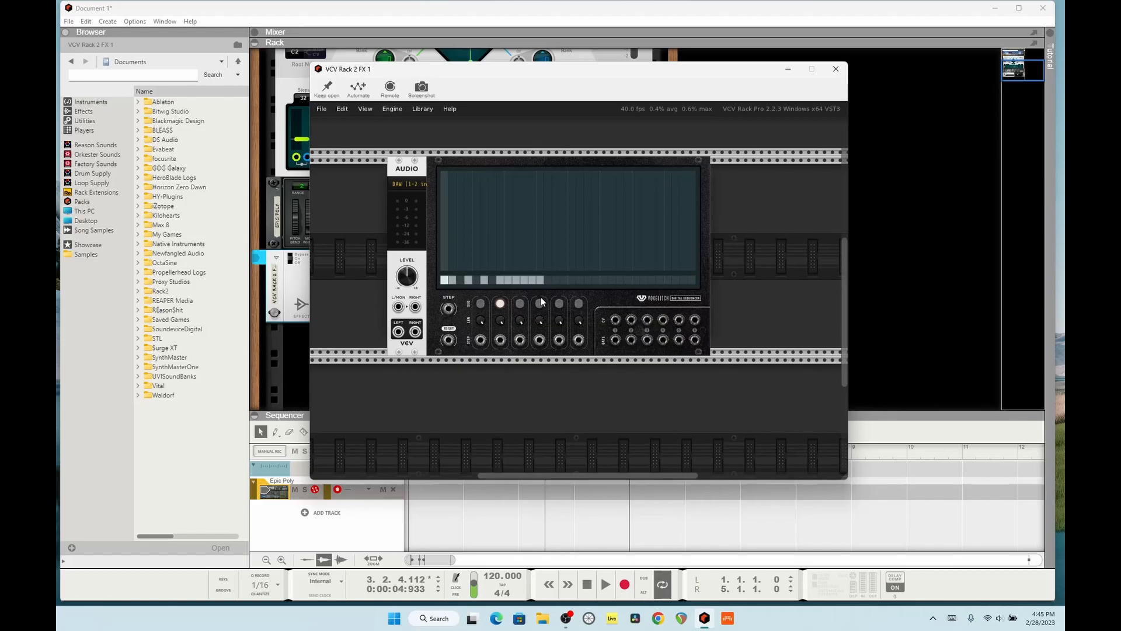
Enter a few gates on the third sequencer track and a few more on the fourth.
click(523, 304)
click(476, 281)
click(463, 280)
drag(507, 282, 514, 282)
click(539, 303)
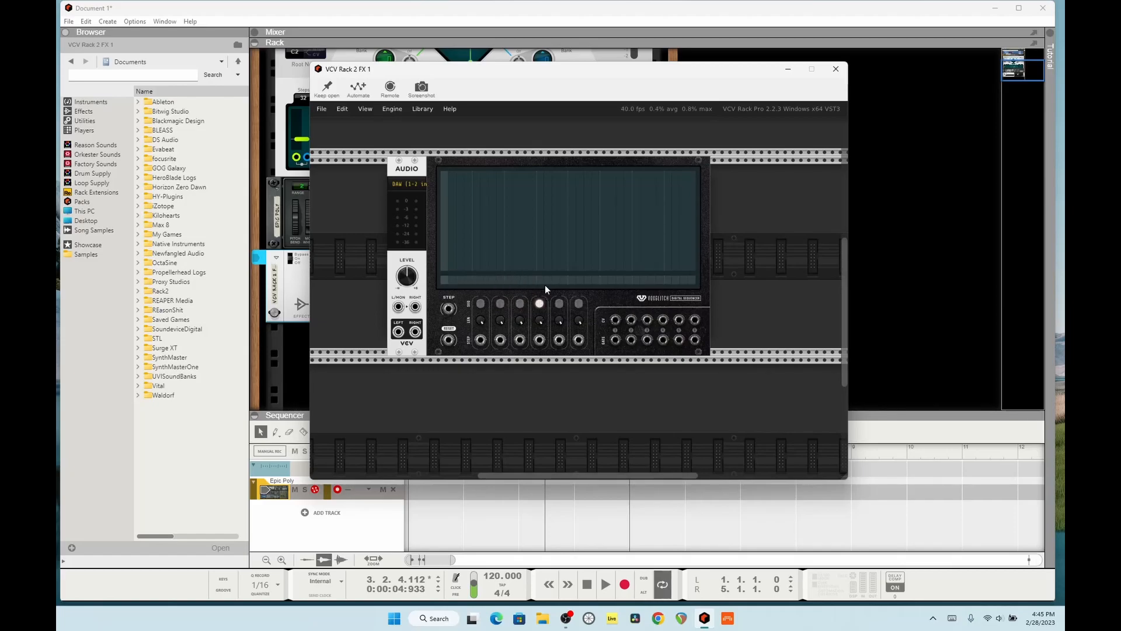
click(524, 281)
click(492, 280)
Draw value bars of varying heights on the fourth sequencer track and add one on the second track.
click(454, 187)
click(477, 192)
click(483, 219)
click(549, 192)
drag(509, 192, 516, 216)
click(500, 303)
click(484, 209)
Draw value bars on the first track's five gated steps, the first about two-thirds high and the others nearly full height.
click(480, 303)
click(443, 208)
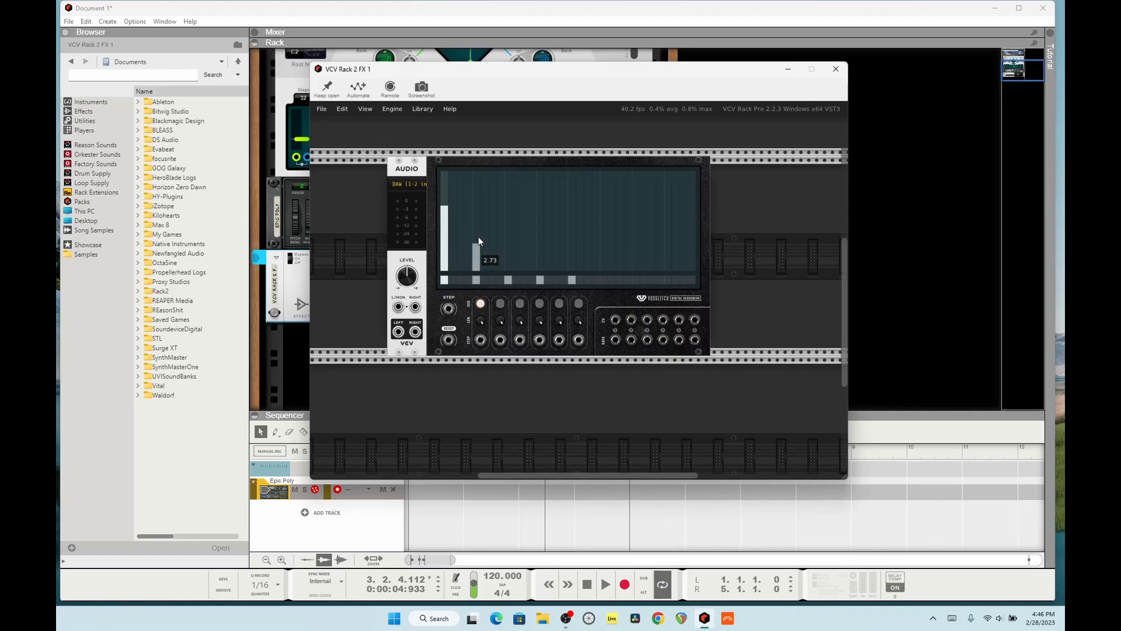
click(508, 175)
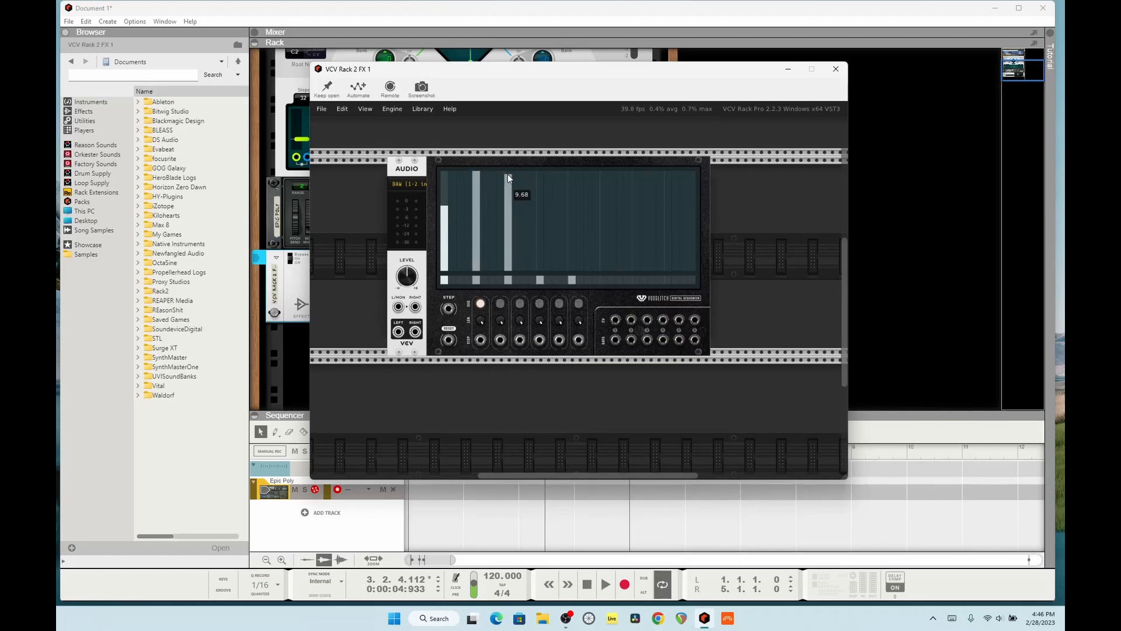
click(541, 174)
click(571, 173)
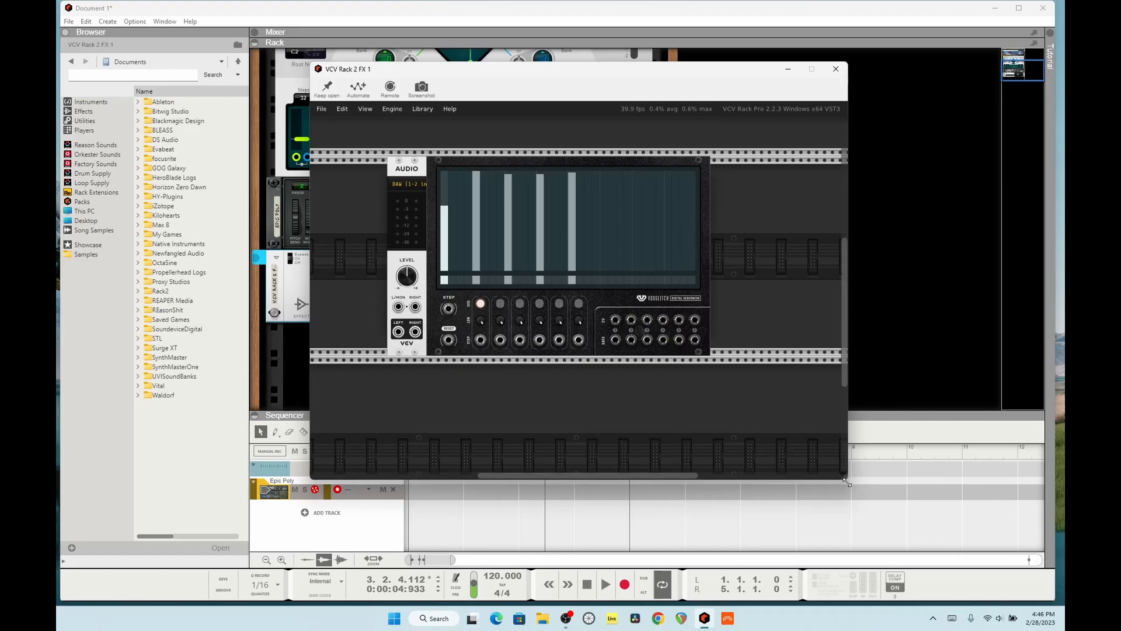
Enlarge the VCV Rack window and move the Digital Sequencer right, leaving a gap beside the Audio module.
drag(845, 478, 927, 539)
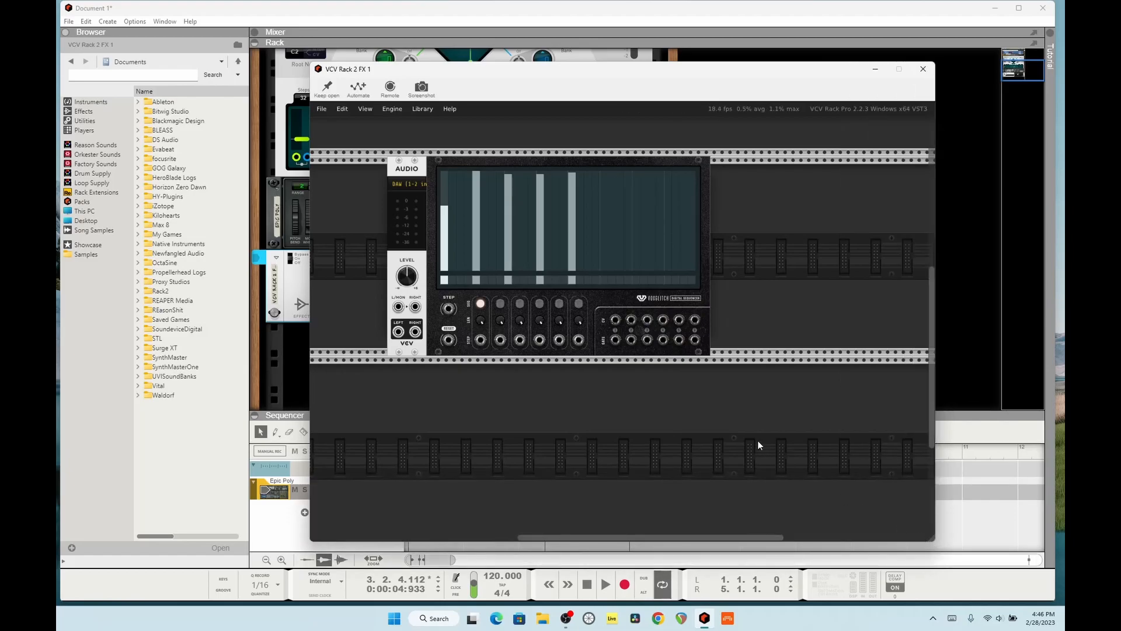
drag(565, 167, 636, 170)
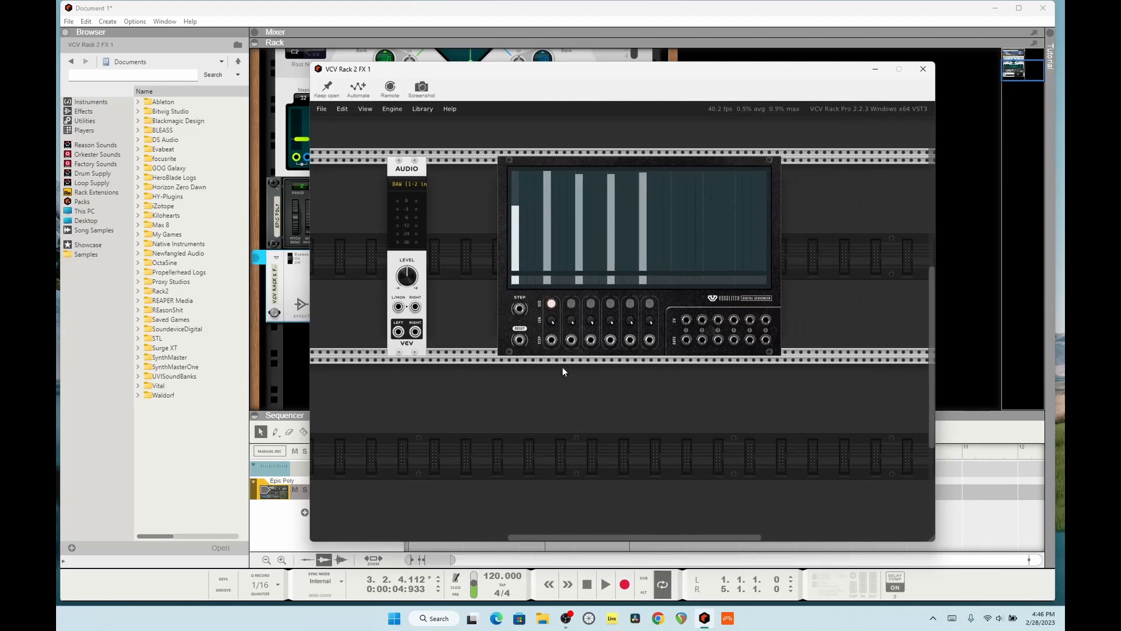
Filter the installed modules by the Delay tag and look through the delay modules.
right_click(579, 418)
click(527, 134)
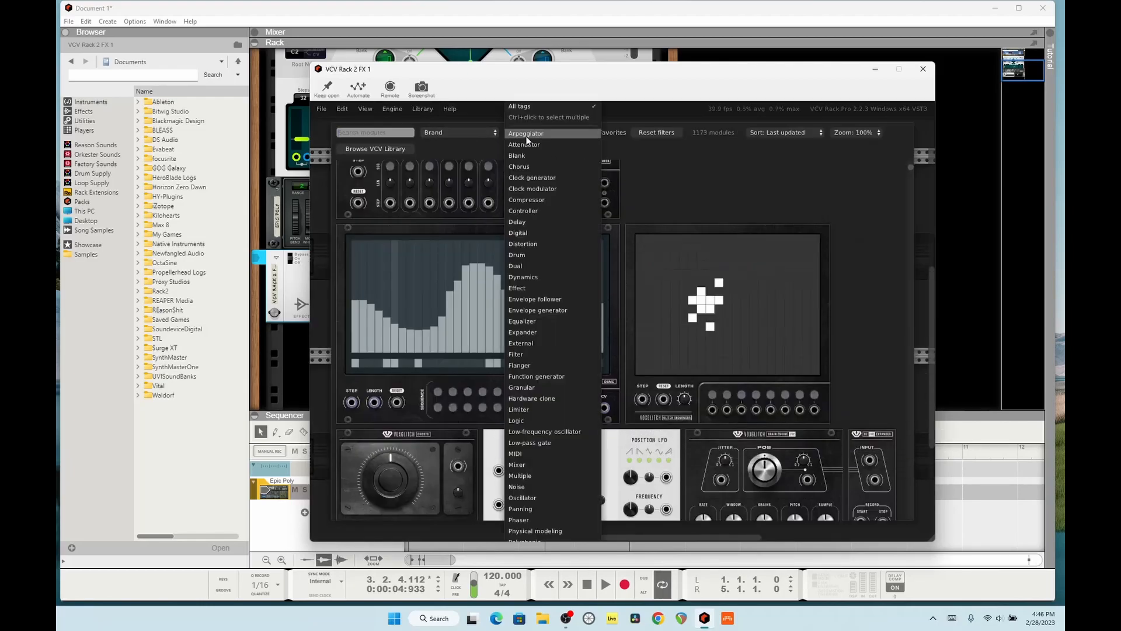
scroll(539, 416, down, 5)
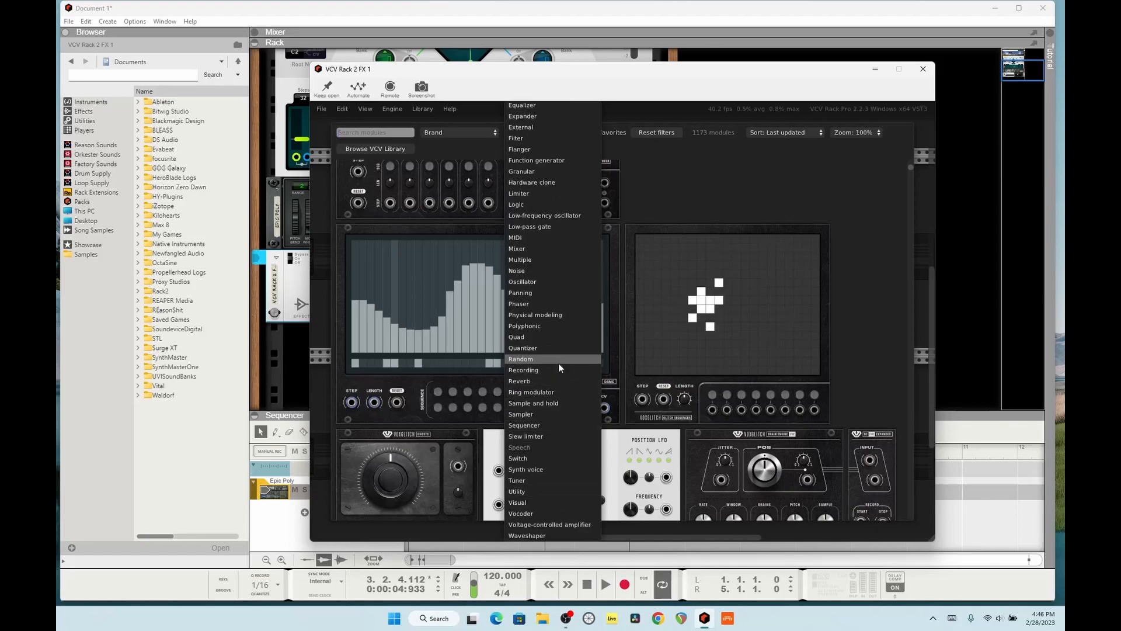
scroll(548, 267, up, 5)
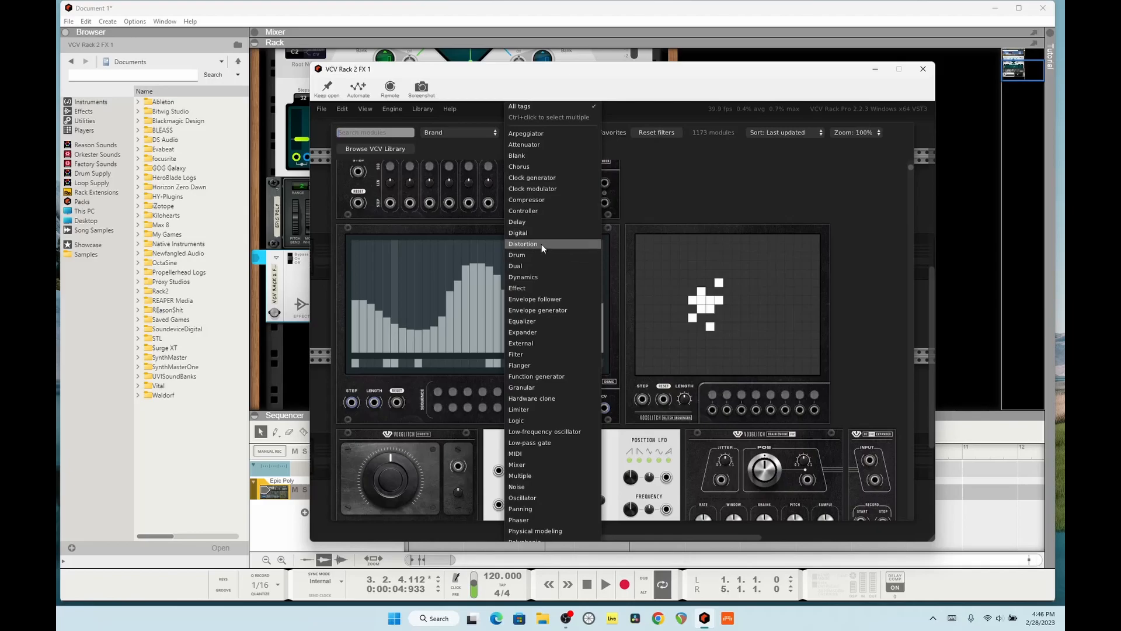
click(543, 223)
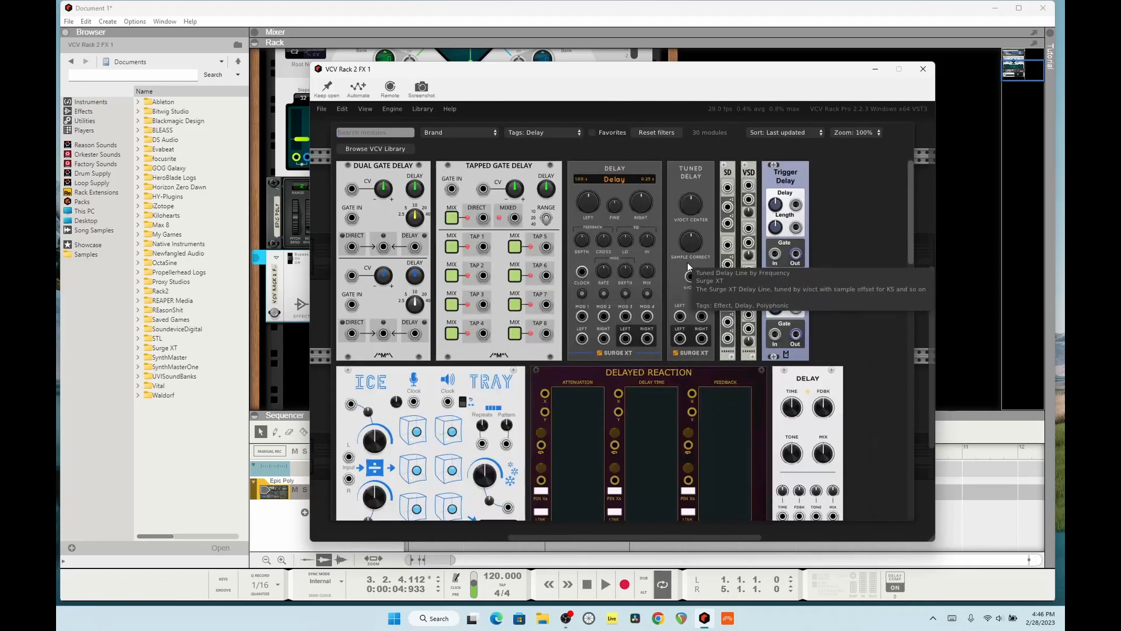
scroll(763, 279, down, 1)
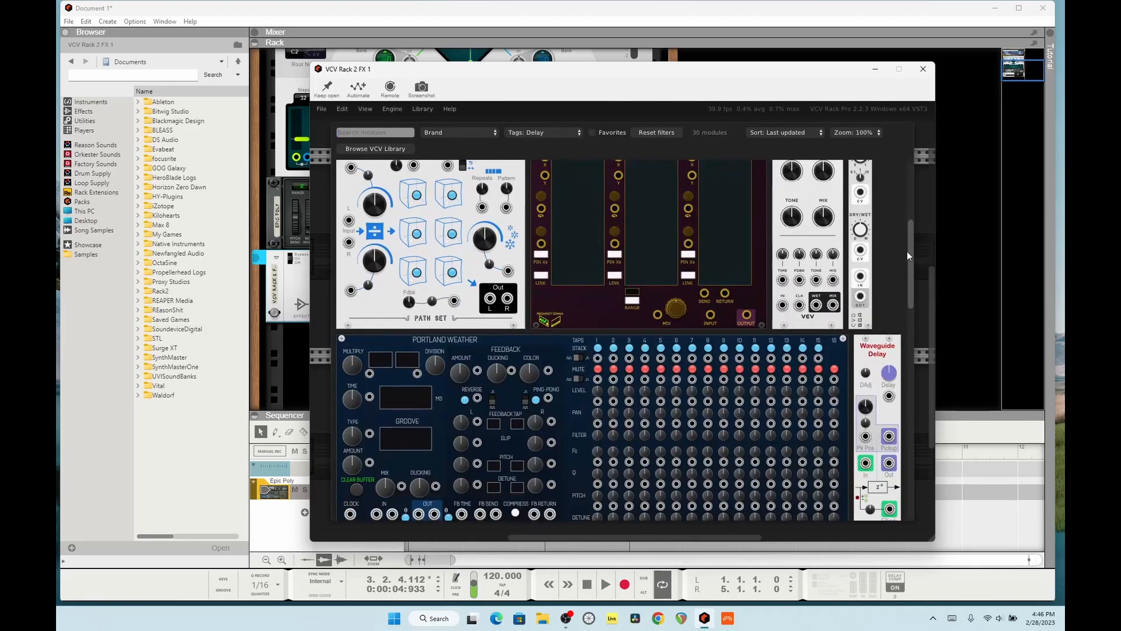
mouse_move(910, 250)
mouse_down()
mouse_move(909, 485)
mouse_move(905, 236)
mouse_up()
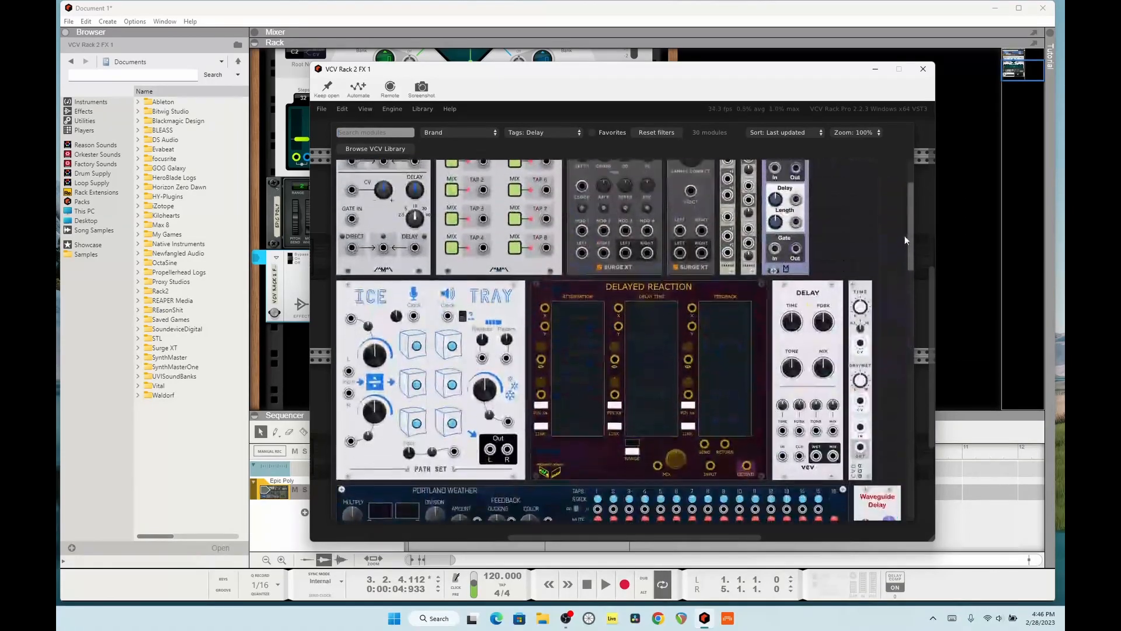
Browse the modules tagged Chorus, Granular and Filter in turn, and reset the tag filter to all tags.
click(547, 133)
click(562, 166)
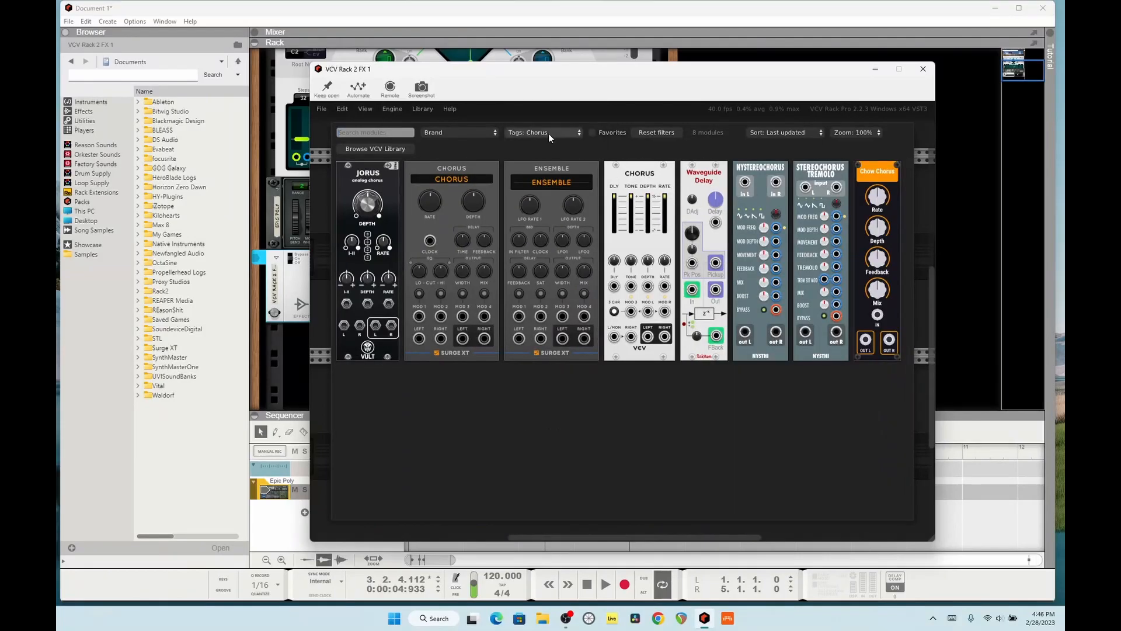
click(547, 132)
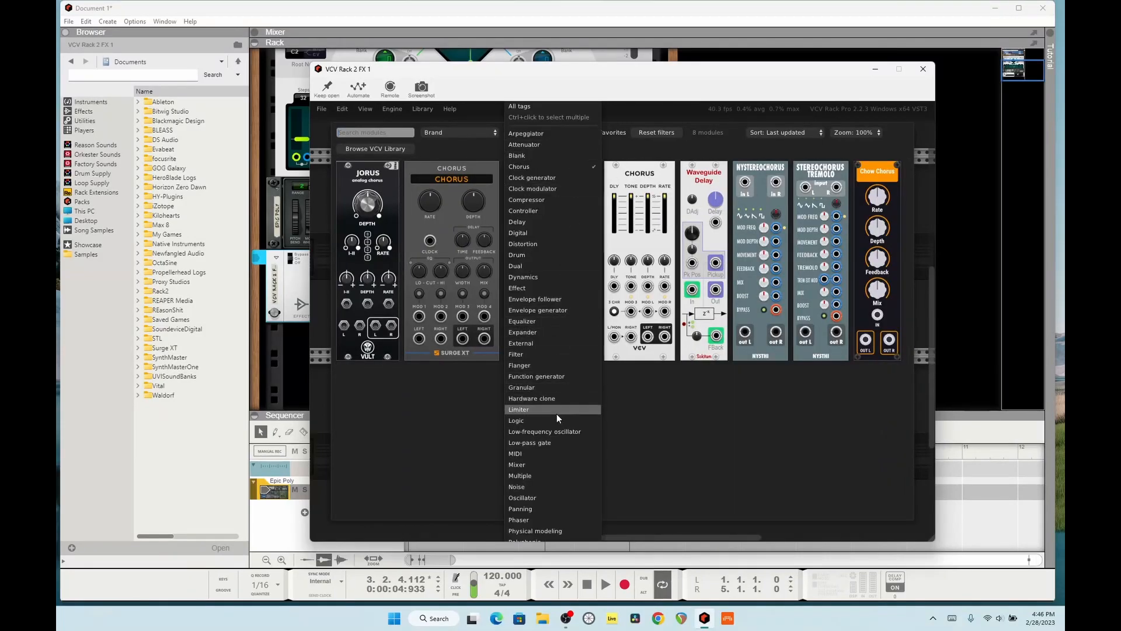
click(554, 388)
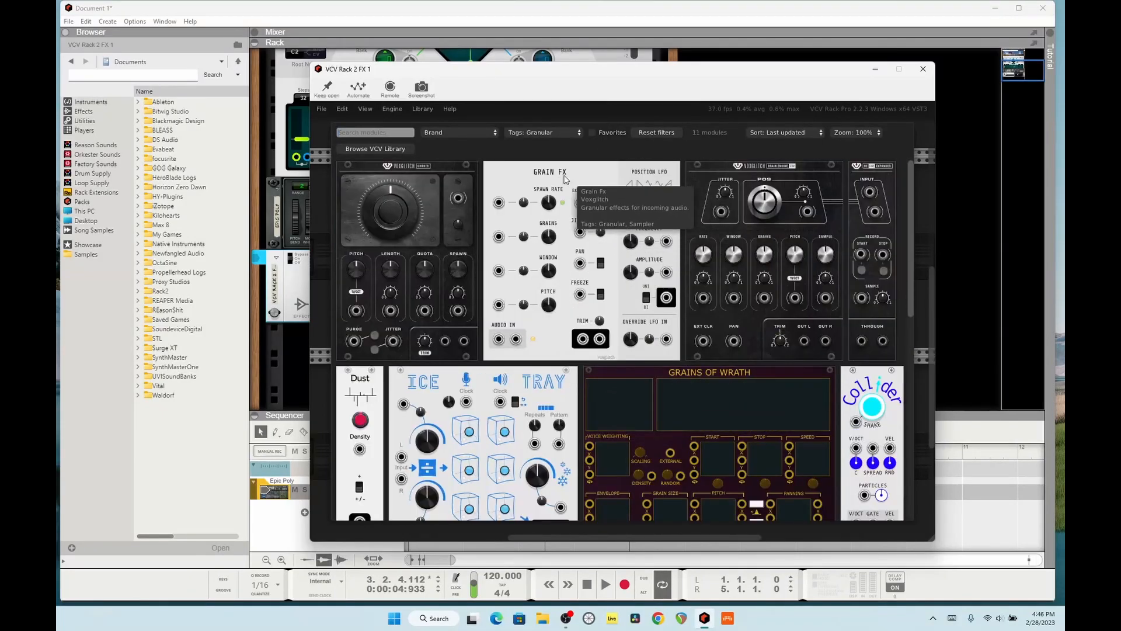
click(532, 133)
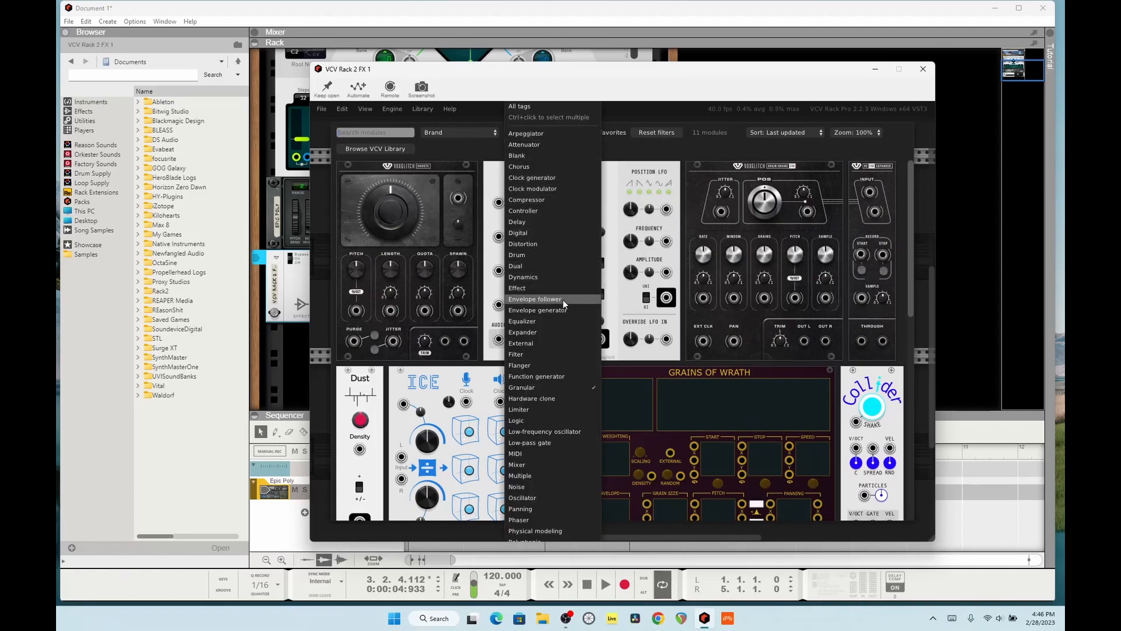
click(560, 355)
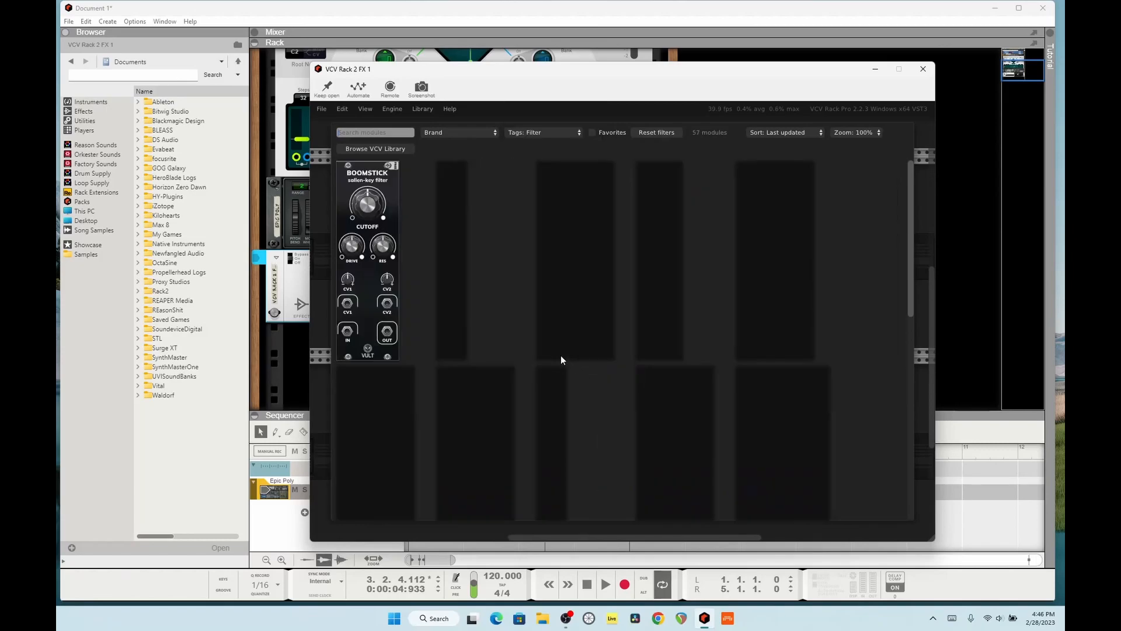
click(541, 131)
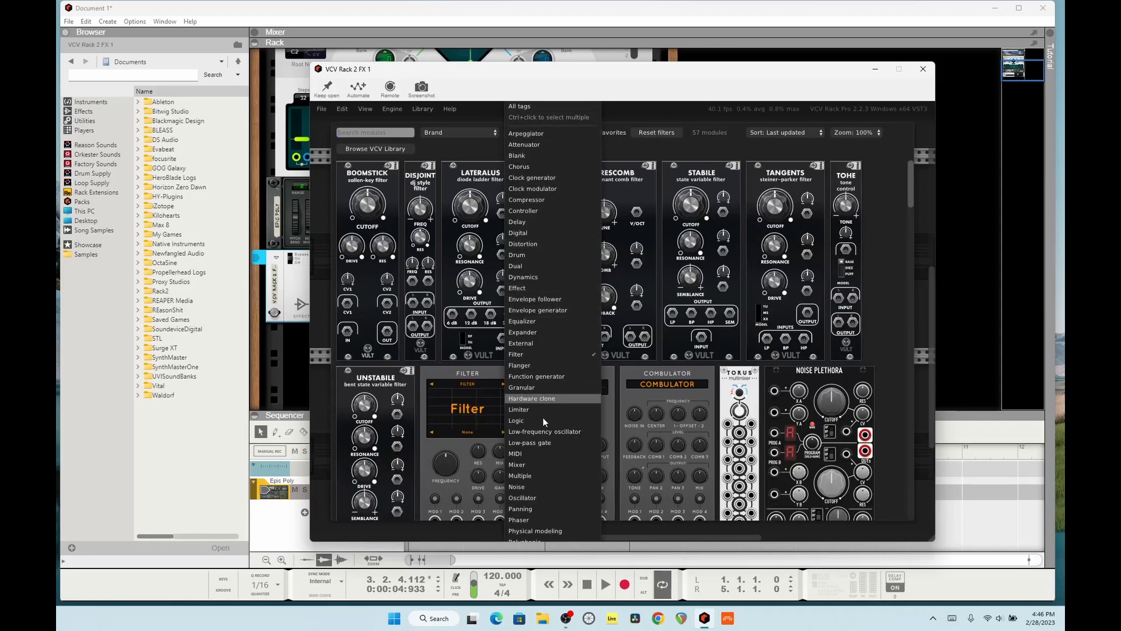
scroll(556, 387, up, 5)
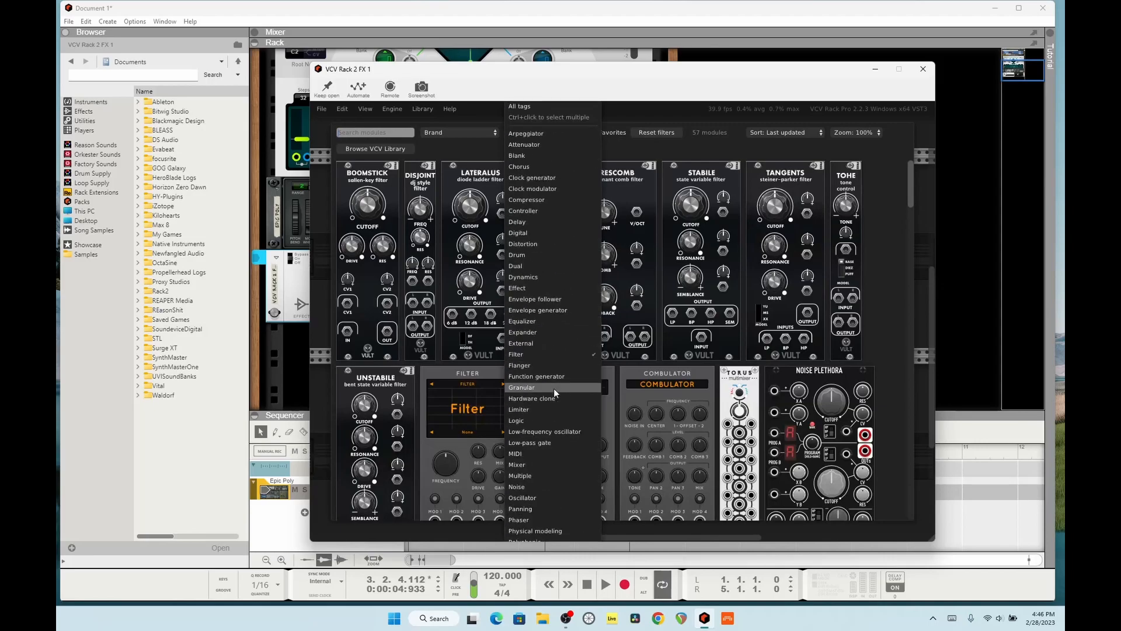
click(528, 107)
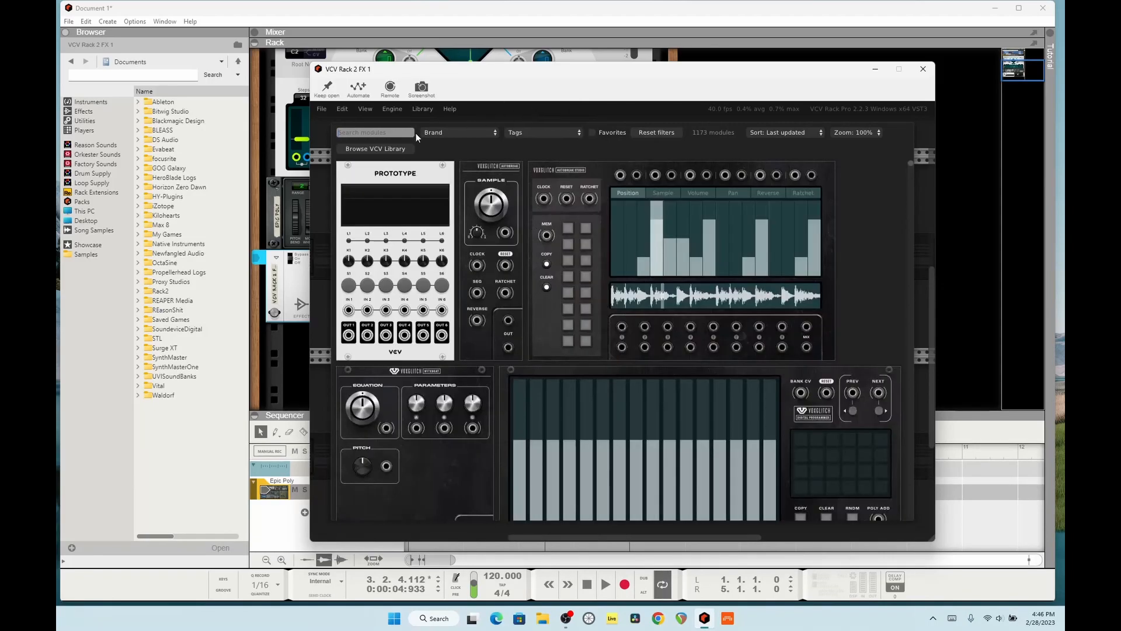
Search the modules for "hos", add Host-FX, move the Digital Sequencer back against Audio and place Host-FX to its right.
text(hos)
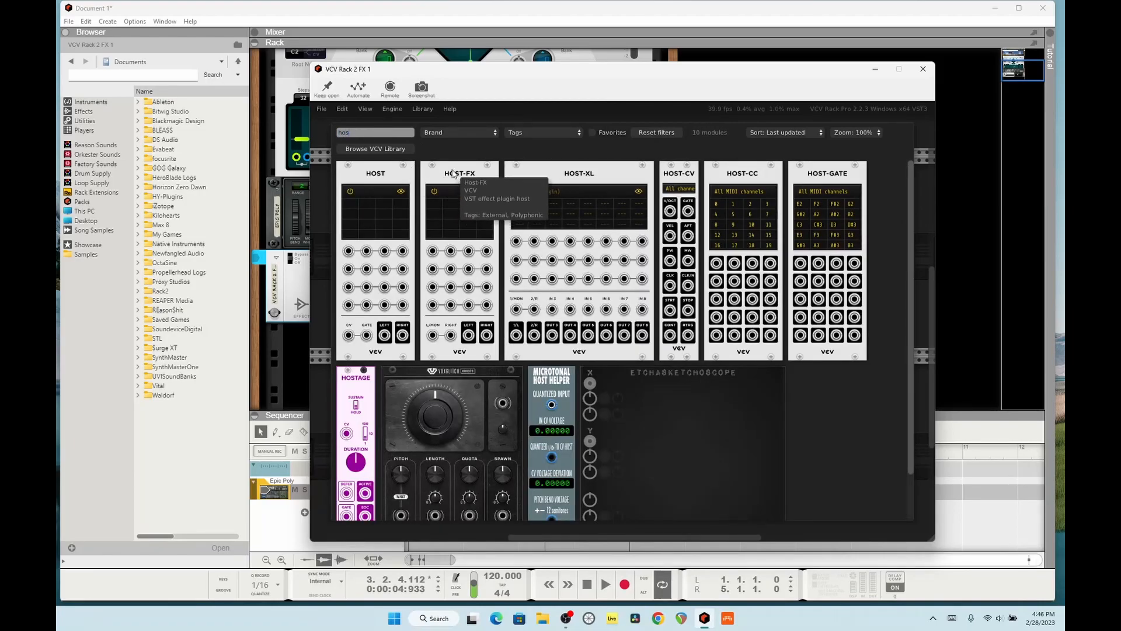
click(458, 190)
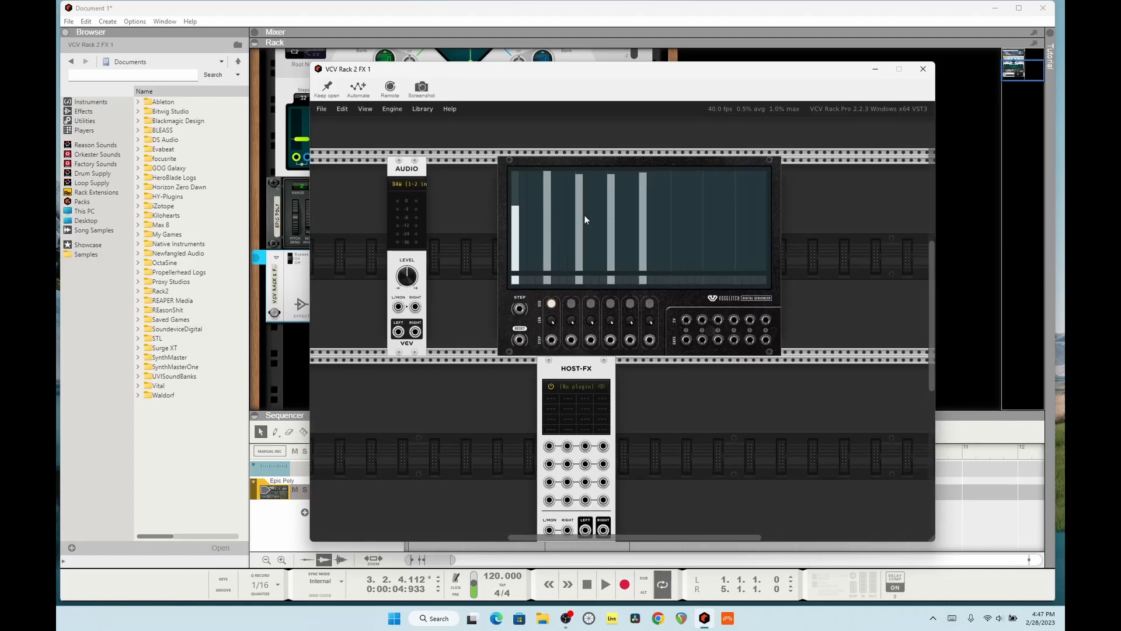
drag(572, 164, 498, 168)
drag(581, 374, 759, 288)
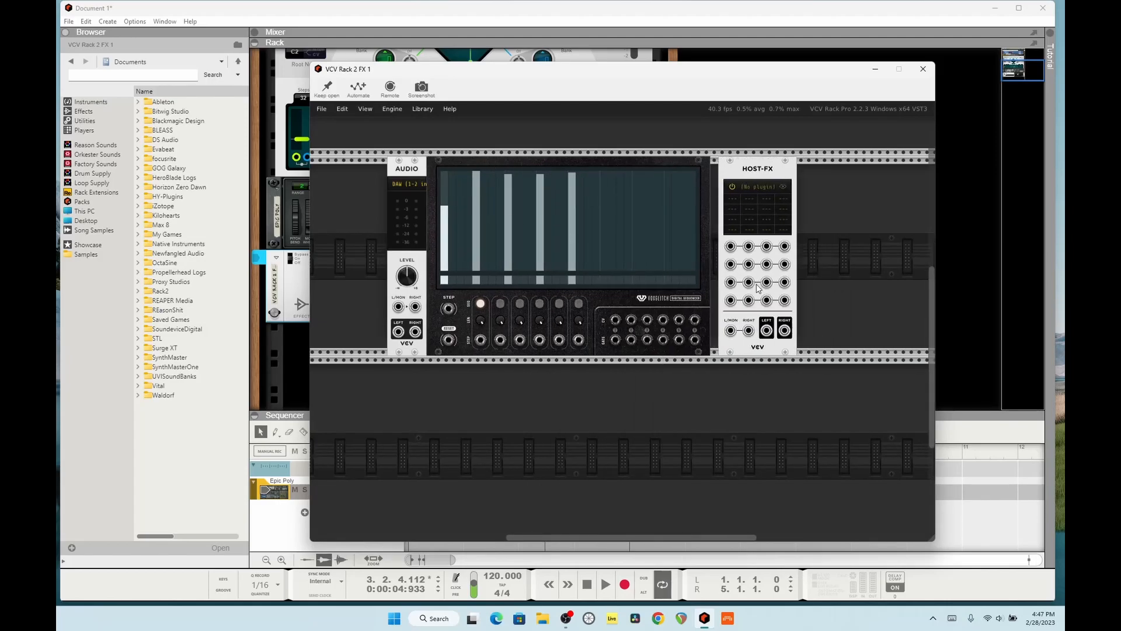
Duplicate the Host-FX module twice so that three of them sit side by side.
right_click(758, 289)
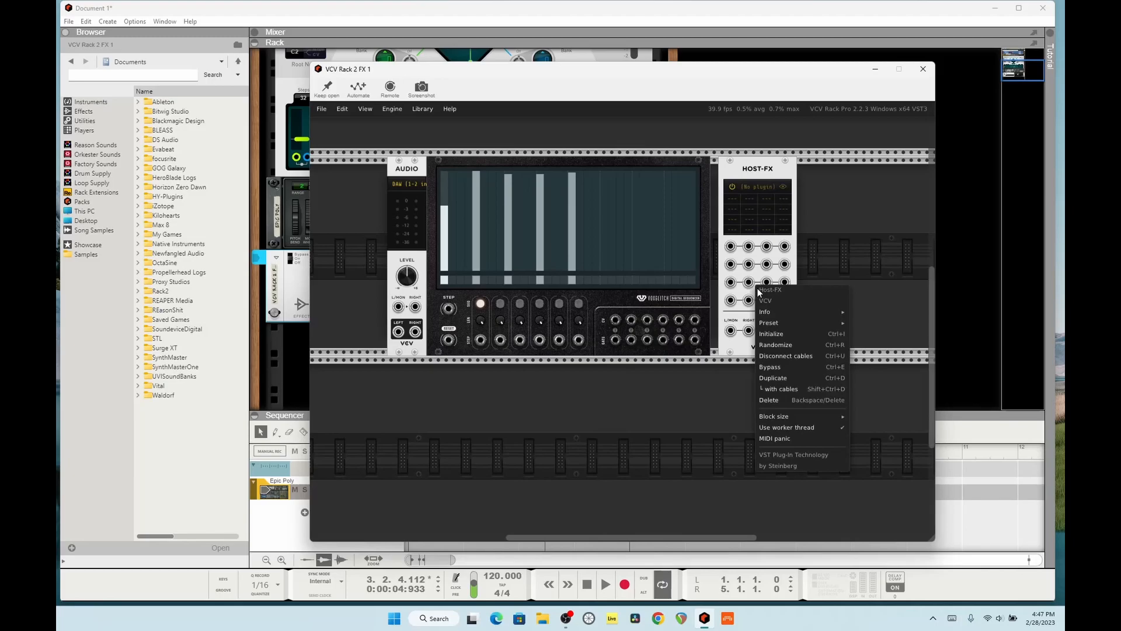
click(790, 380)
right_click(827, 159)
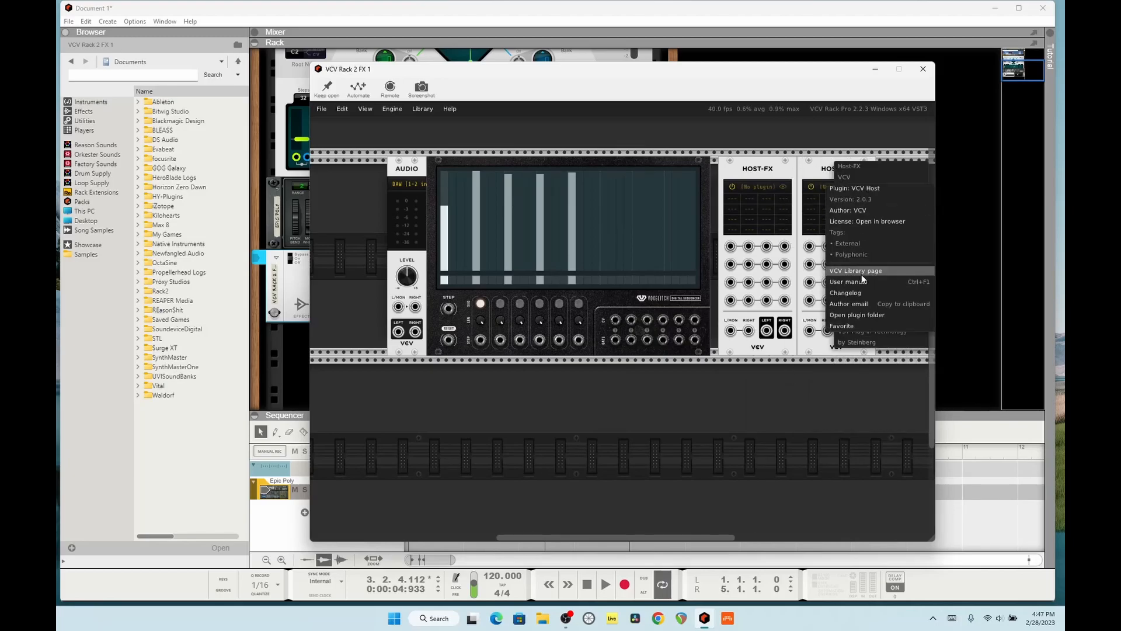
click(824, 171)
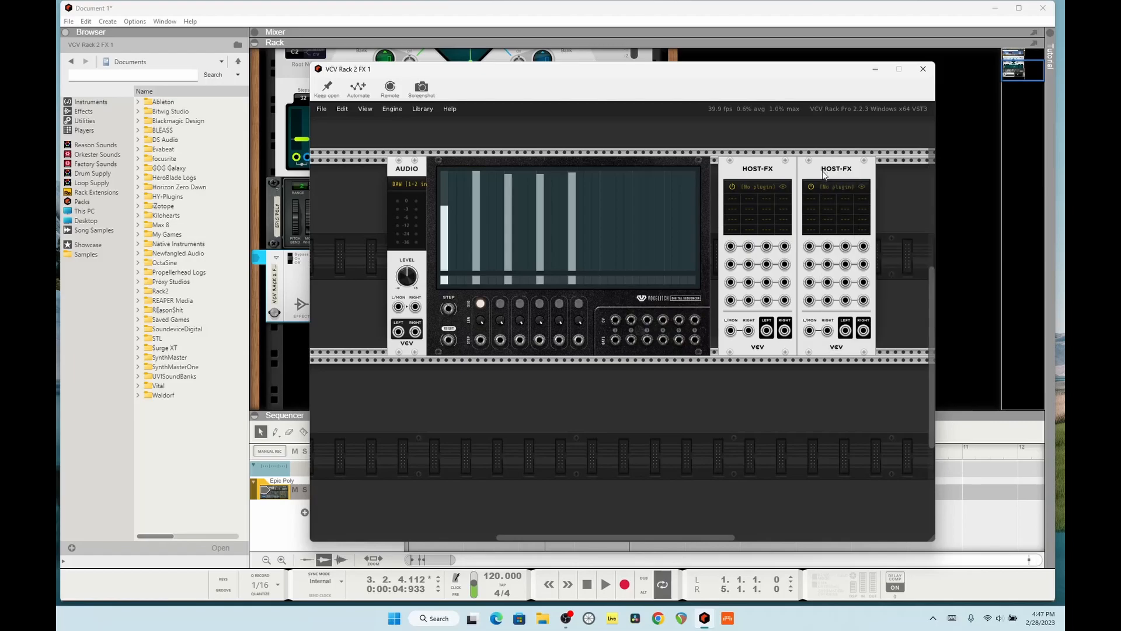
right_click(845, 288)
click(842, 268)
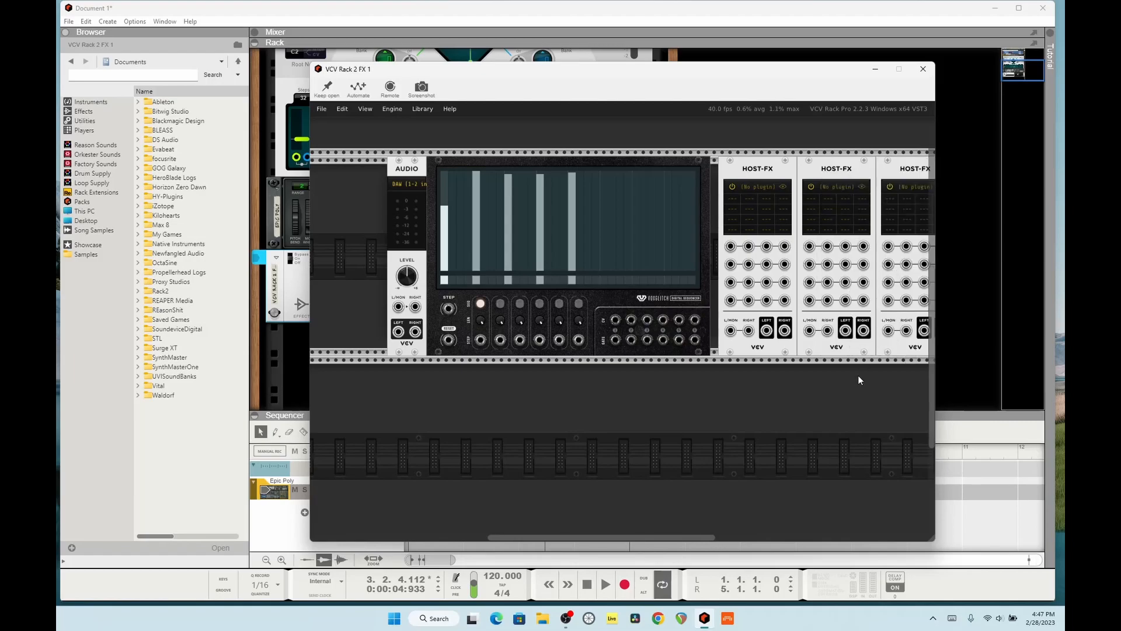
Enlarge the rack window to show all three Host-FX modules, then load Delay ETERNITY into the first one and close its editor.
drag(933, 539, 1002, 551)
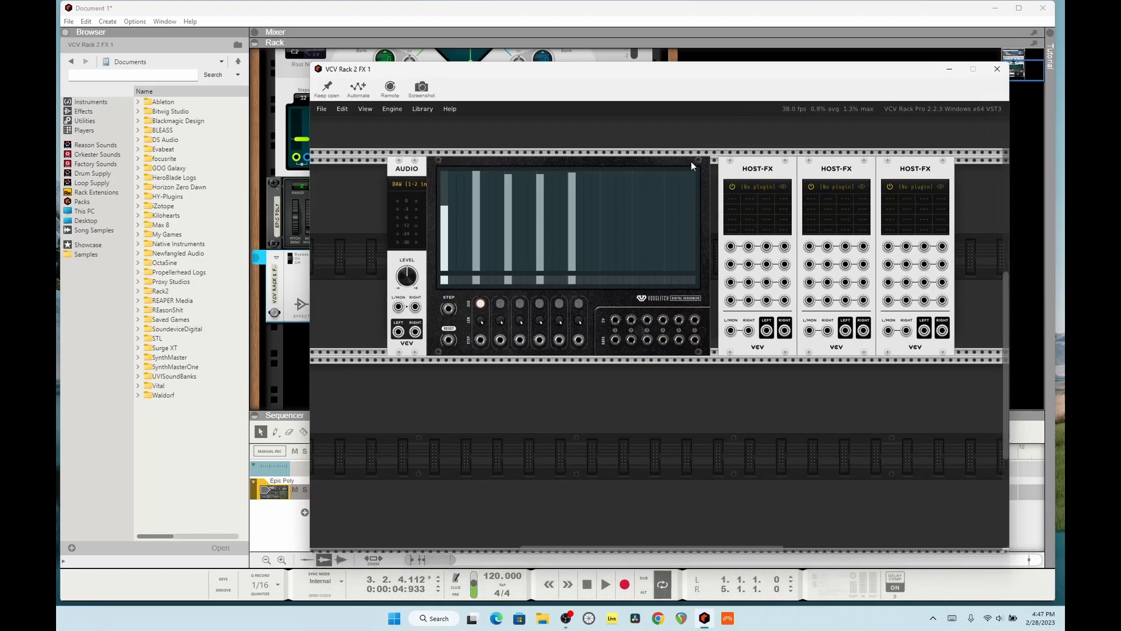
click(741, 185)
mouse_move(820, 234)
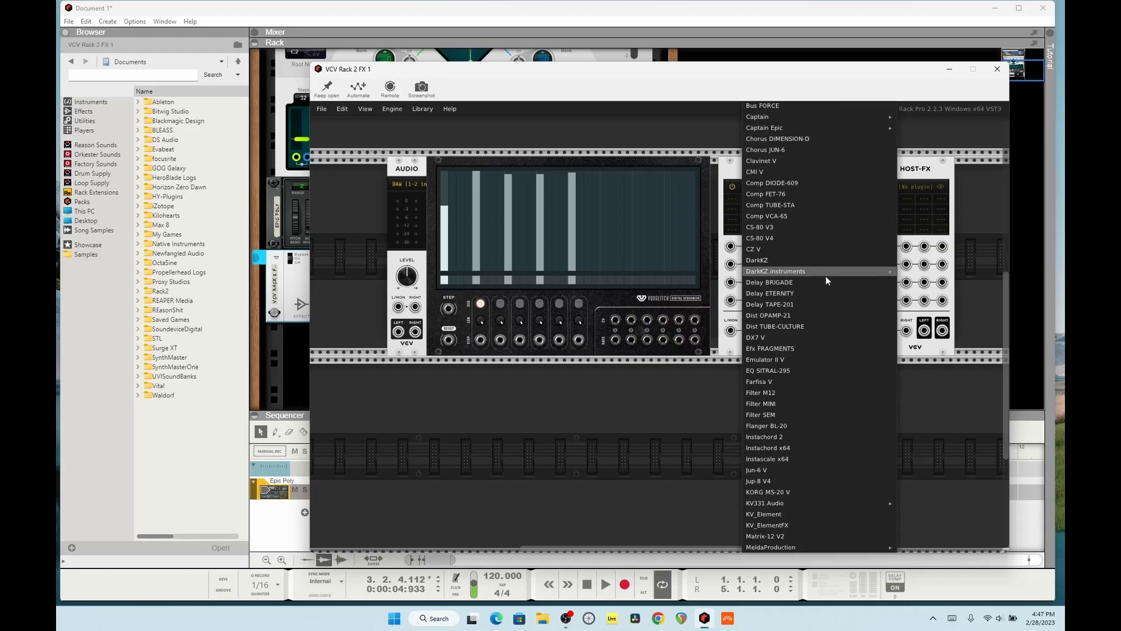
scroll(825, 275, down, 3)
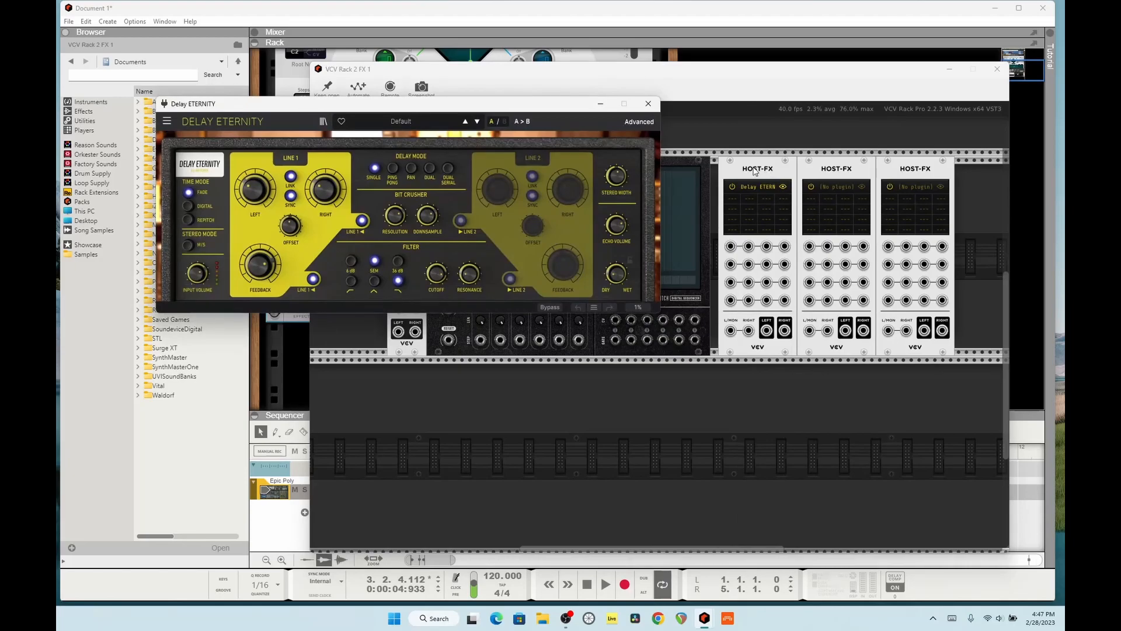
click(647, 110)
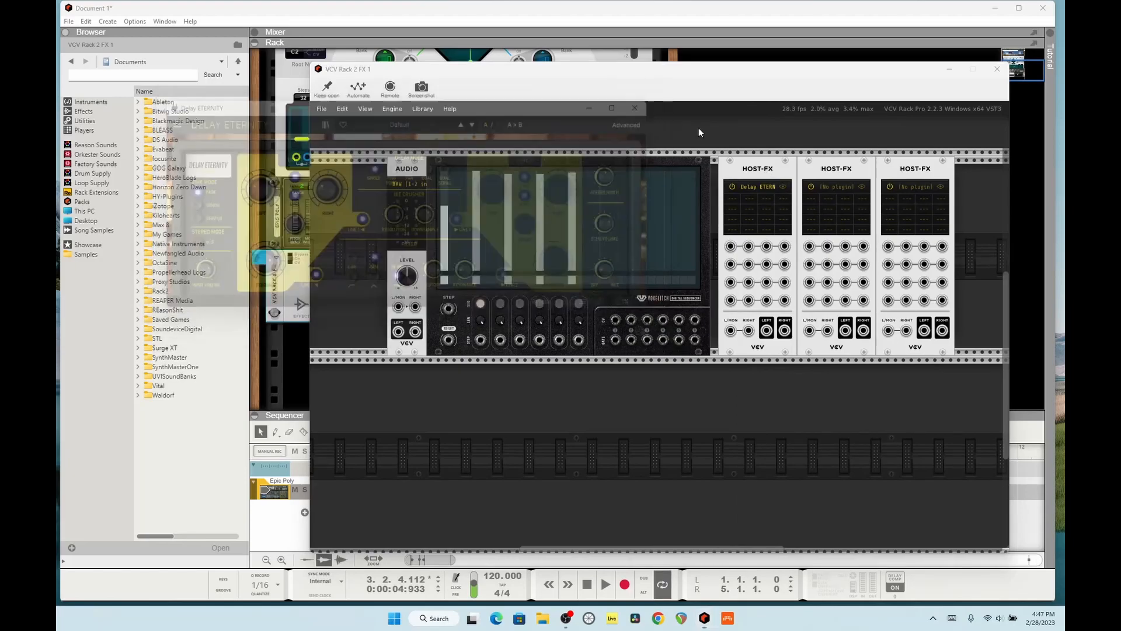
Load BLEASS Granulizer into the second Host-FX module and close the plugin's editor.
click(821, 184)
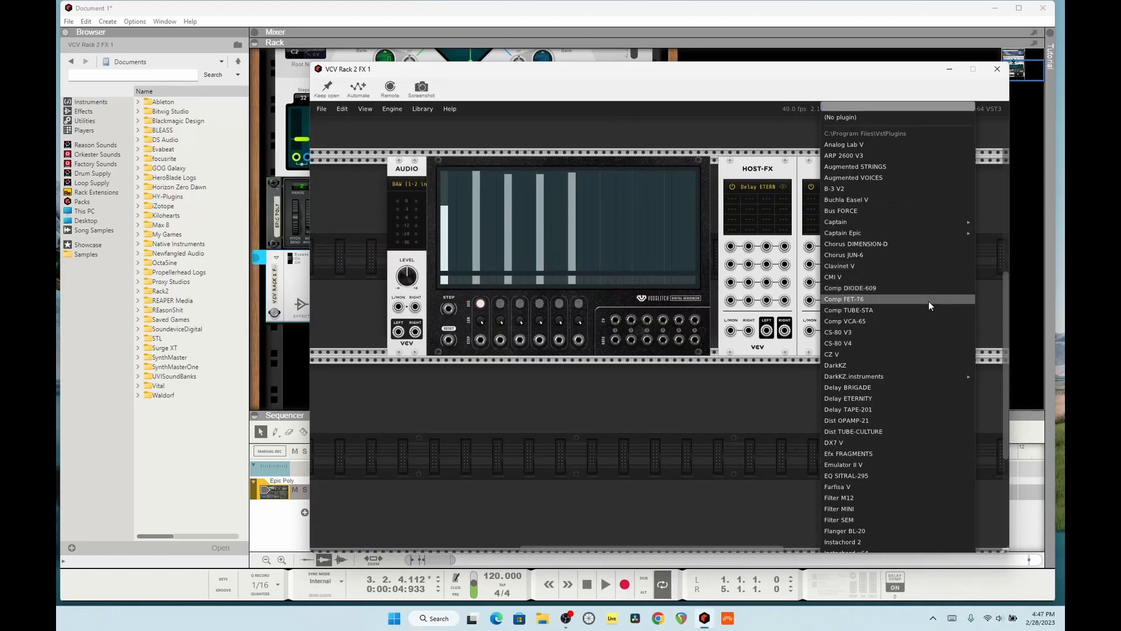
scroll(928, 301, down, 10)
scroll(929, 308, down, 1)
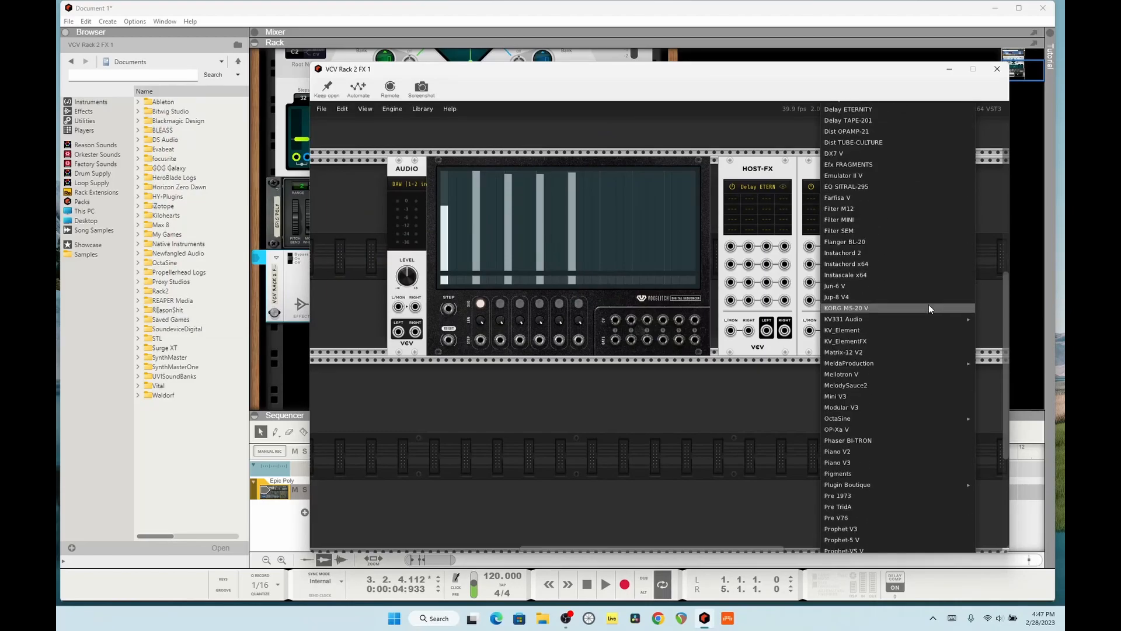
scroll(929, 306, up, 11)
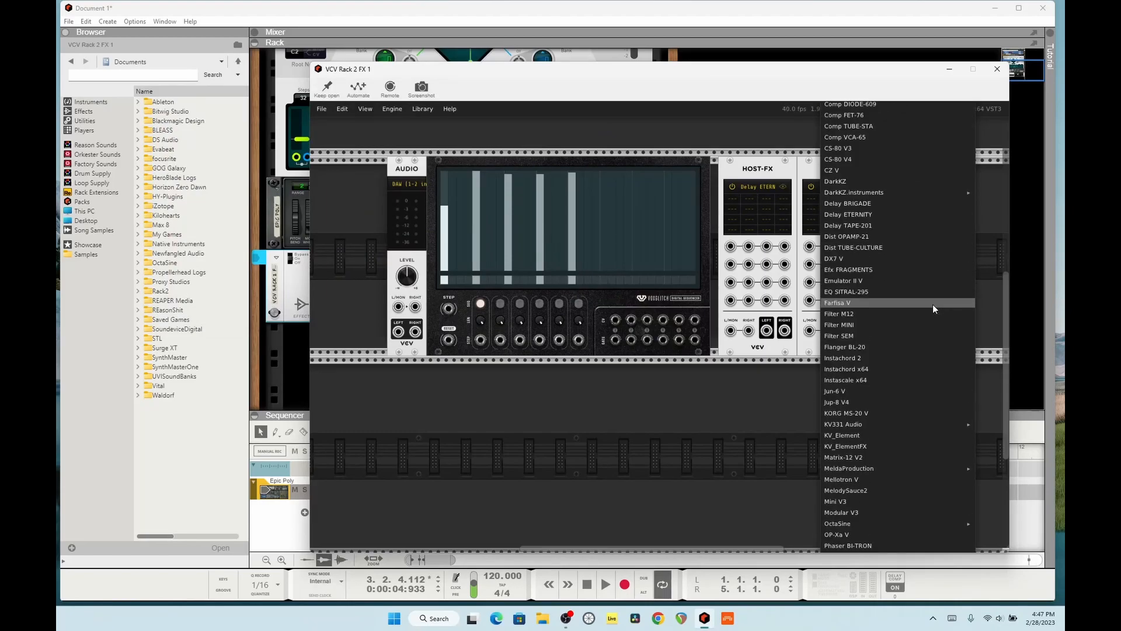
scroll(909, 297, down, 1)
scroll(909, 298, up, 1)
scroll(908, 293, down, 20)
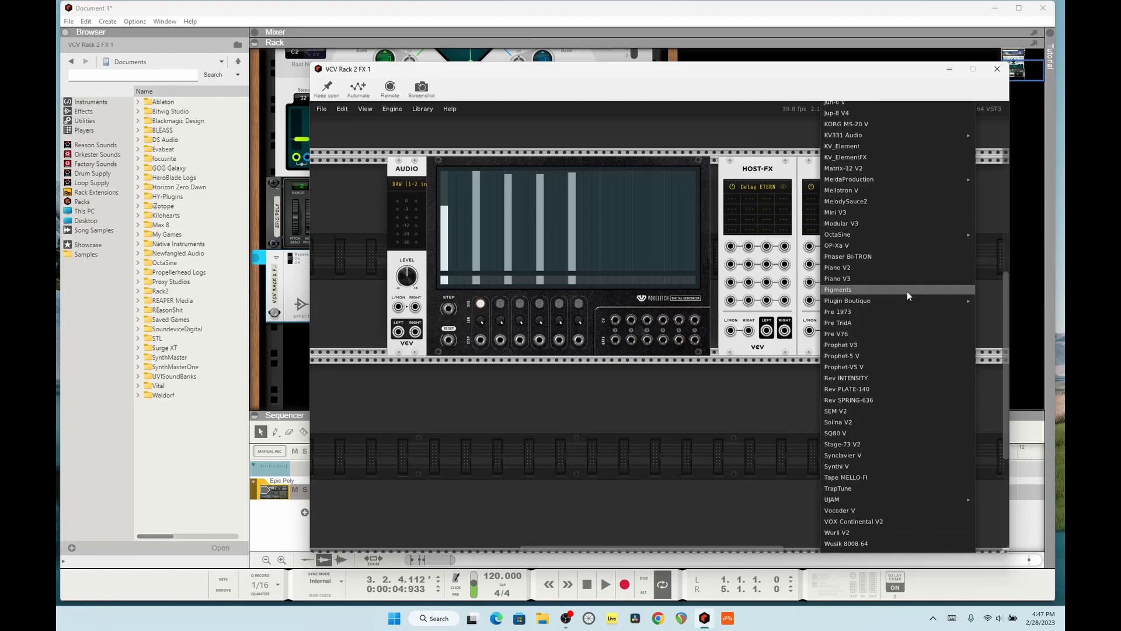
scroll(916, 305, down, 15)
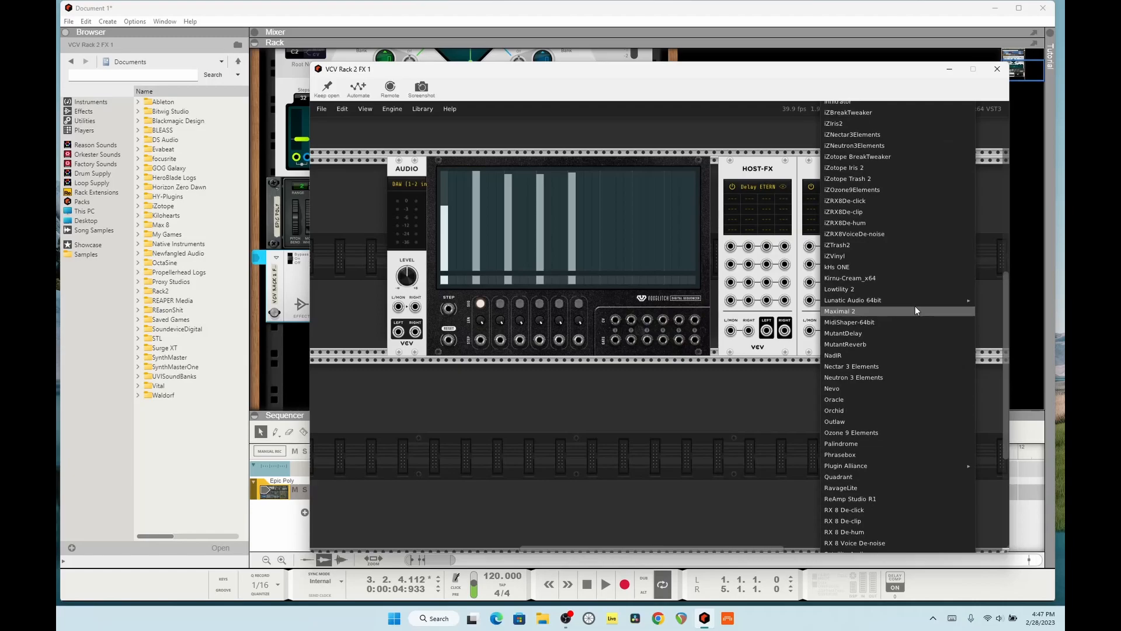
scroll(915, 306, down, 6)
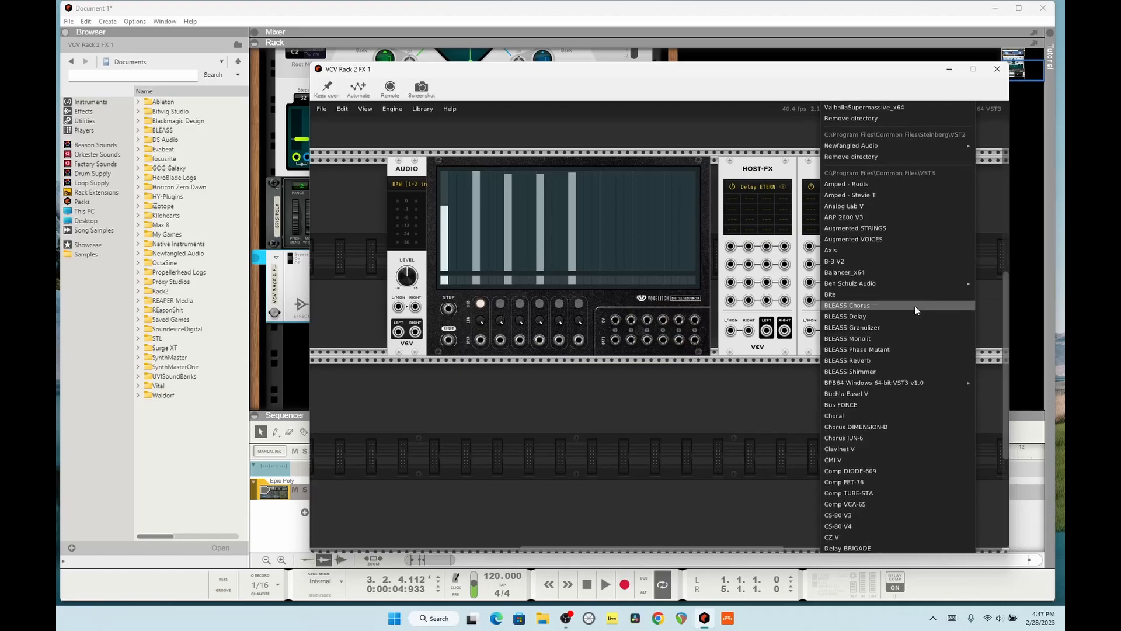
click(891, 327)
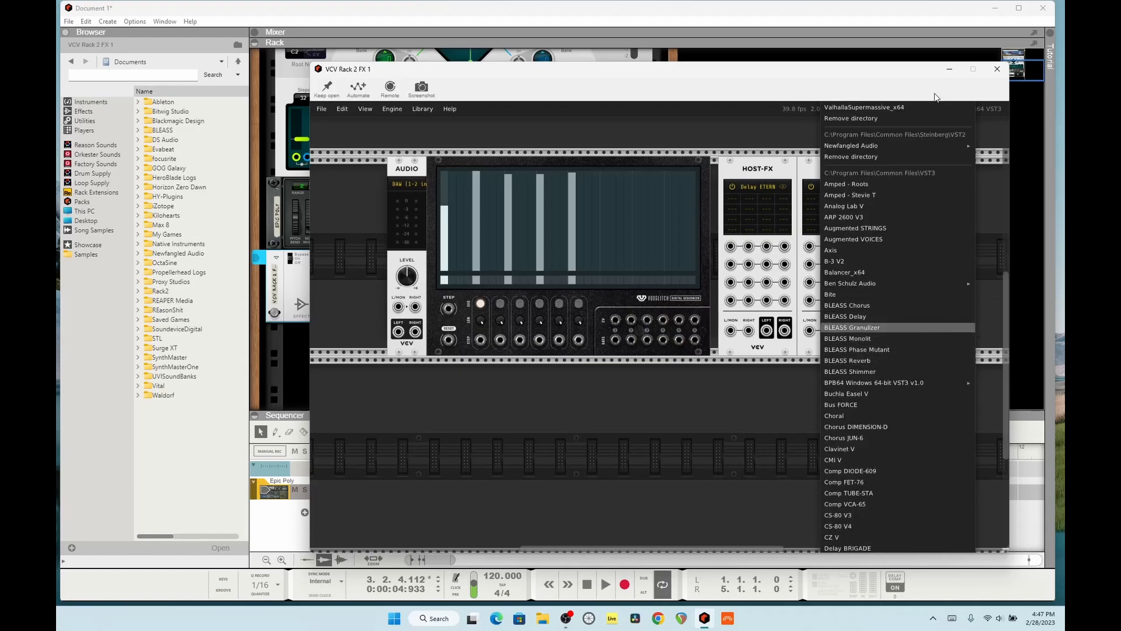
click(368, 39)
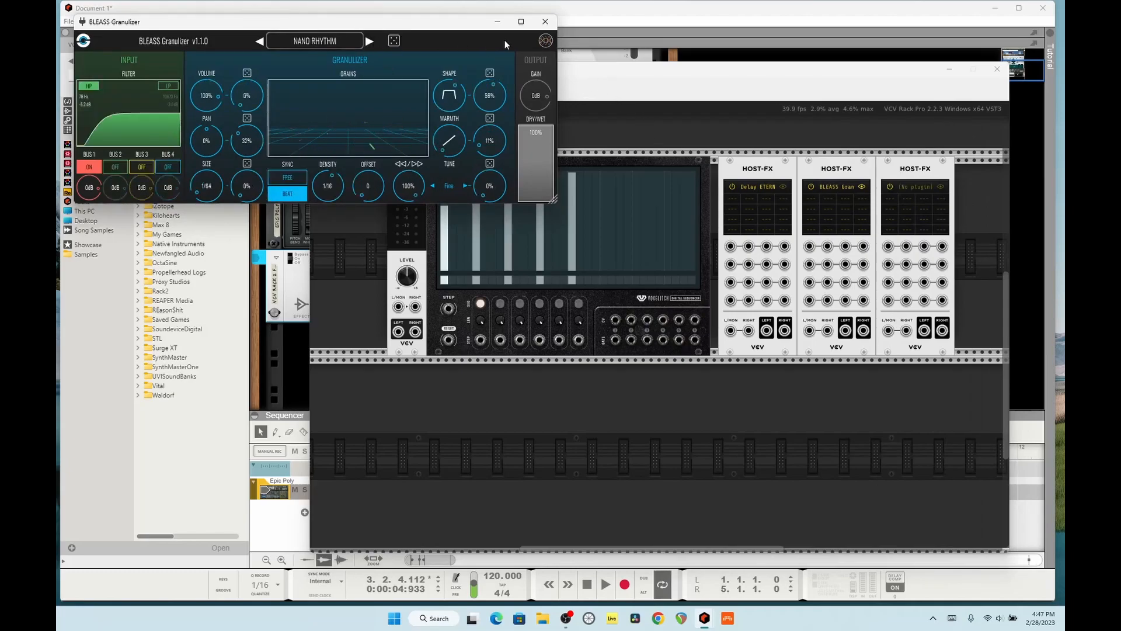
click(545, 22)
Load the Raum reverb plugin into the third Host-FX module.
click(906, 186)
mouse_move(971, 221)
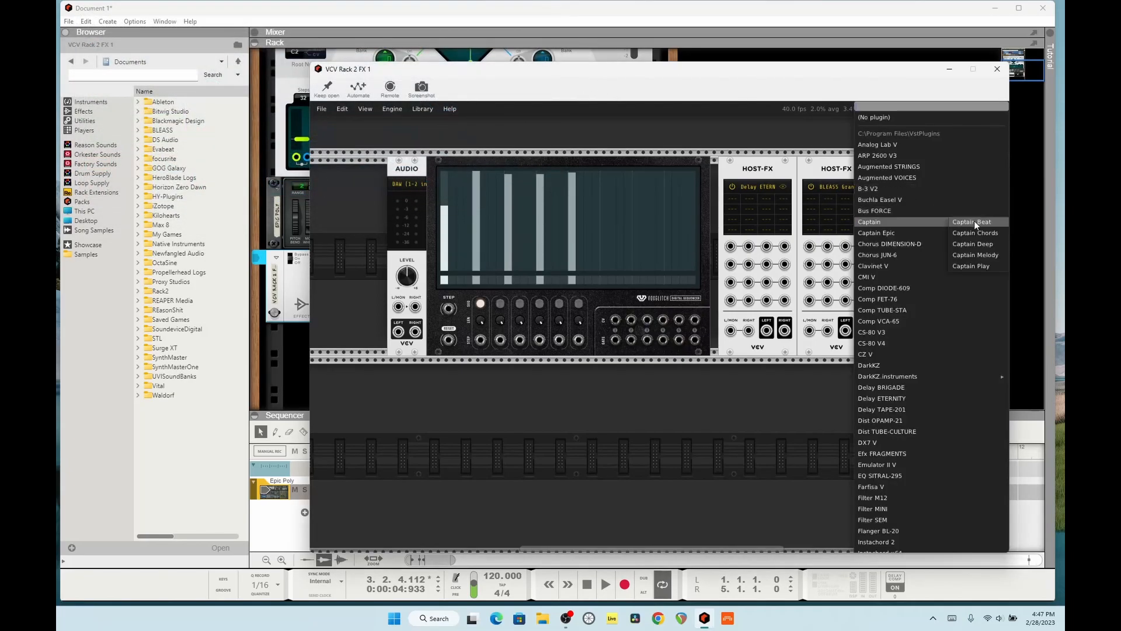
scroll(972, 225, down, 15)
scroll(958, 242, down, 8)
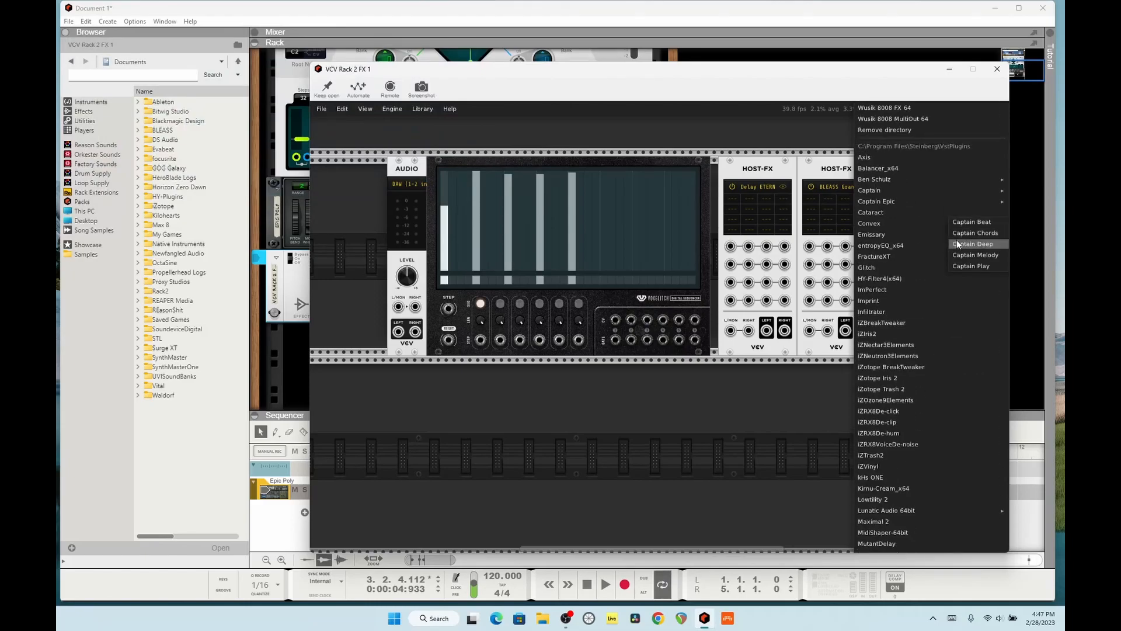
scroll(957, 241, down, 20)
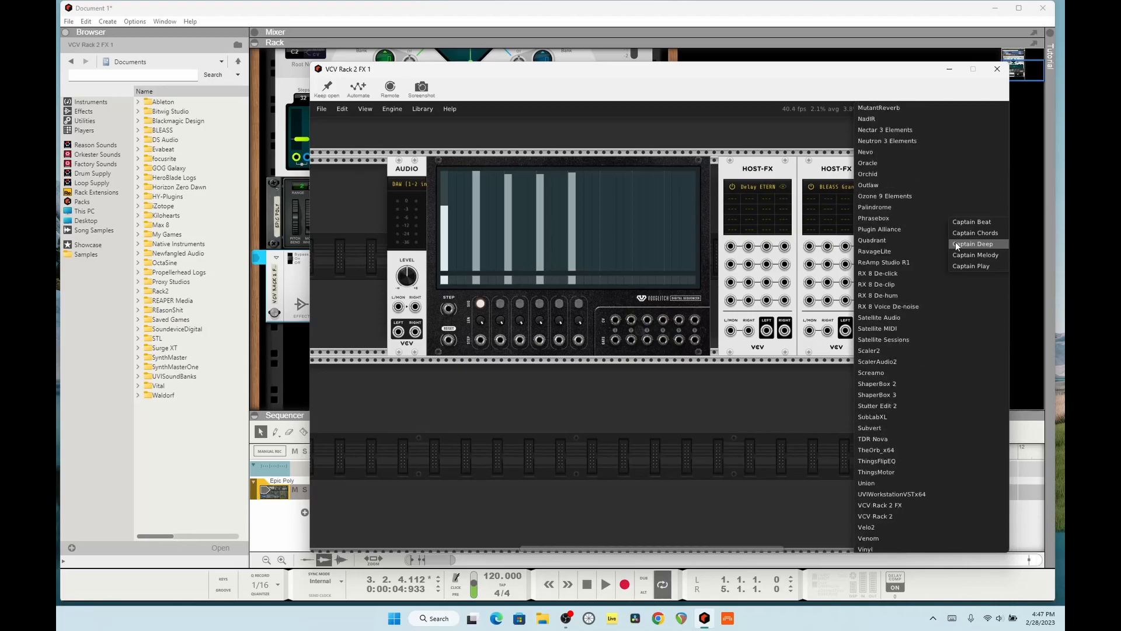
scroll(954, 245, down, 15)
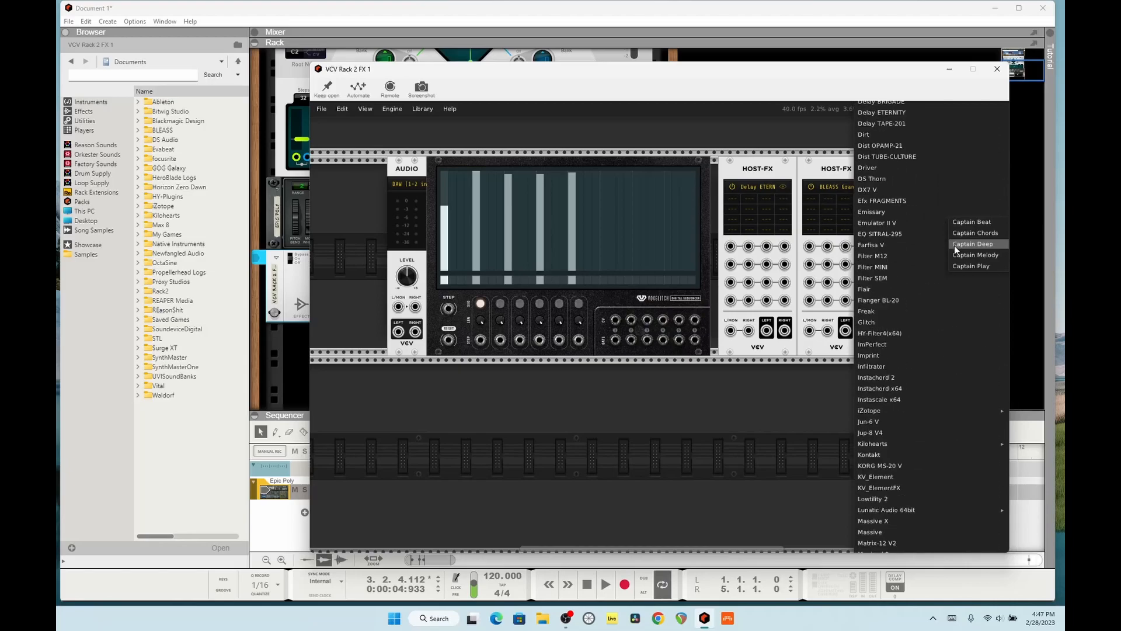
scroll(955, 245, down, 5)
scroll(954, 245, up, 5)
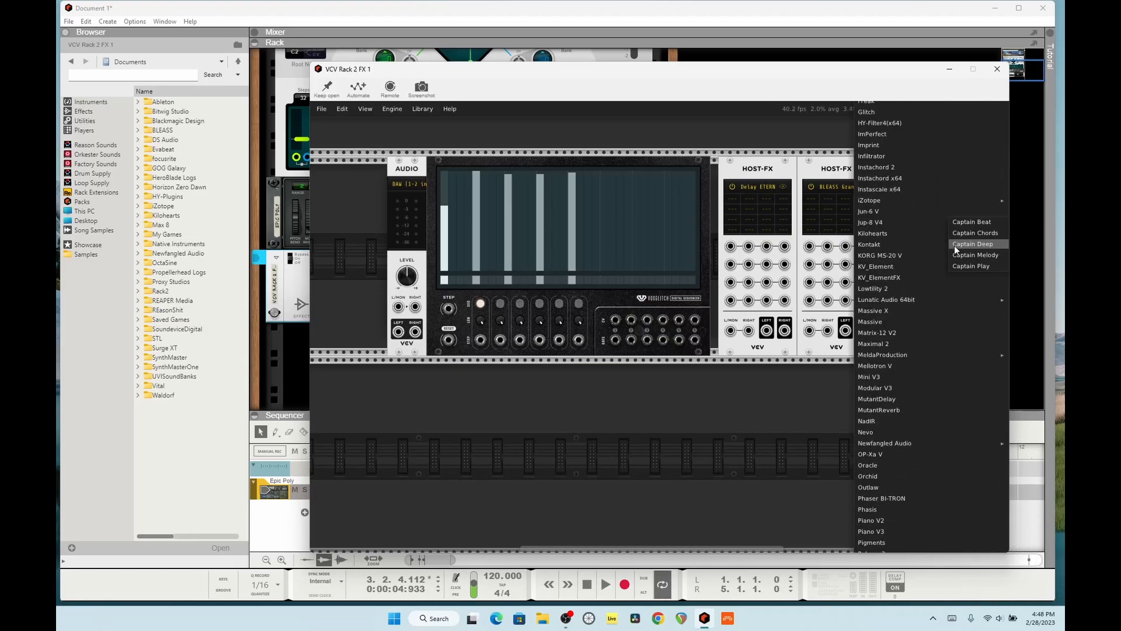
scroll(954, 245, down, 20)
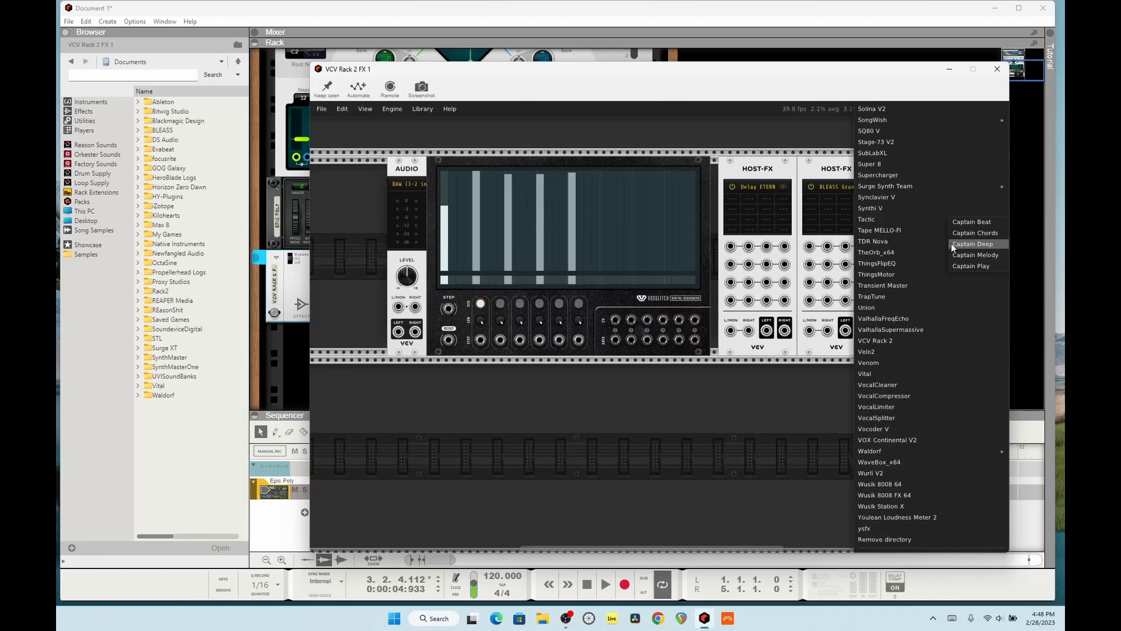
scroll(948, 244, up, 8)
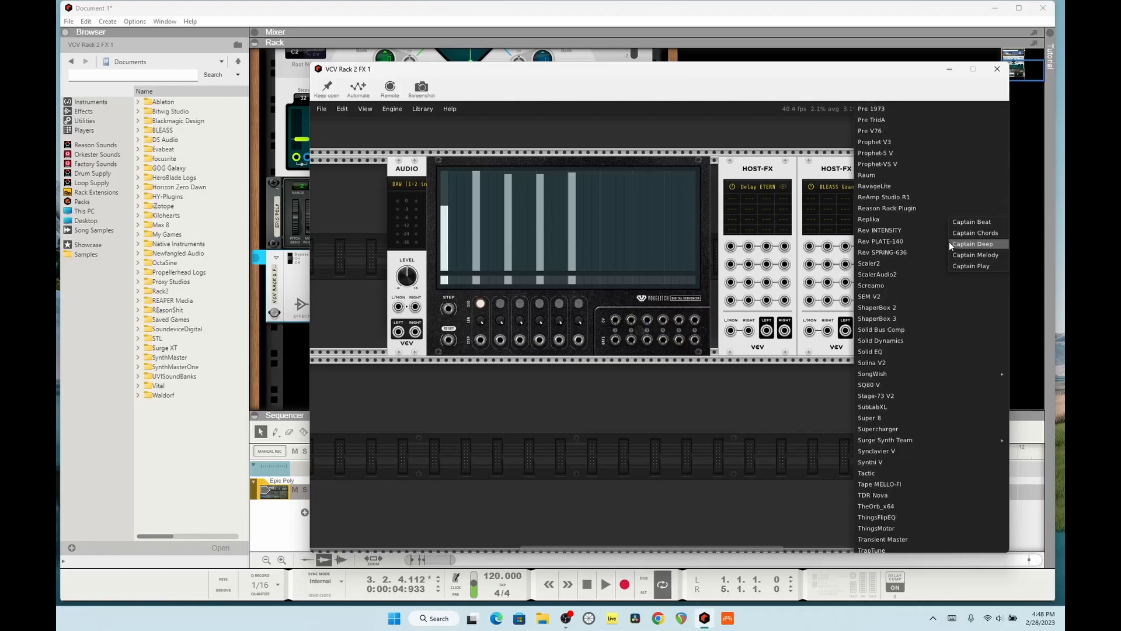
scroll(948, 241, up, 3)
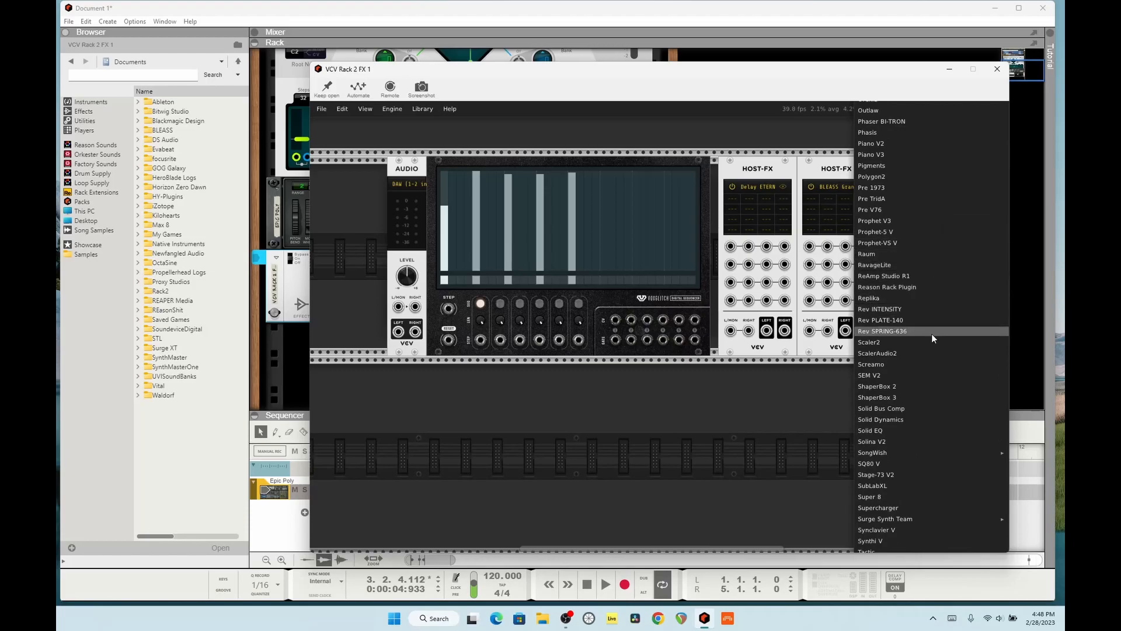
scroll(919, 339, up, 3)
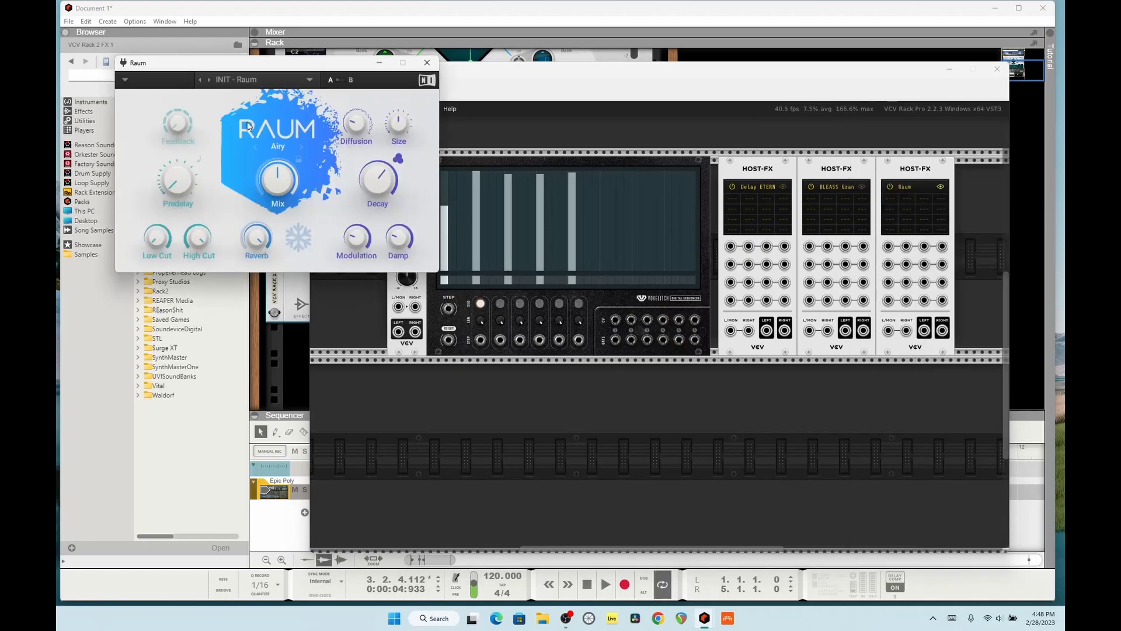
Choose the Caramel Guitar preset in Raum and close its editor.
click(208, 78)
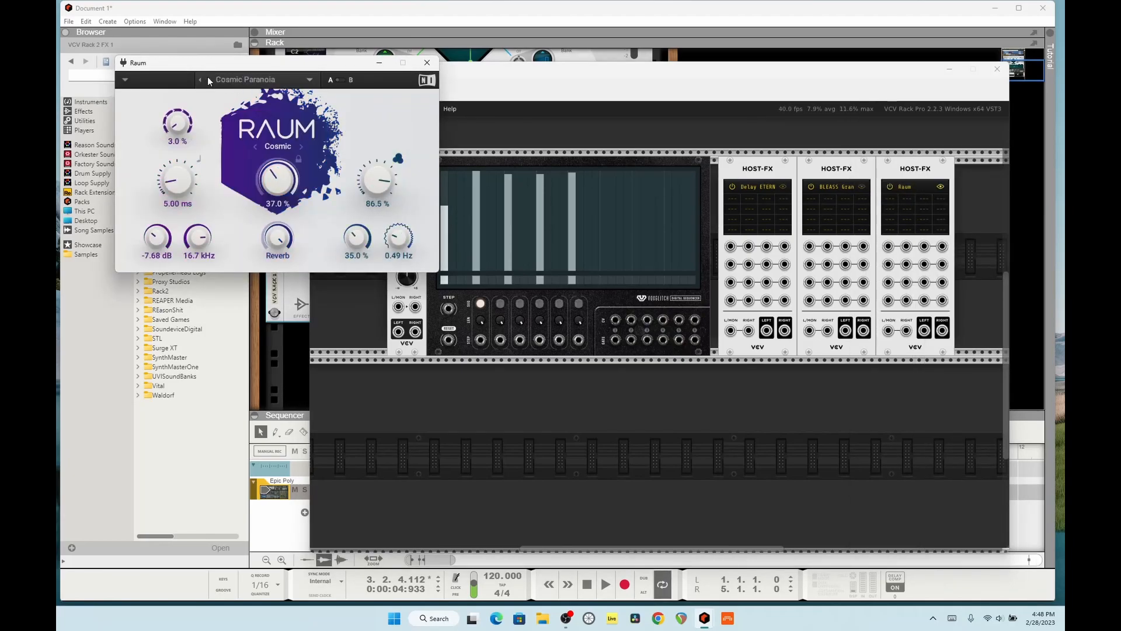
click(200, 78)
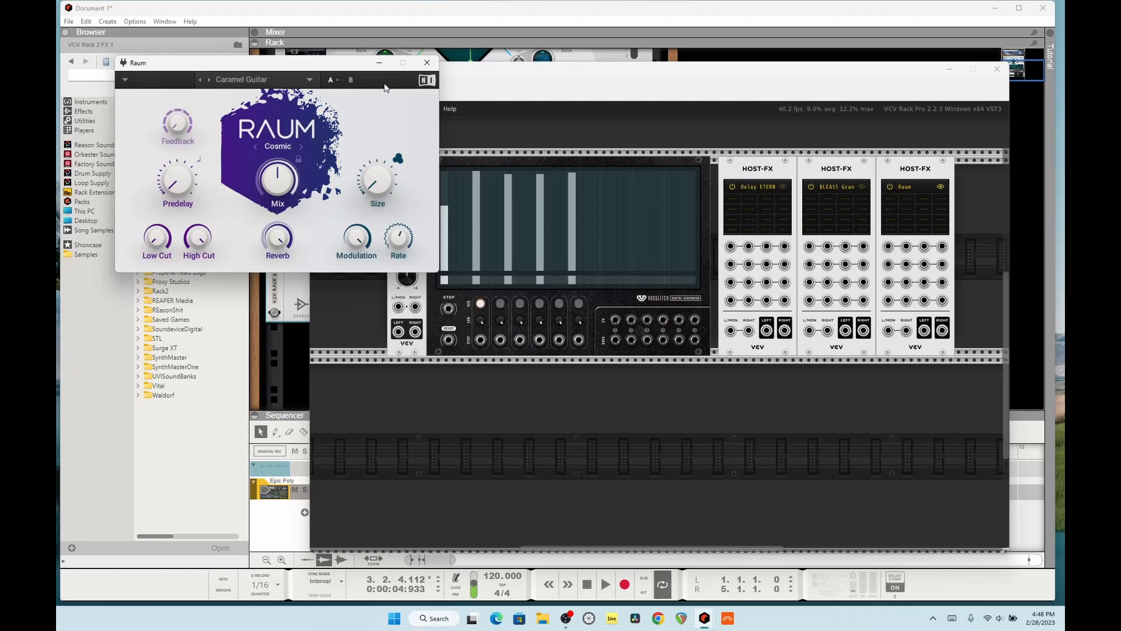
click(427, 63)
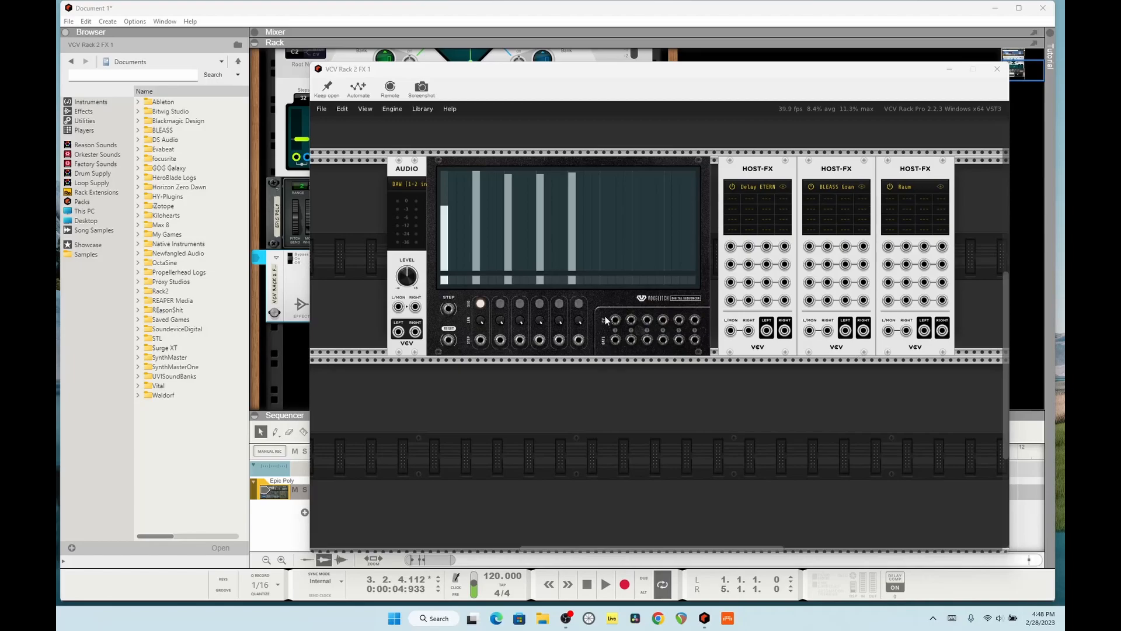
Patch the Digital Sequencer's first three CV outputs to the first cell input of each Host-FX in order, and select the third sequence.
drag(614, 321, 733, 251)
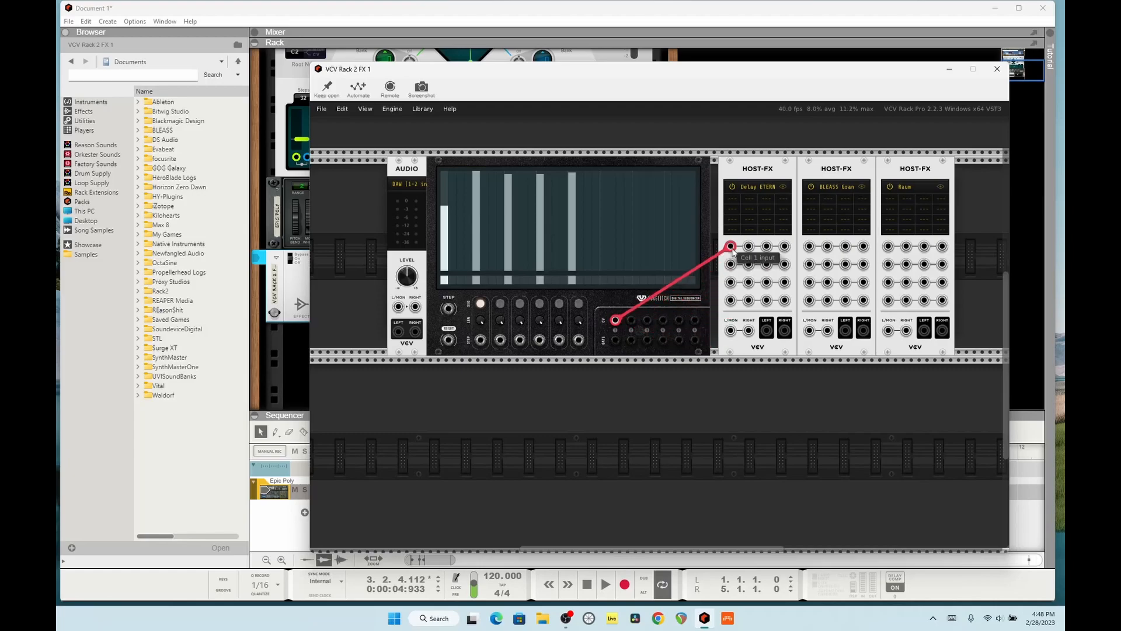
drag(632, 320, 811, 252)
drag(652, 323, 888, 246)
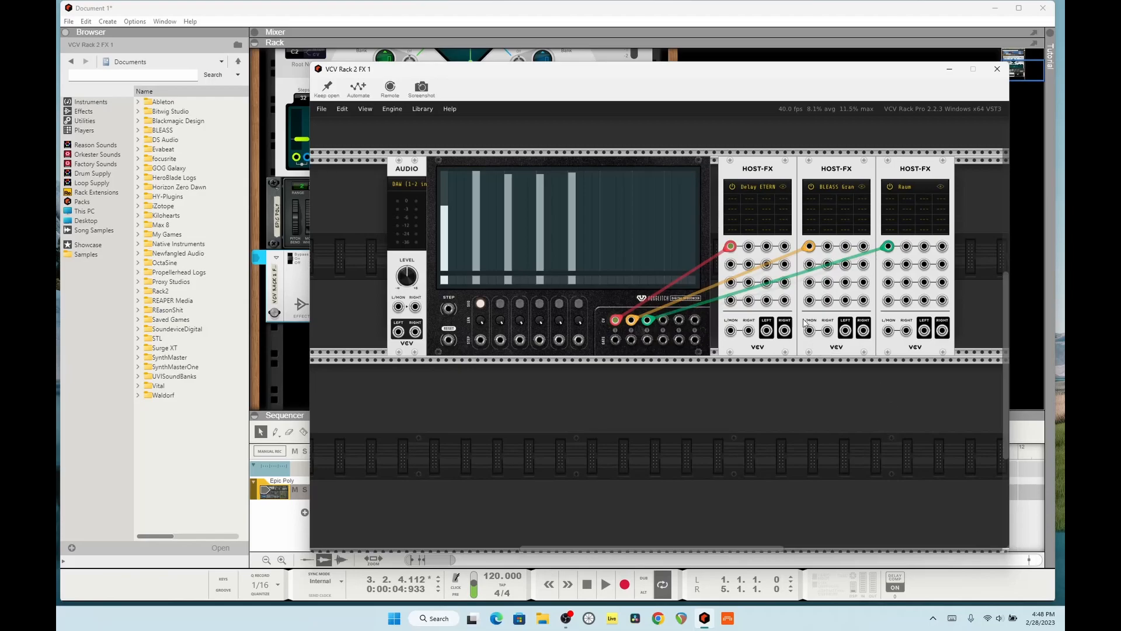
click(500, 304)
click(519, 304)
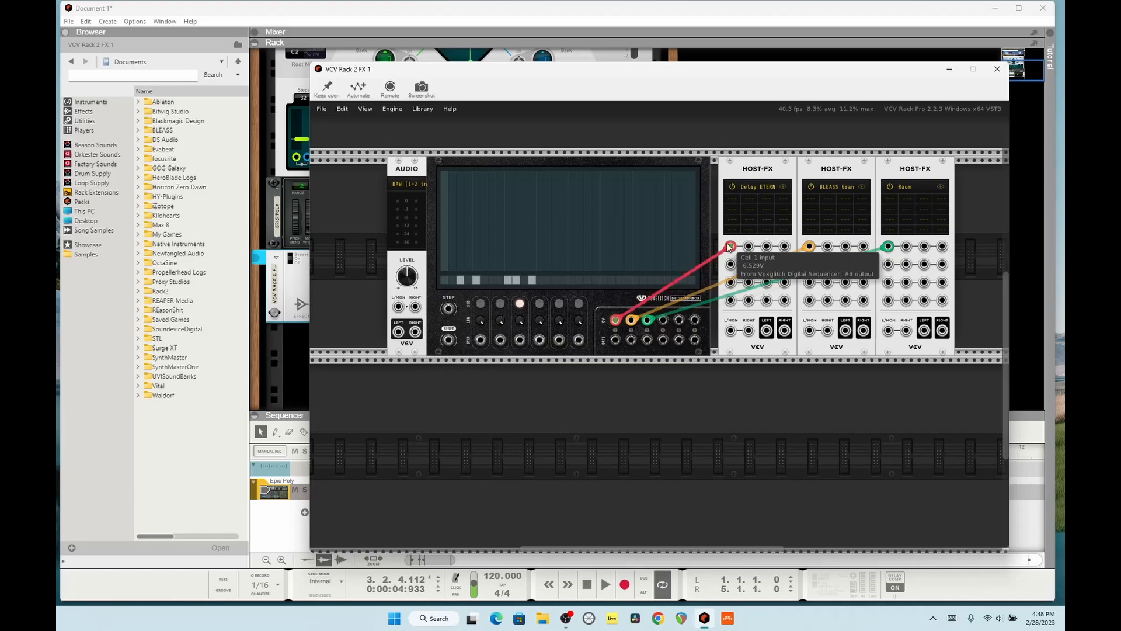
Map each Host-FX module's first cell to its plugin's mix control: Dry/Wet in Delay ETERNITY, Dry/Wet in BLEASS Granulizer, Mix in Raum.
double_click(728, 198)
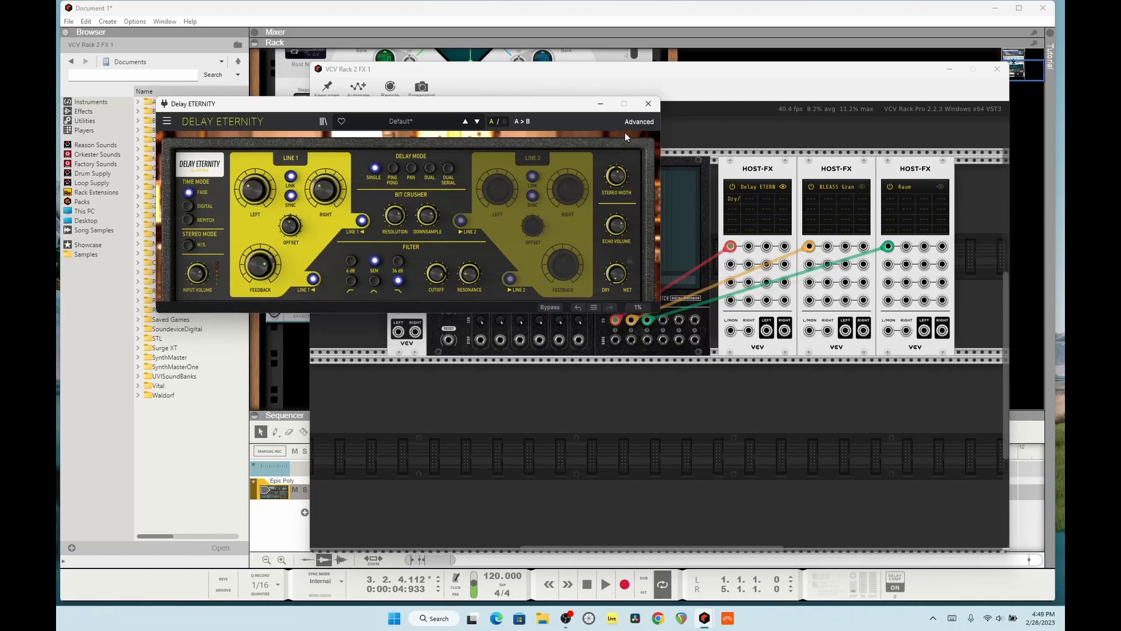
click(649, 104)
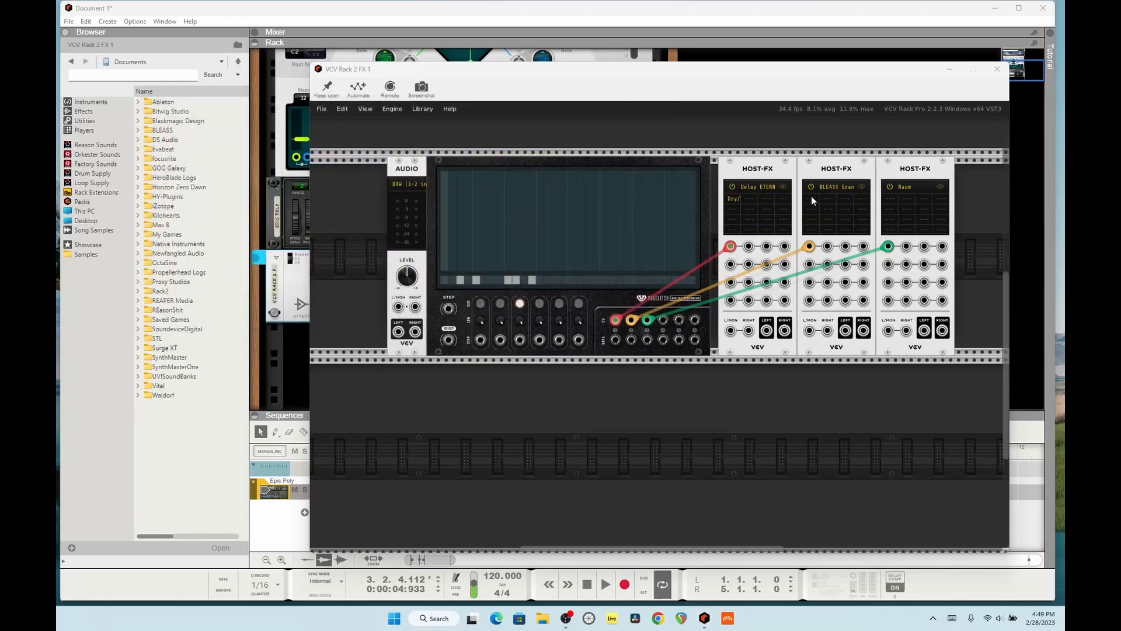
click(811, 195)
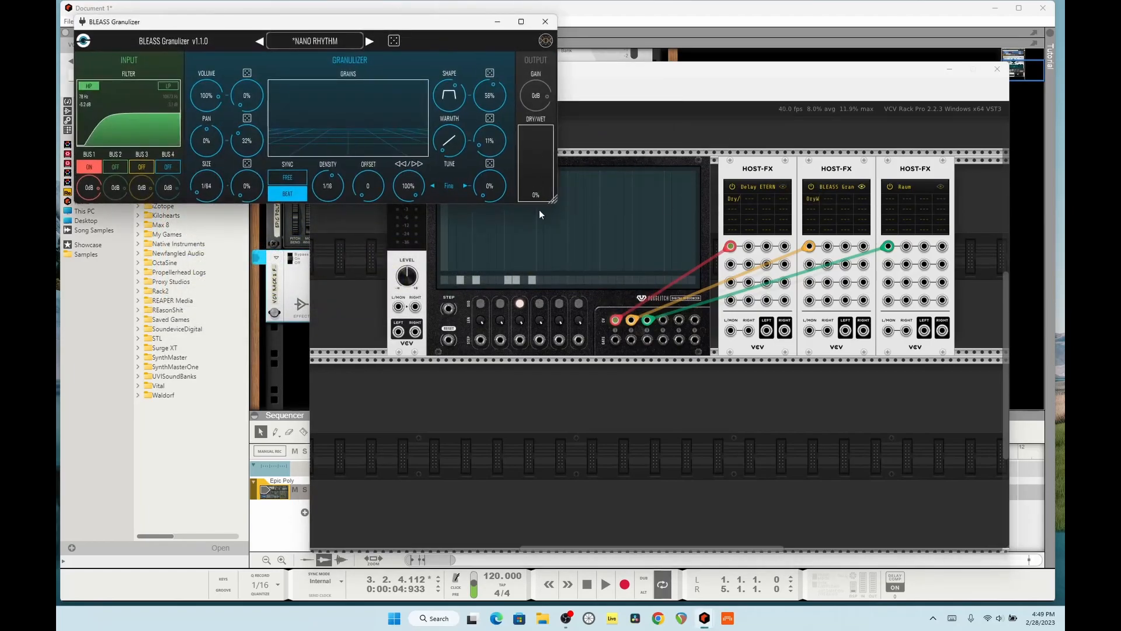
click(545, 22)
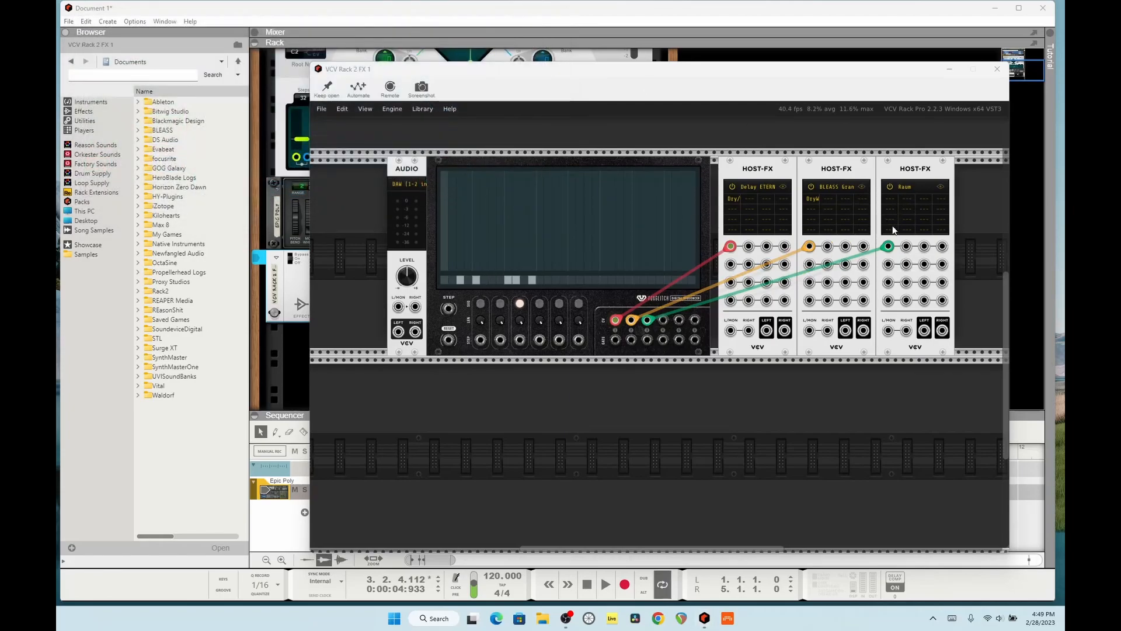
click(885, 201)
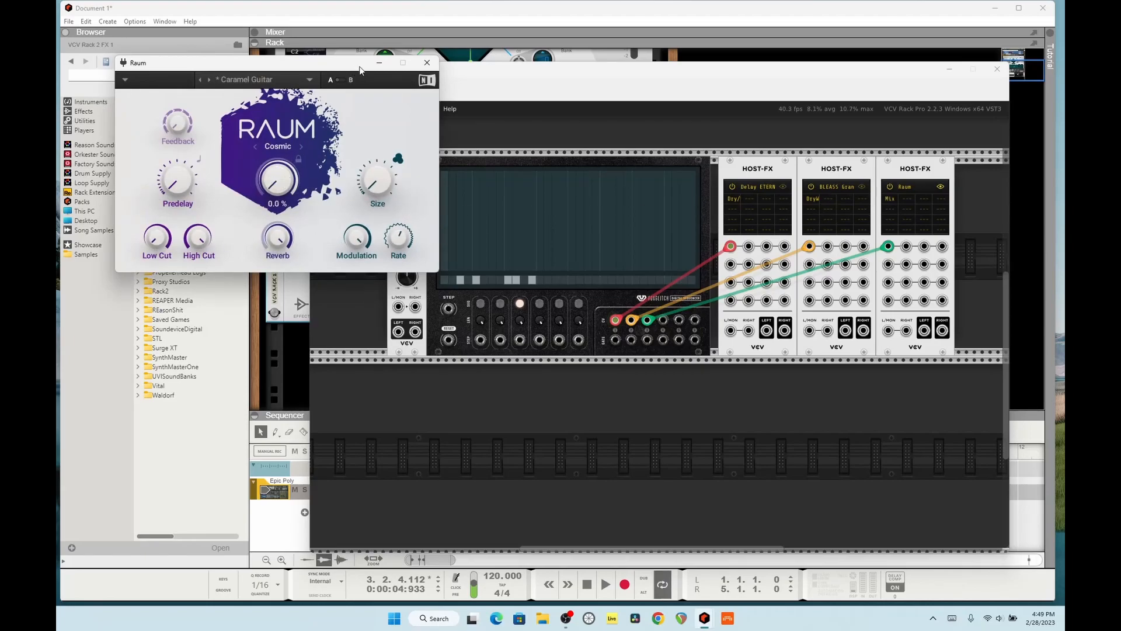
click(427, 63)
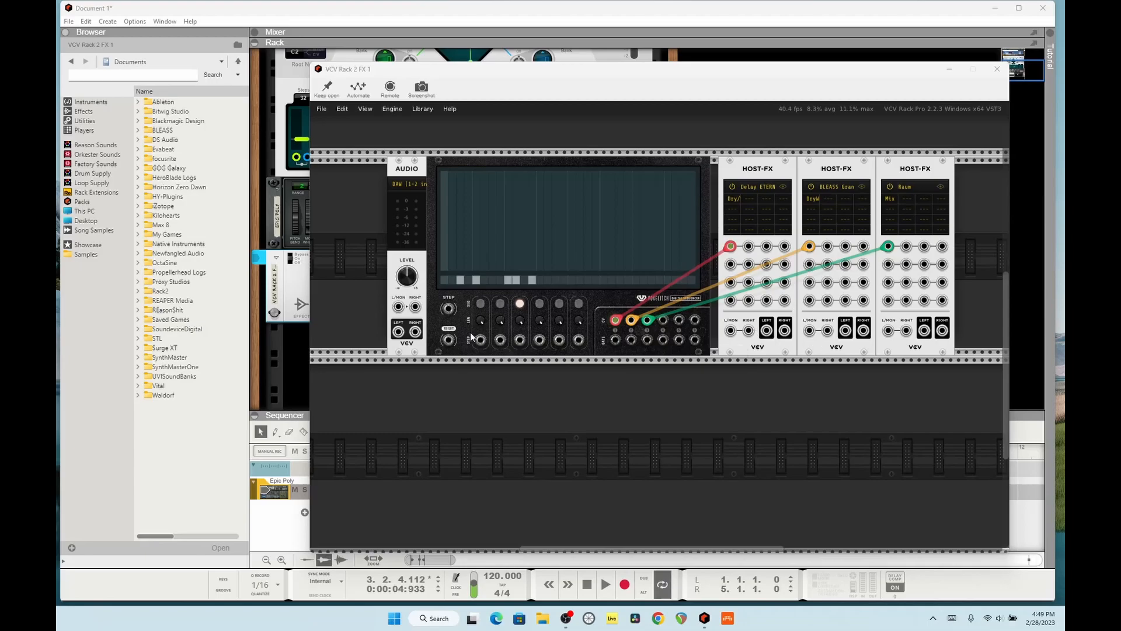
Patch the Audio module's stereo outputs through the three Host-FX modules in series and back into the Audio module's stereo inputs.
drag(401, 337, 730, 330)
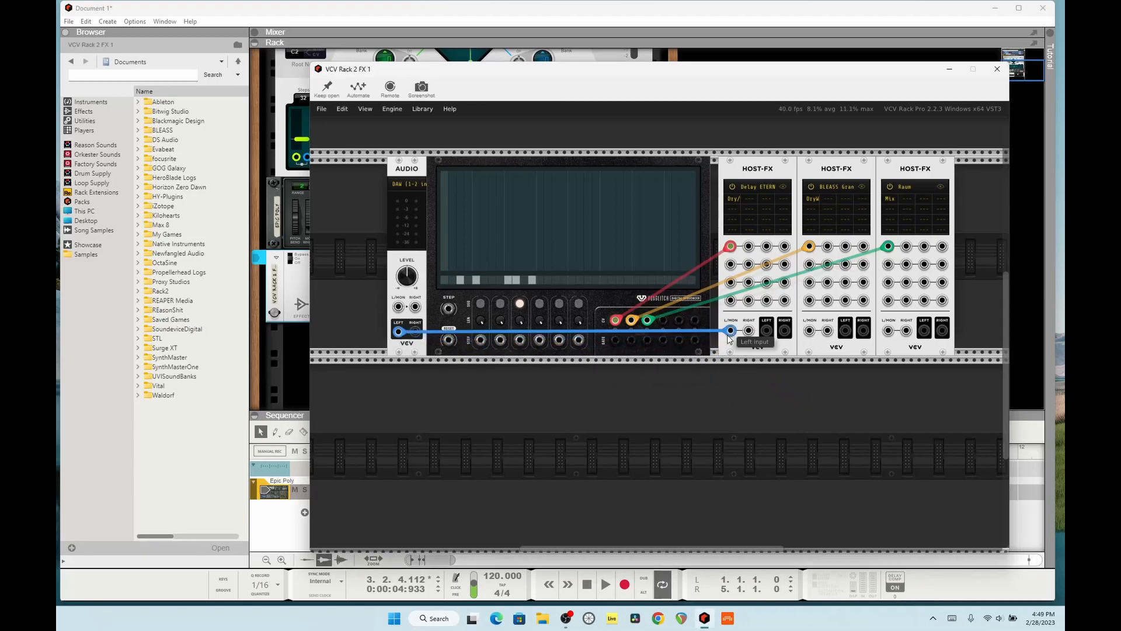
drag(415, 331, 412, 309)
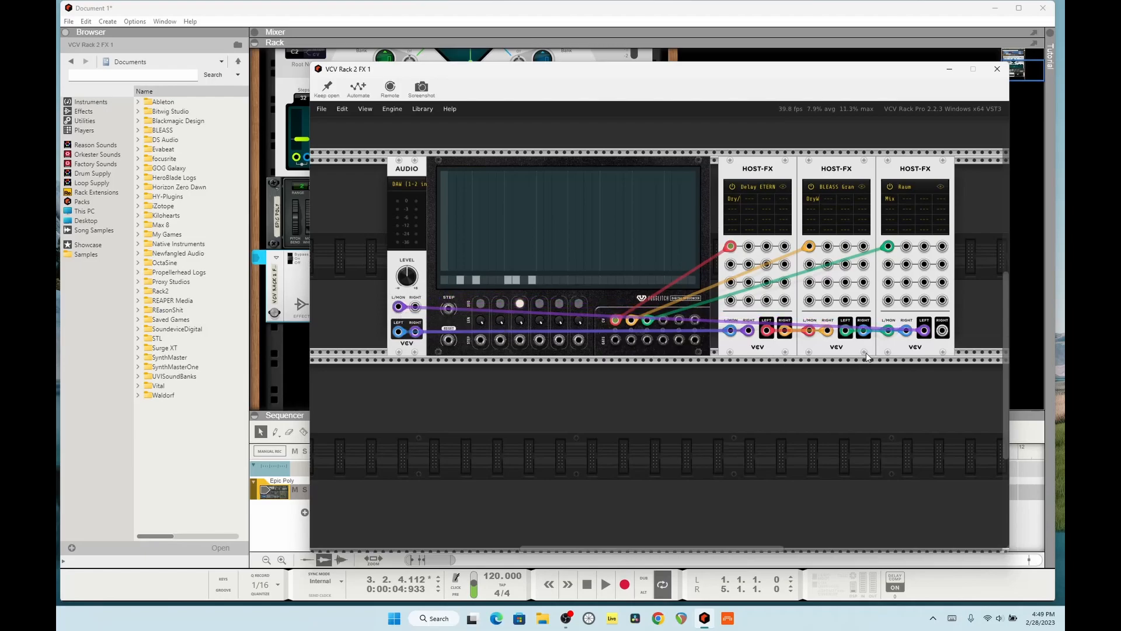
drag(942, 333, 415, 307)
Move the VCV Rack window clear of the transport, play the song briefly to hear the effects chain, and stop it.
drag(442, 78, 411, 28)
click(605, 583)
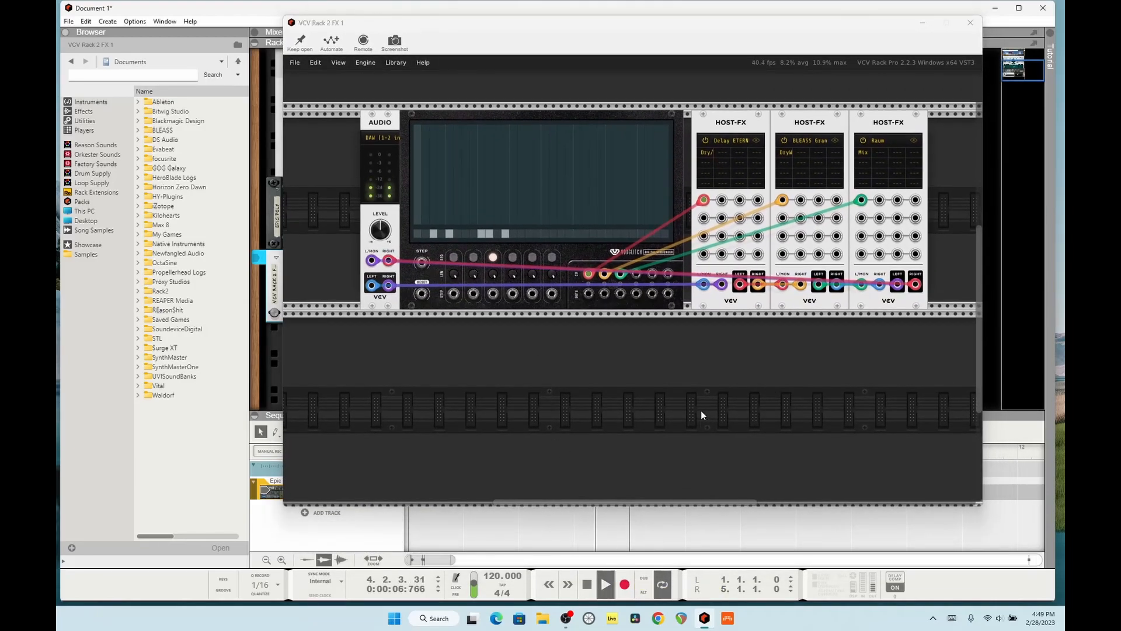
click(588, 584)
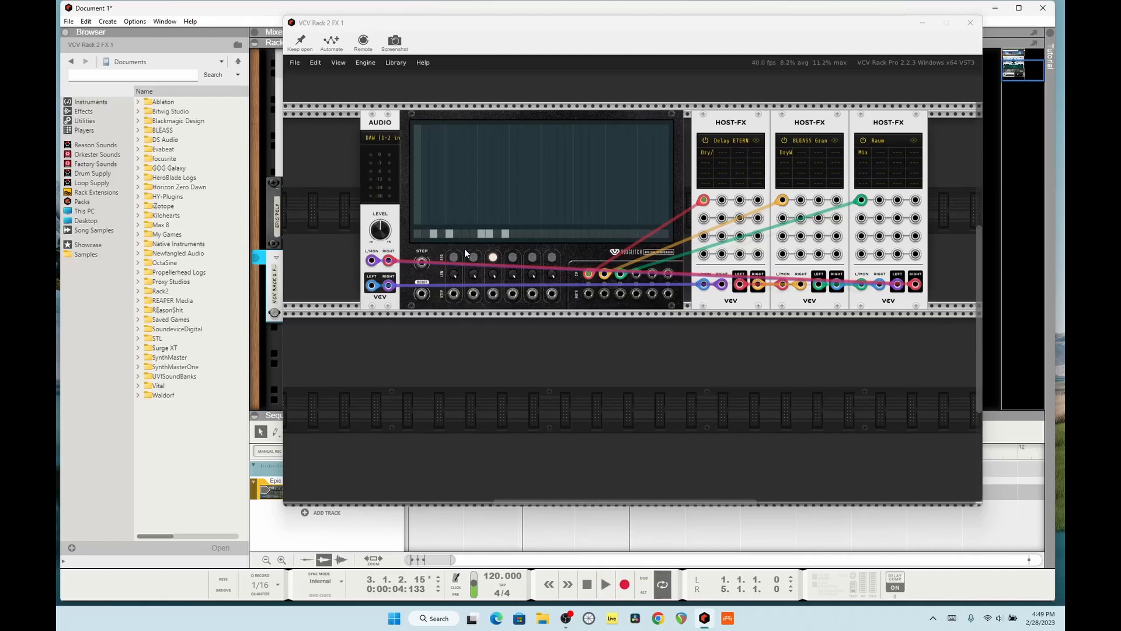
Select the first sequence, add an Impromptu CLKD clock below the Digital Sequencer, and patch its CLK 1 output to the sequencer's Step input.
click(453, 259)
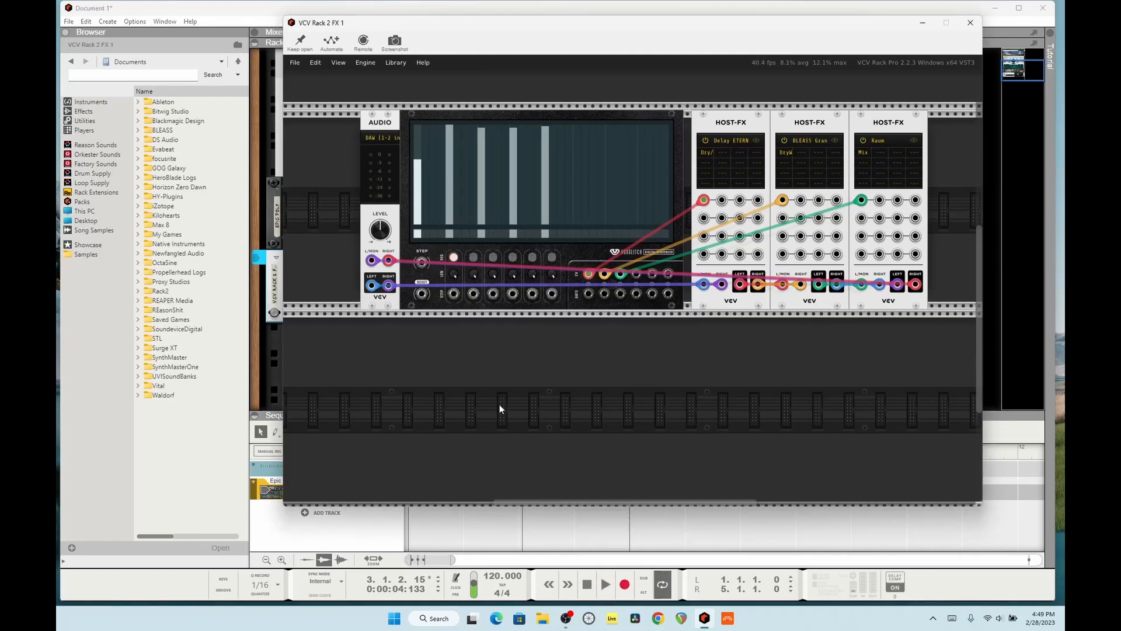
right_click(451, 377)
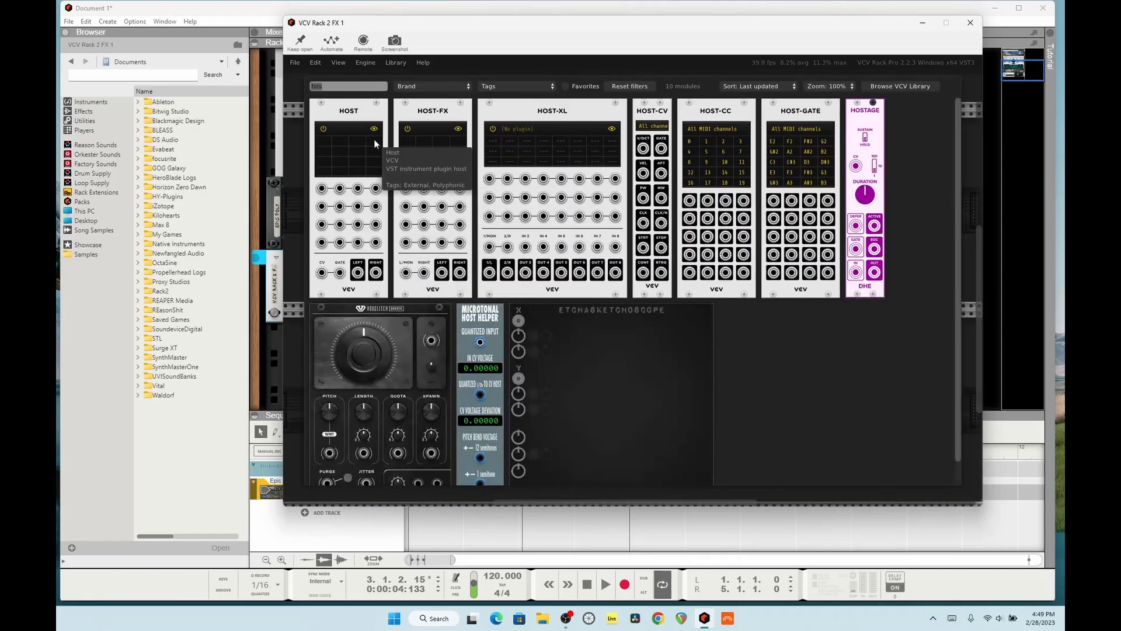
key(BackSpace)
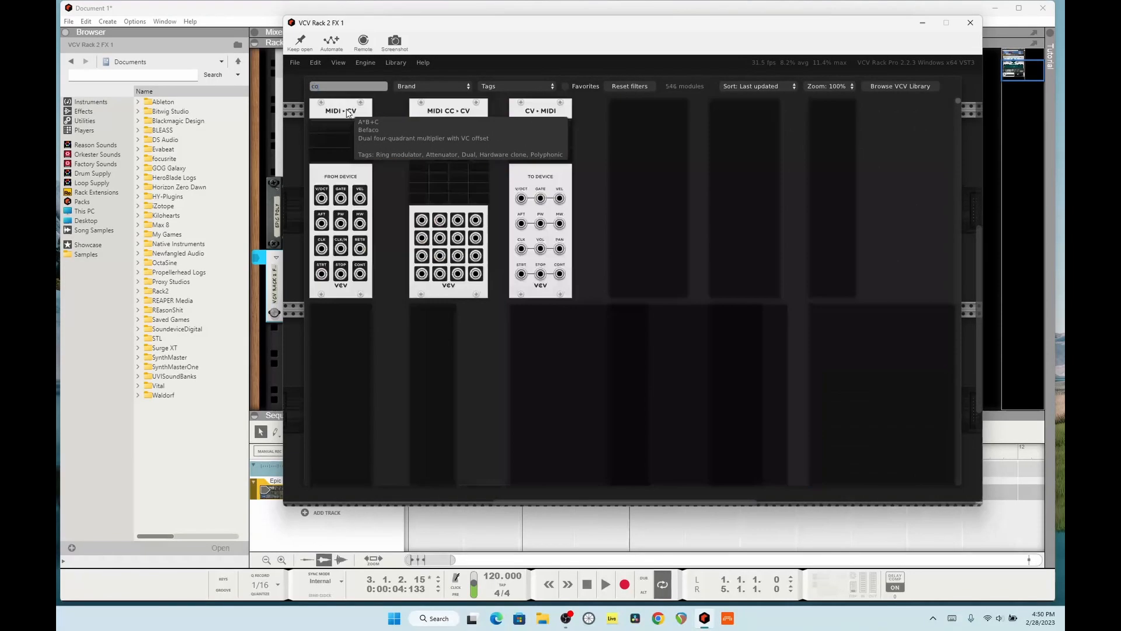
text(clock)
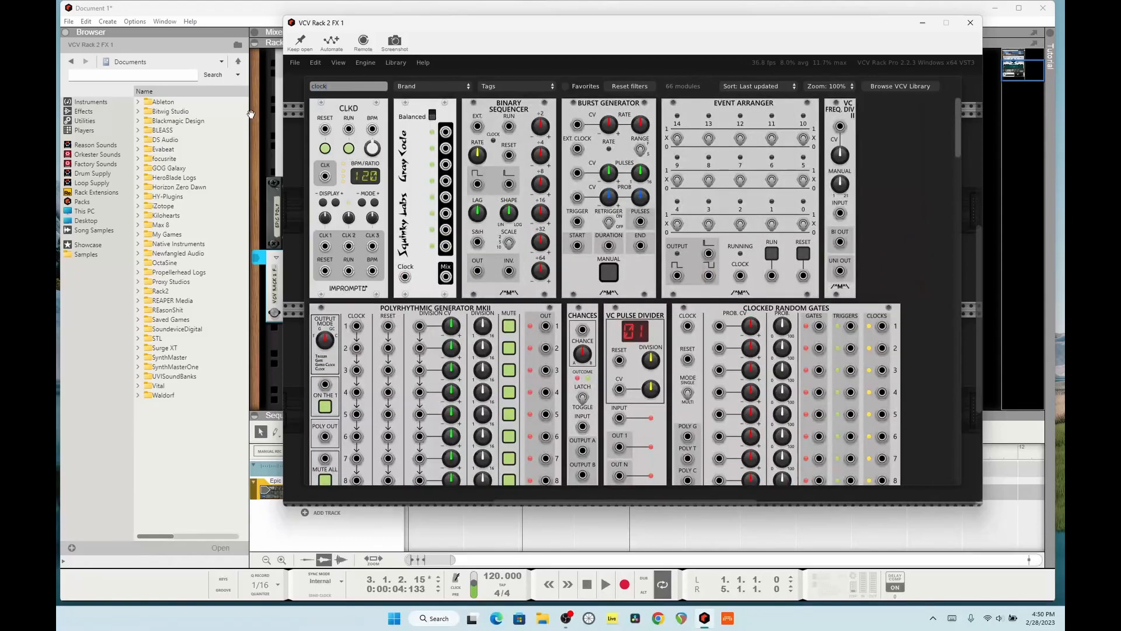
click(333, 111)
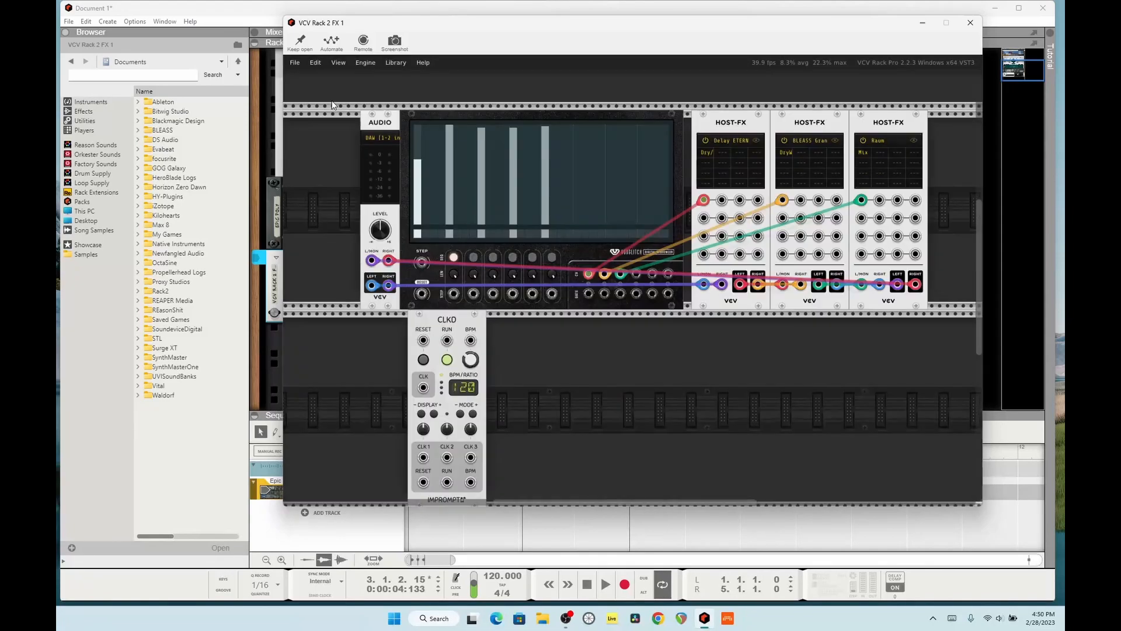
drag(424, 458, 422, 263)
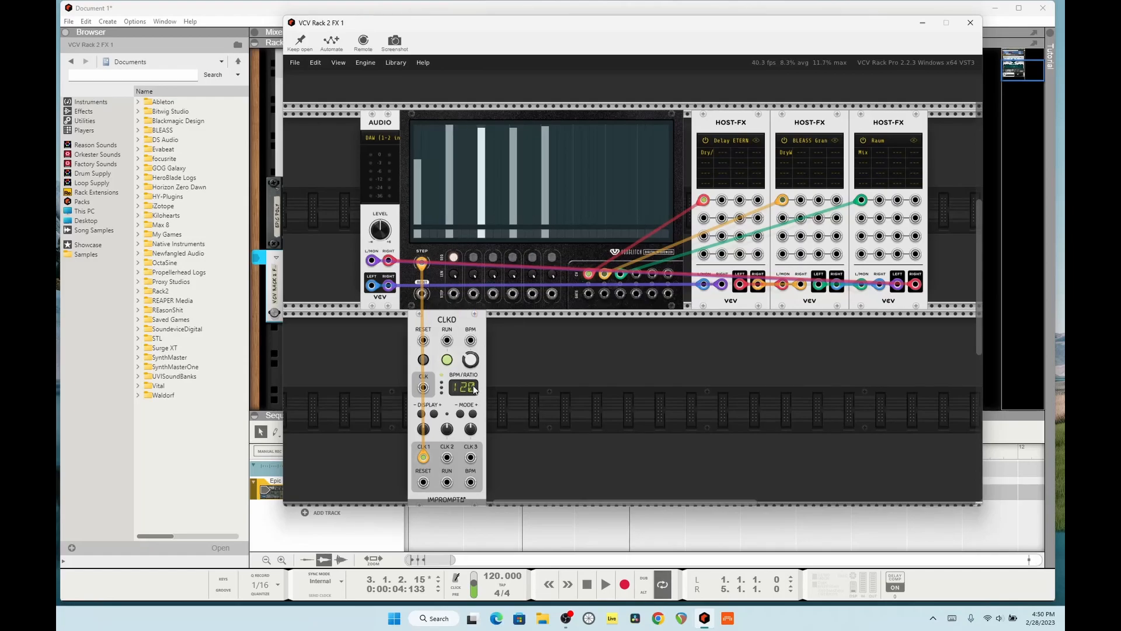
Start song playback to hear the clocked sequencer modulating the effects.
click(606, 584)
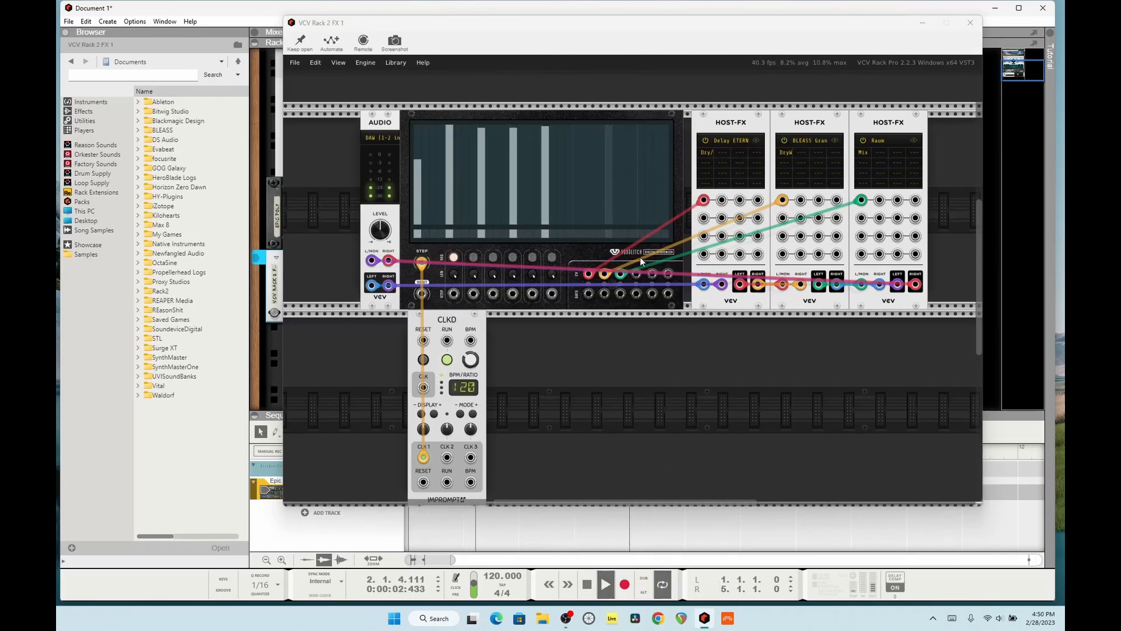
right_click(608, 195)
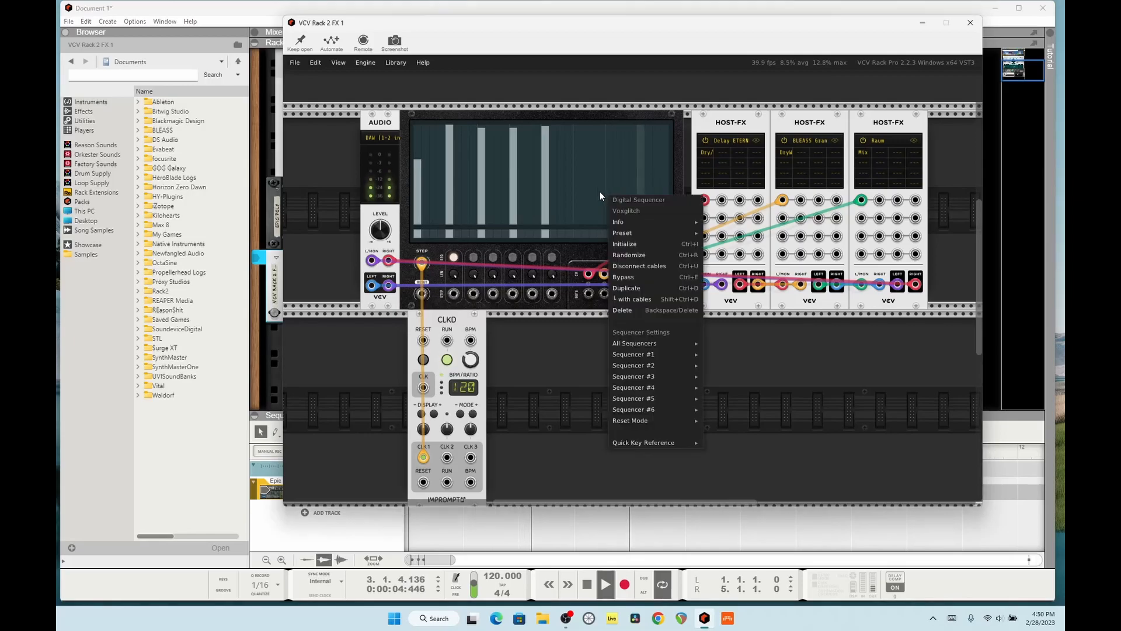
mouse_move(597, 232)
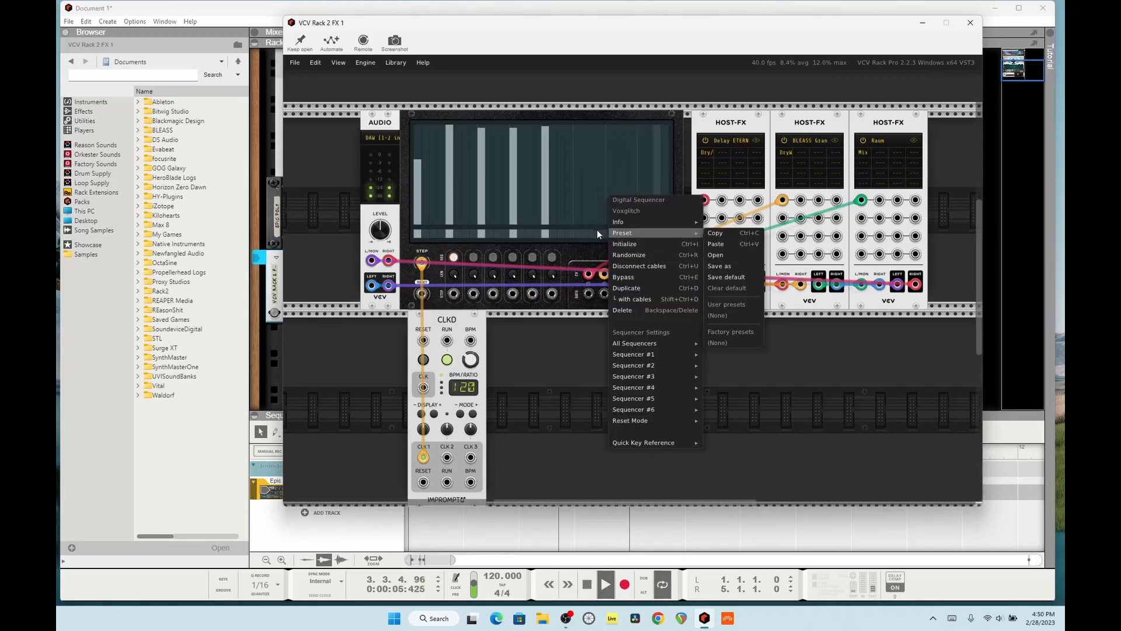
click(581, 200)
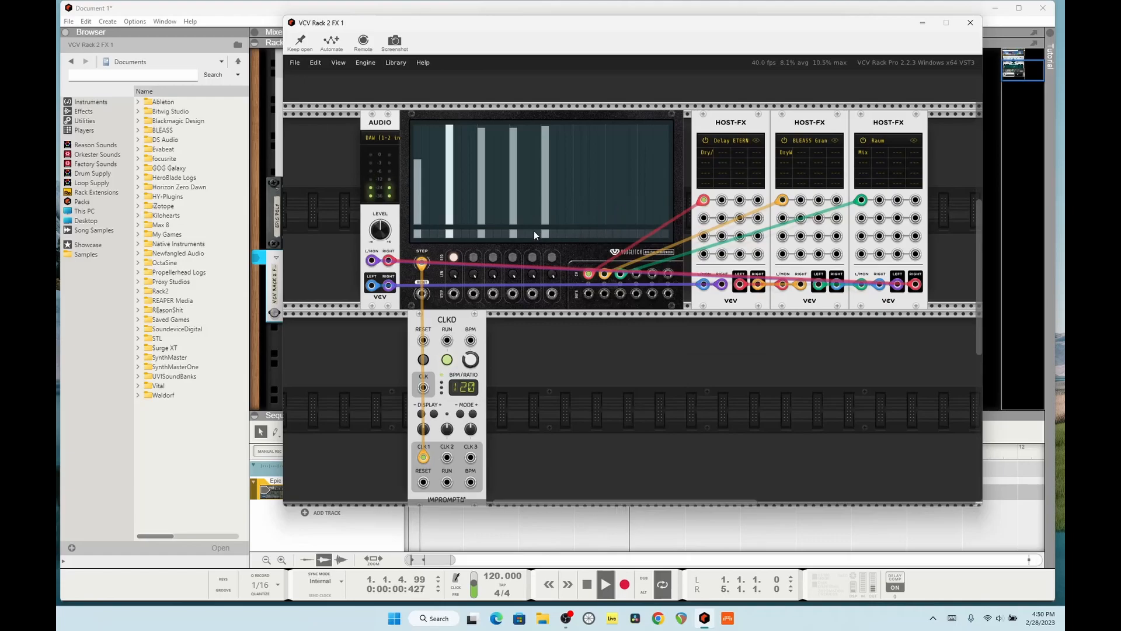
In the third sequence, raise the values of steps 3, 5, 9, 10, 12 and 13 to near the maximum of 10.
click(496, 258)
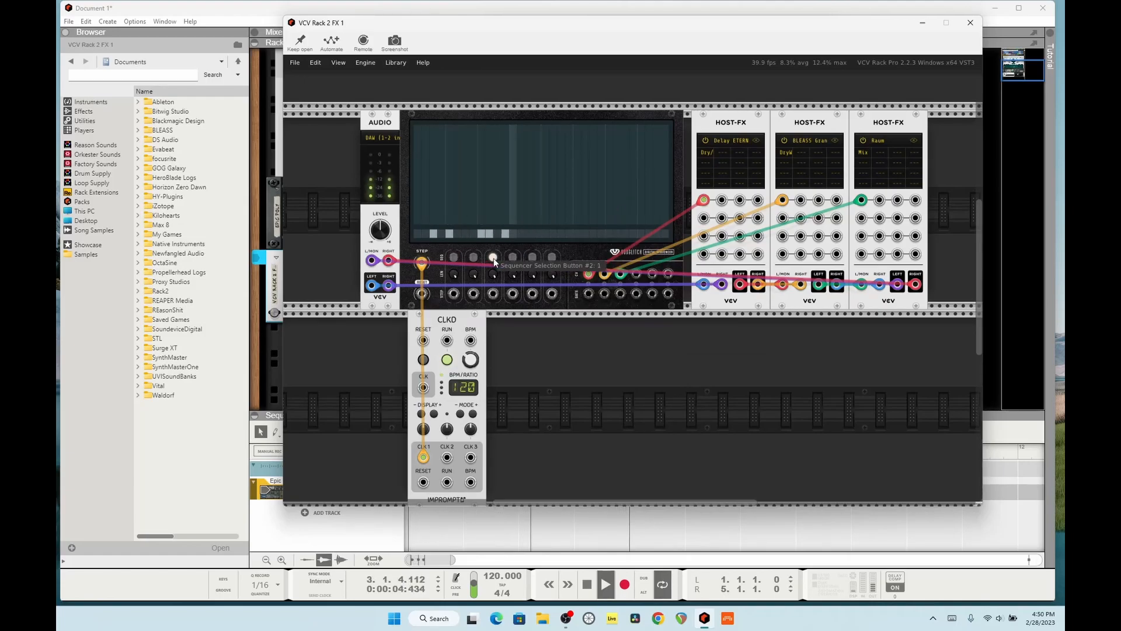
drag(485, 216, 488, 119)
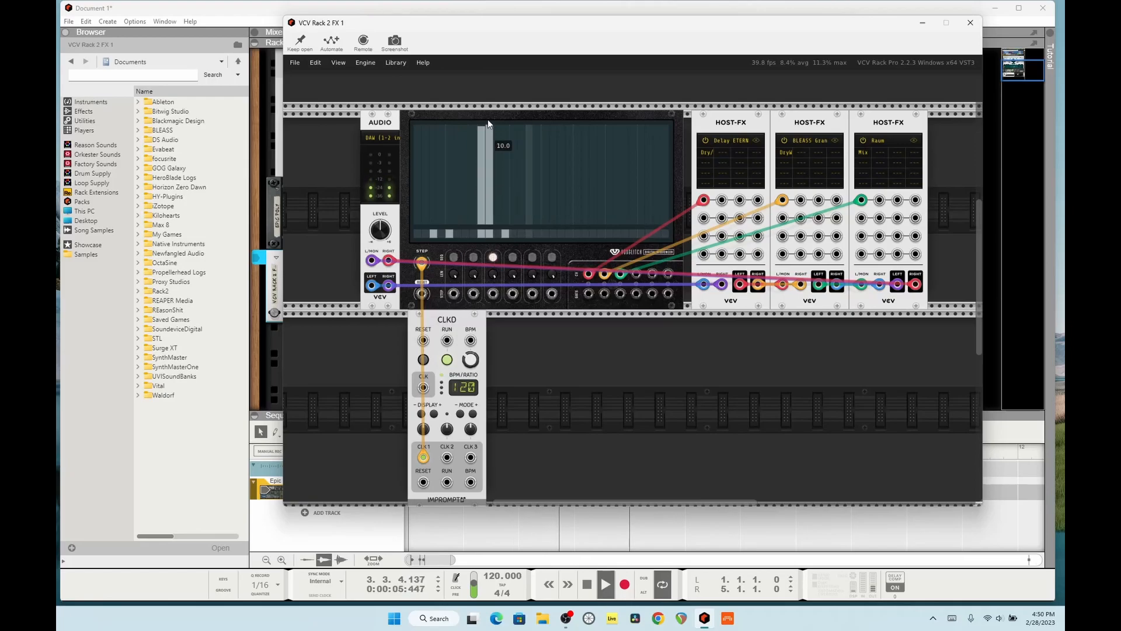
click(433, 126)
click(447, 127)
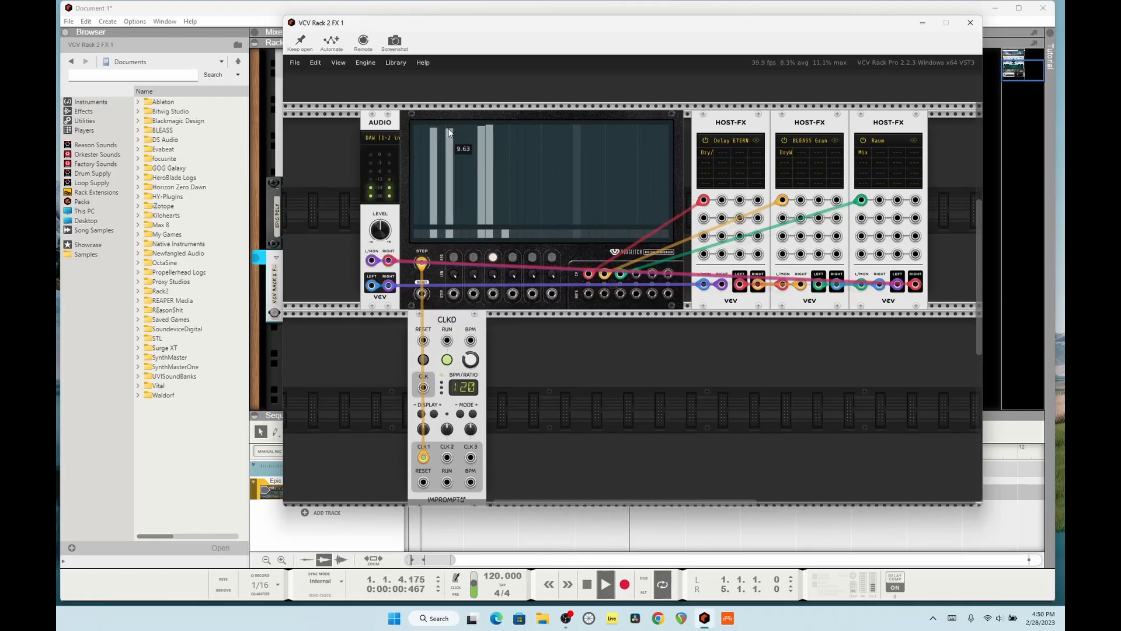
click(513, 126)
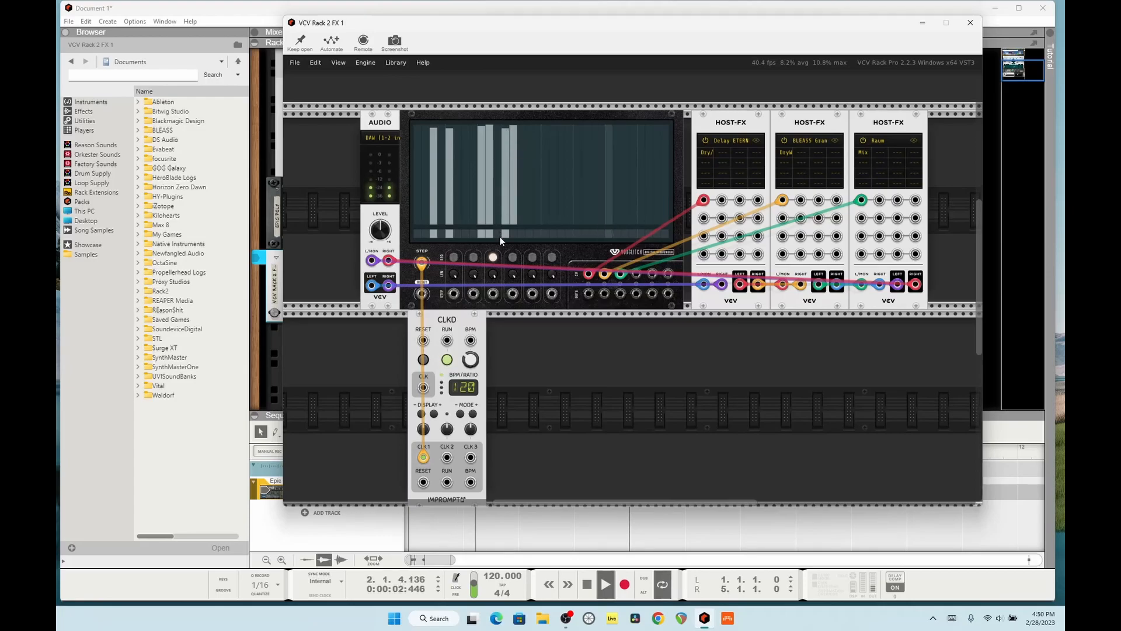
In the second sequence, draw varied step values in both halves and toggle several gates in the latter half.
click(473, 258)
mouse_move(474, 174)
mouse_down()
mouse_move(482, 141)
mouse_move(457, 179)
mouse_up()
mouse_move(543, 185)
mouse_down()
mouse_move(609, 170)
mouse_move(651, 211)
mouse_up()
click(585, 234)
click(587, 234)
drag(545, 234, 553, 234)
click(601, 234)
drag(632, 234, 640, 233)
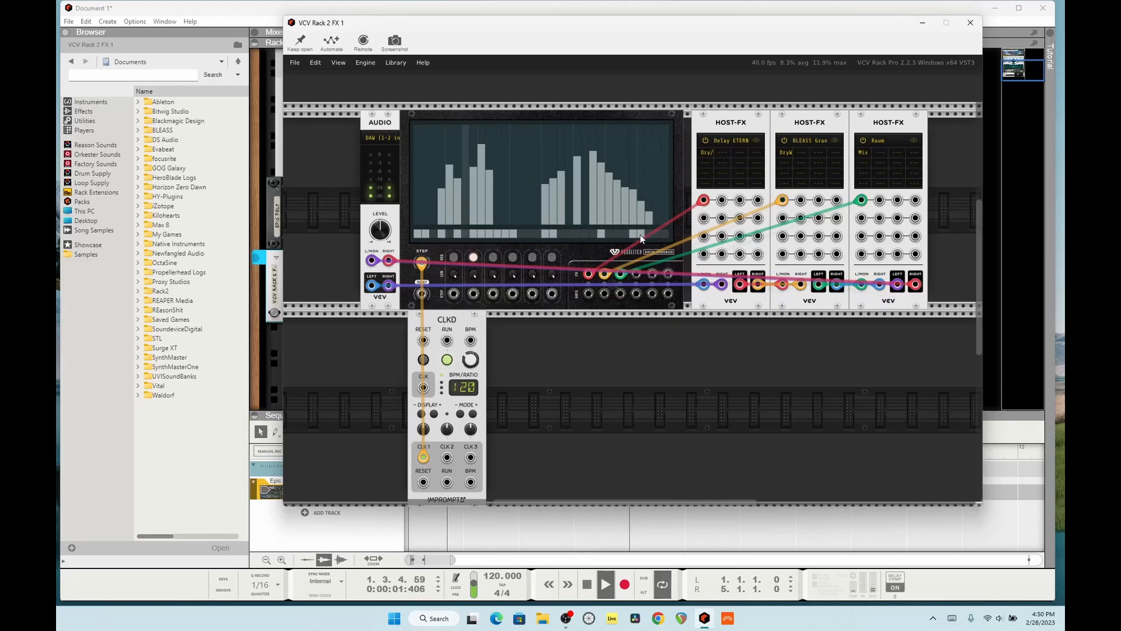
Redraw the third sequence with varied step values in its first half, add bars across its second half, and stop playback.
click(494, 258)
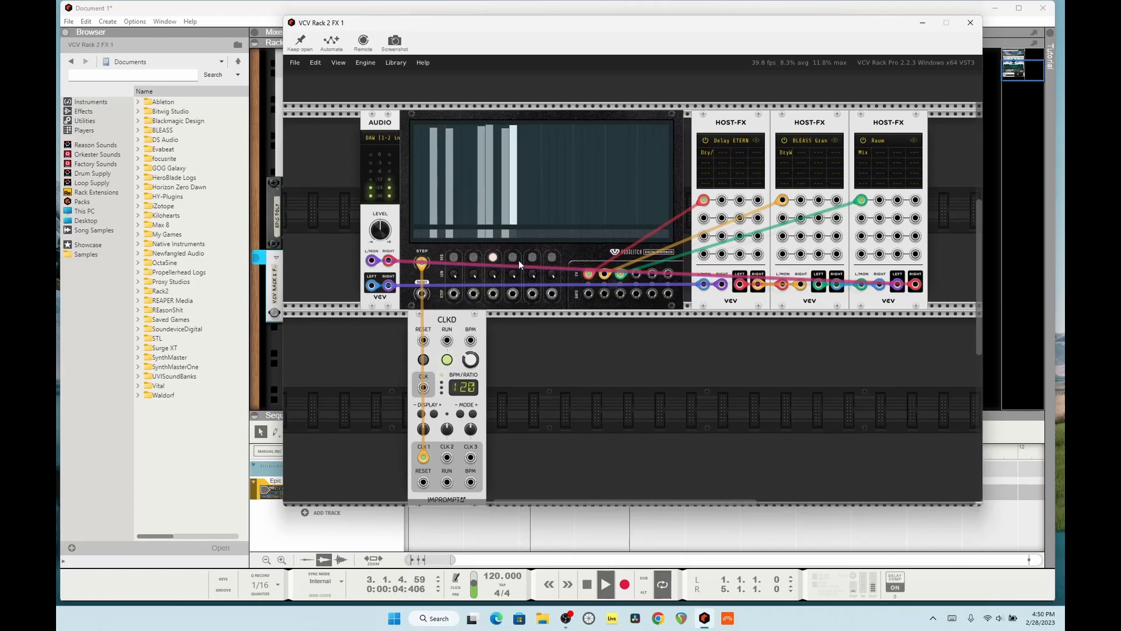
click(479, 189)
drag(479, 189, 426, 156)
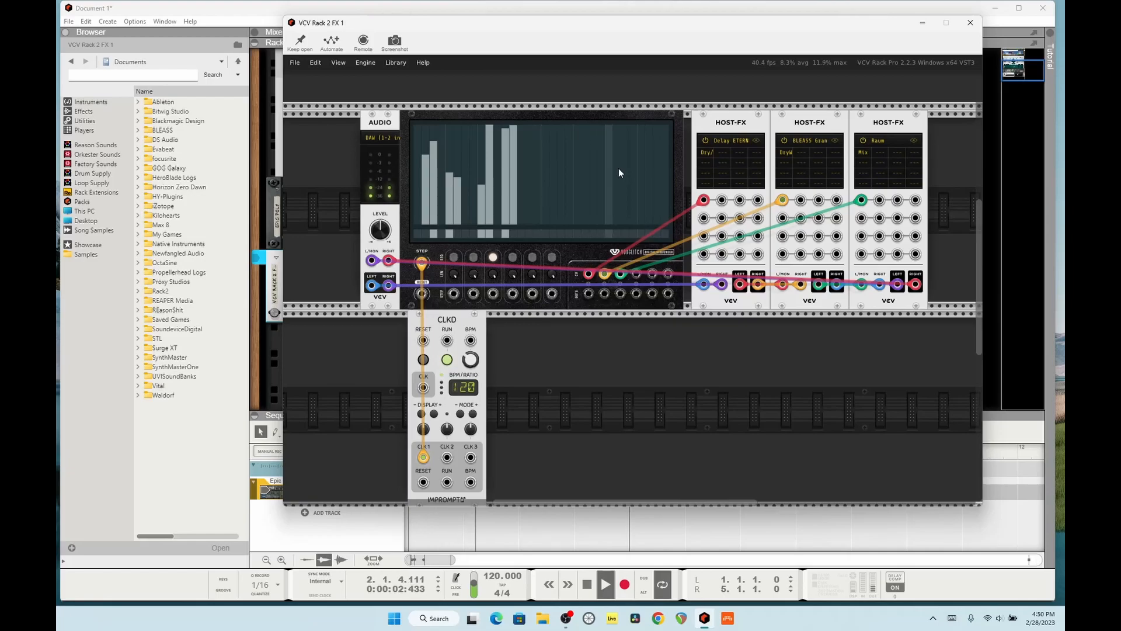
mouse_move(600, 201)
mouse_down()
mouse_move(564, 190)
mouse_move(627, 153)
mouse_move(668, 233)
mouse_up()
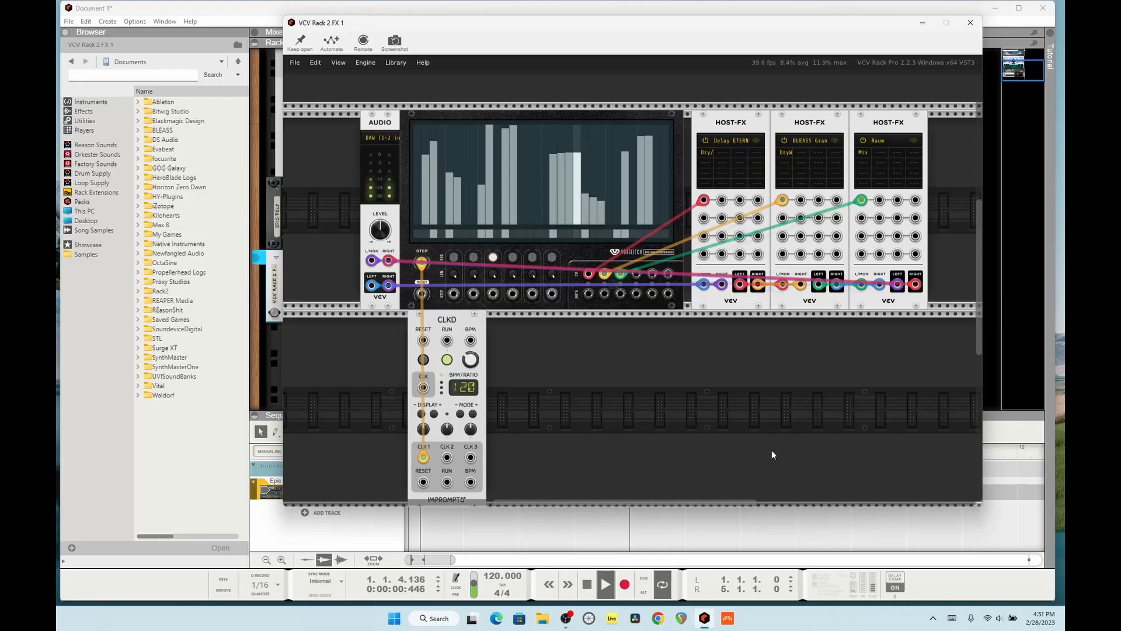
click(587, 587)
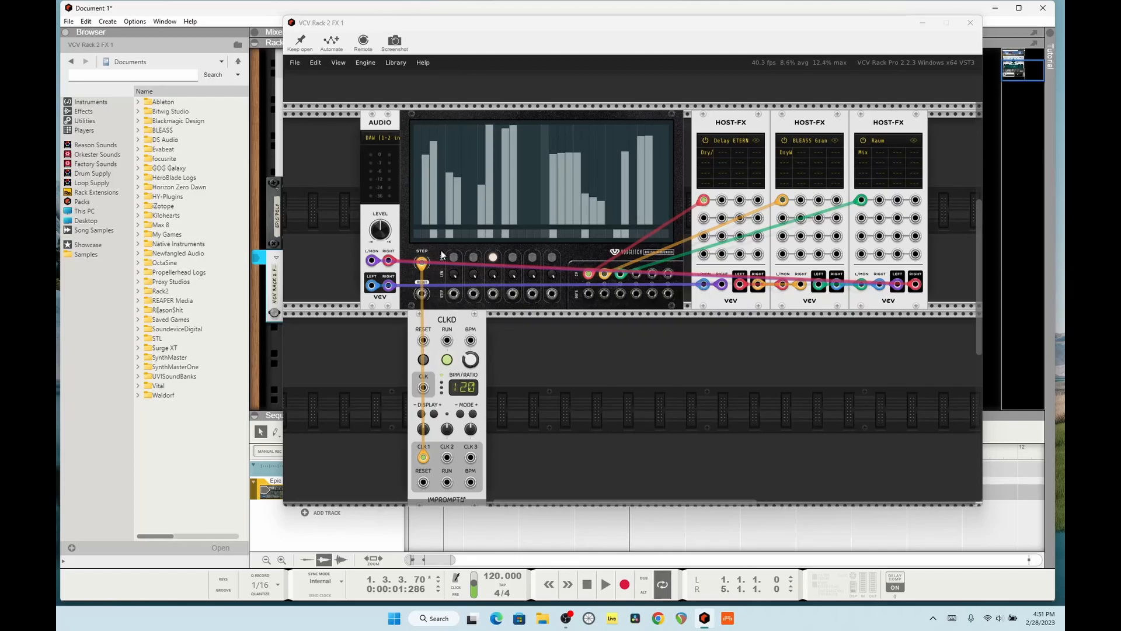
Review the second and first sequences and play the song to listen to their modulation.
click(472, 258)
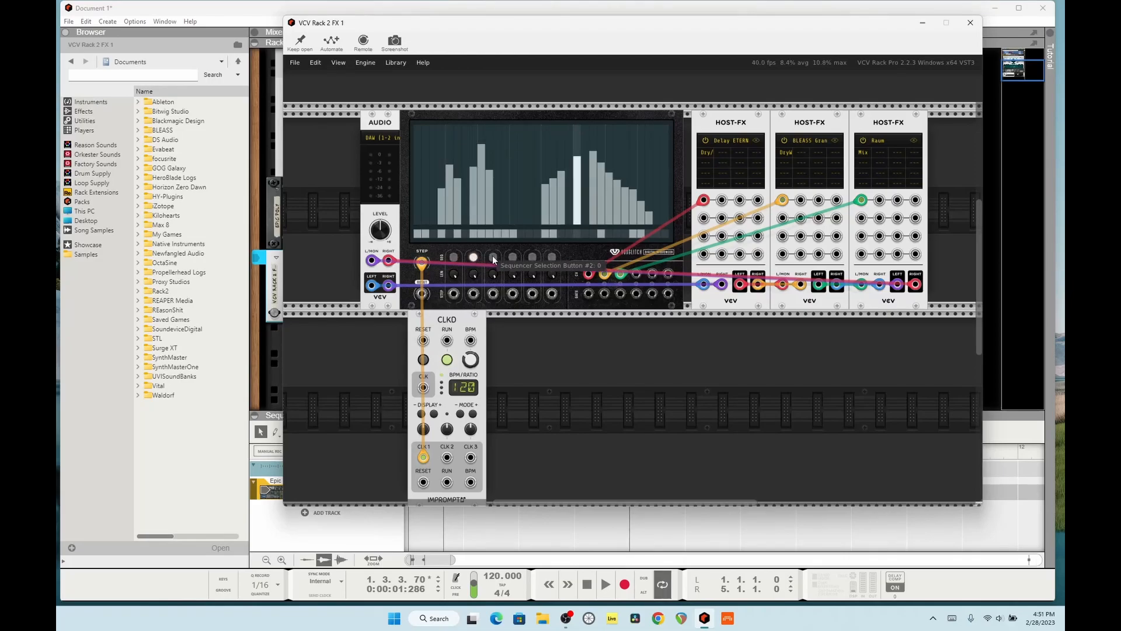
click(454, 257)
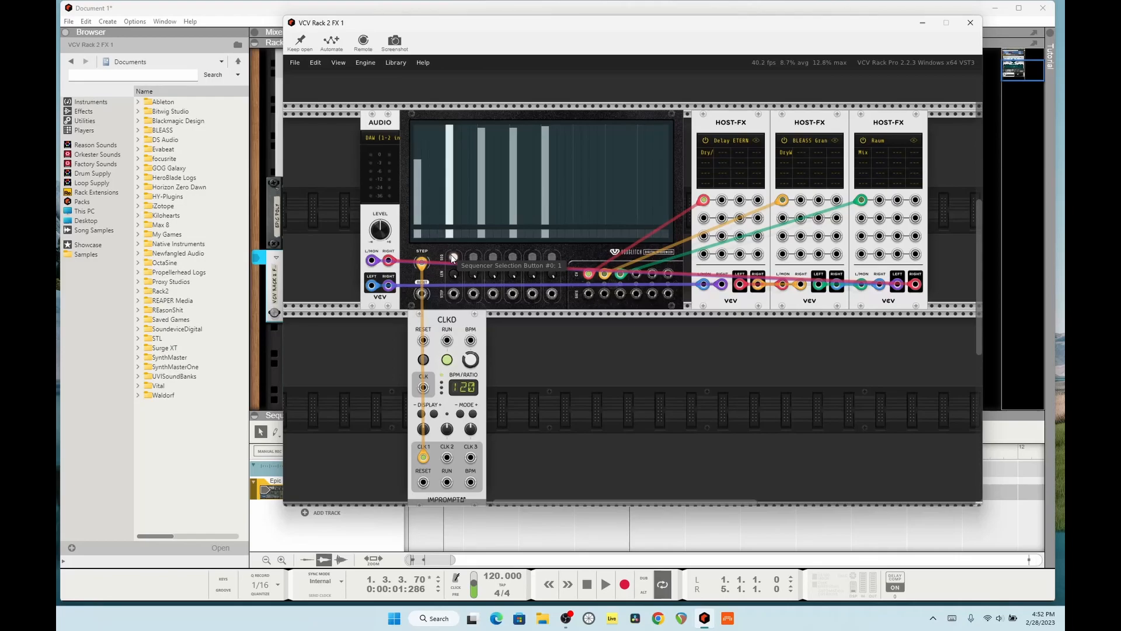
click(605, 583)
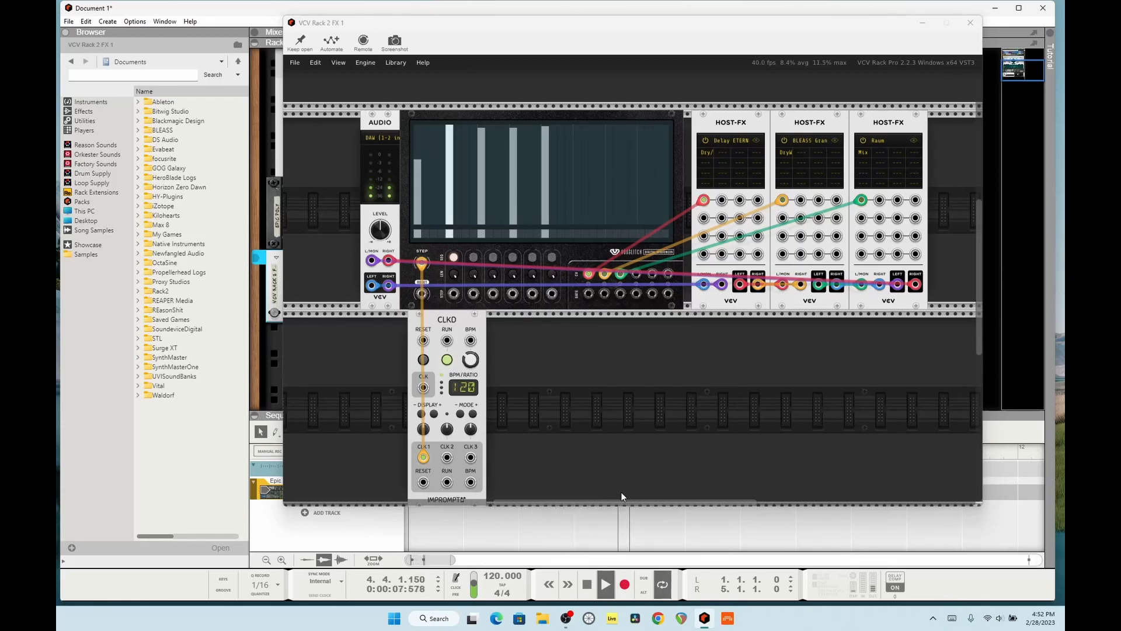
Search the module library for "rand" and add the Rand Route module below the Digital Sequencer.
right_click(601, 361)
text(rand)
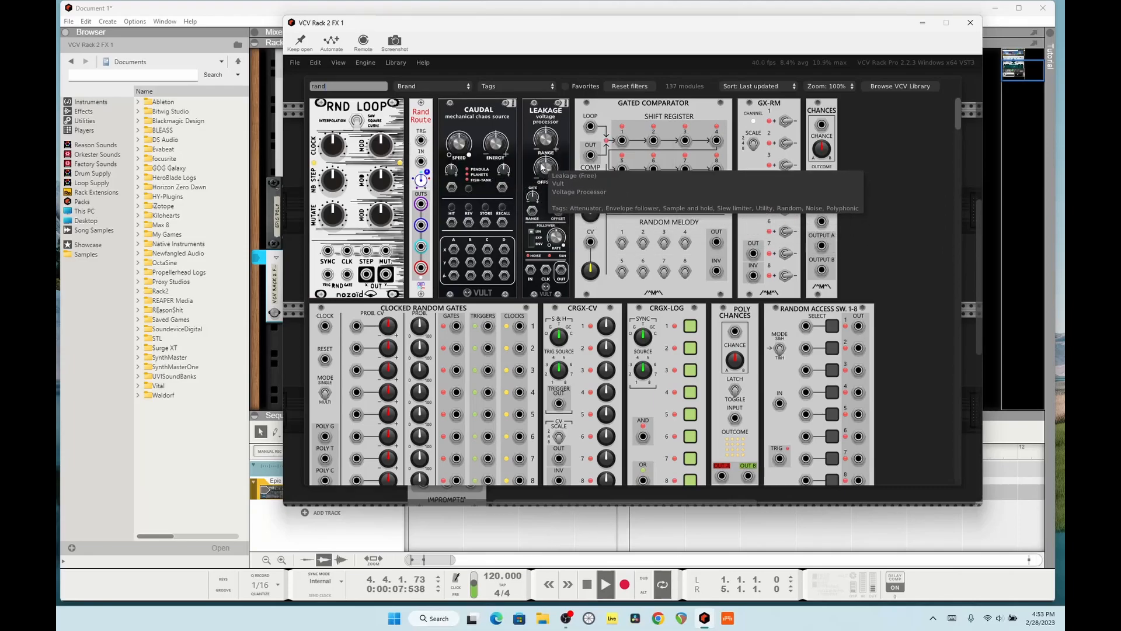
click(426, 117)
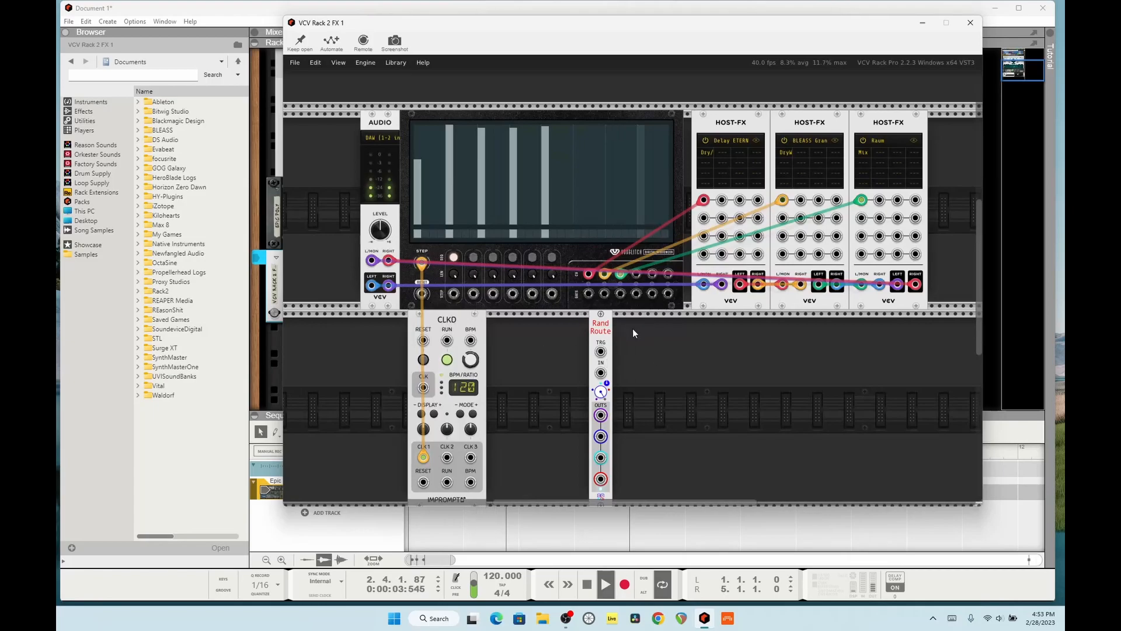
Patch CLKD's CLK 2 output to Rand Route's In, and Rand Route's blue output to the Digital Sequencer's Reset input.
scroll(608, 265, down, 2)
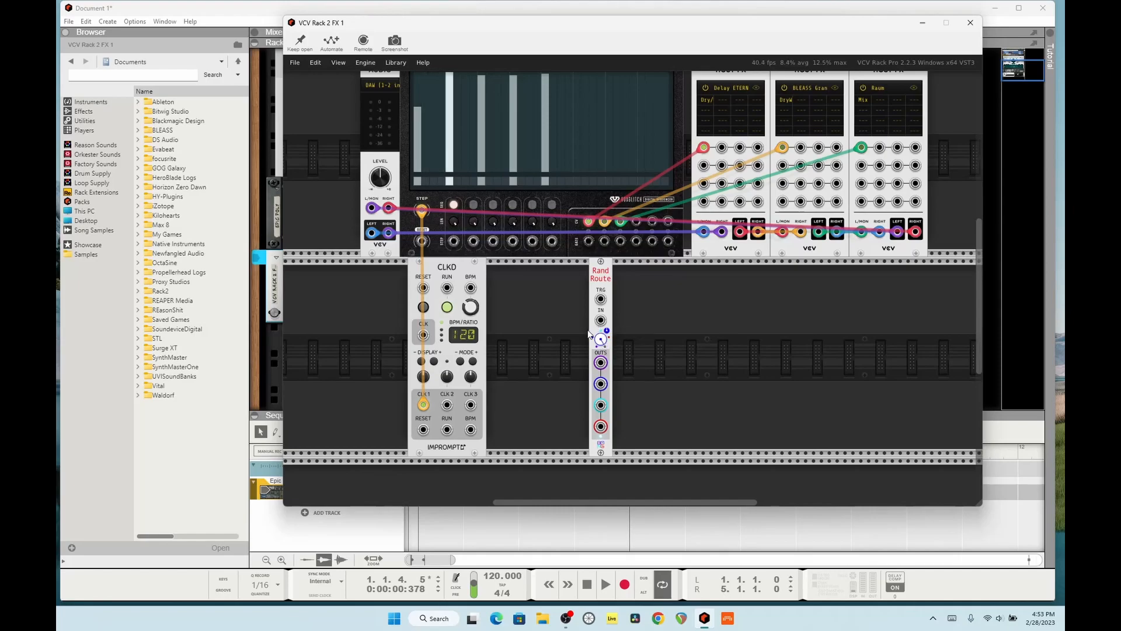
mouse_move(607, 331)
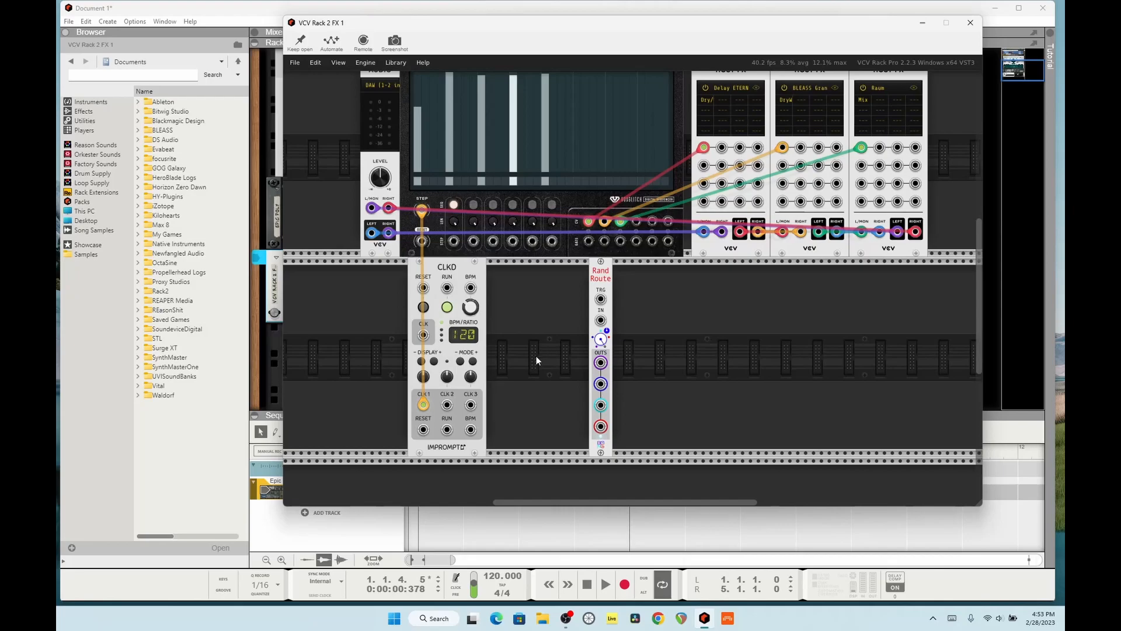
drag(448, 404, 601, 320)
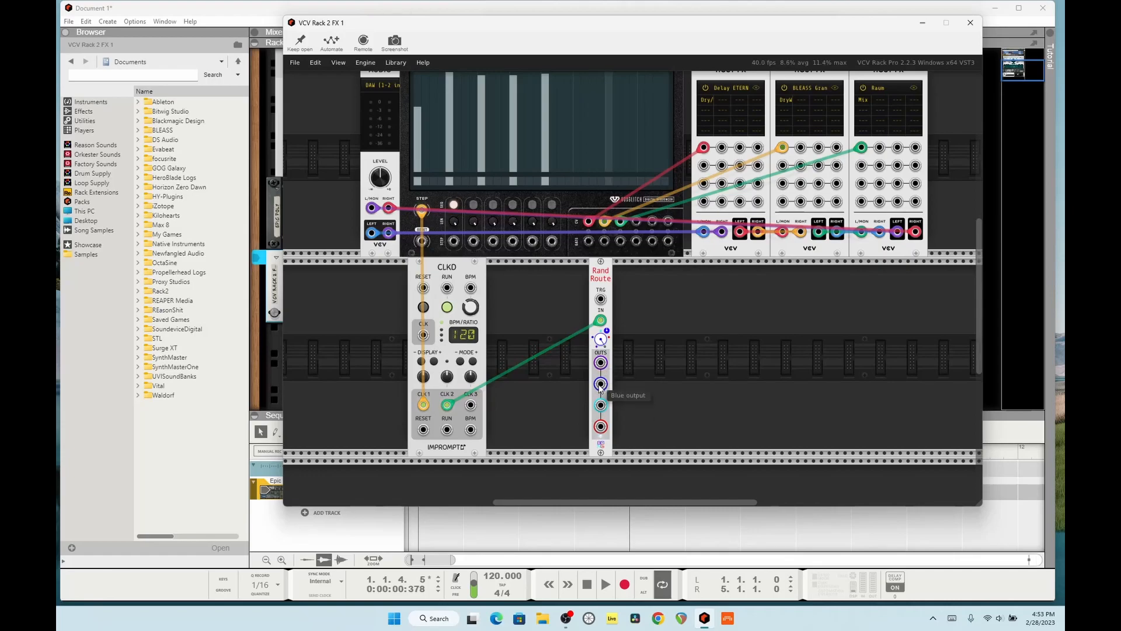
drag(601, 384, 426, 242)
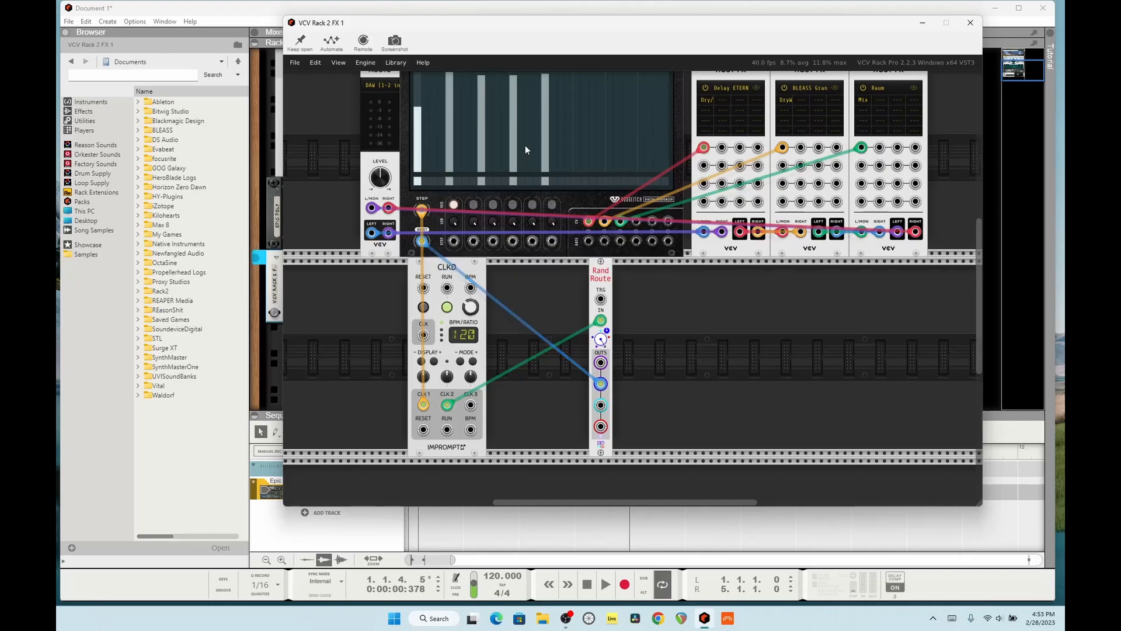
Play the song to hear the randomly routed sequencer resets, and stop it.
scroll(522, 163, up, 3)
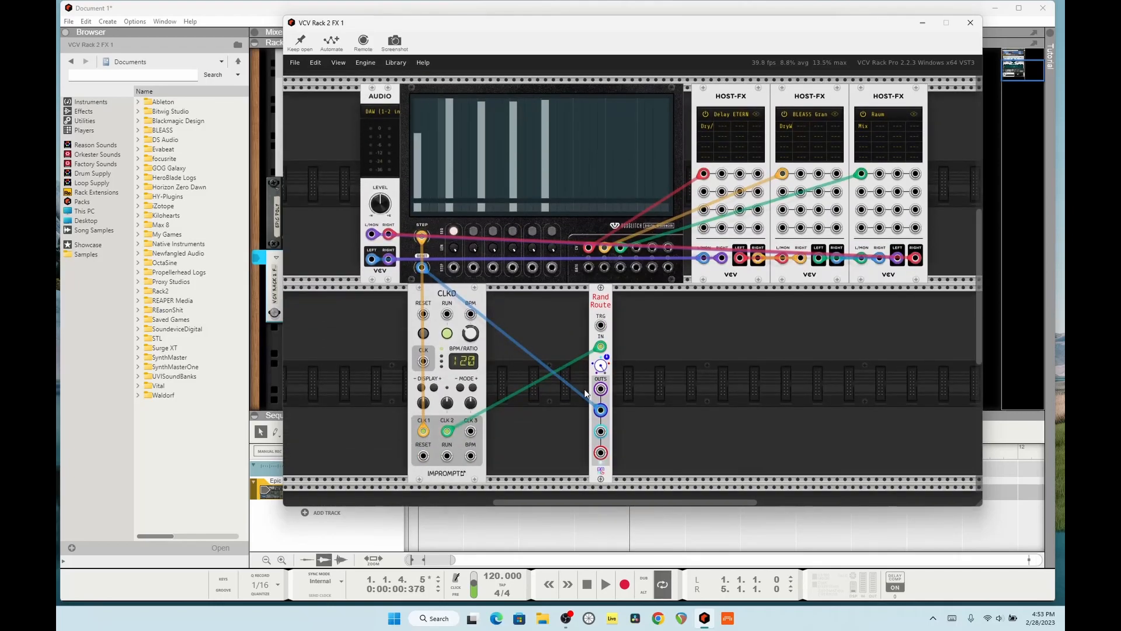
click(605, 584)
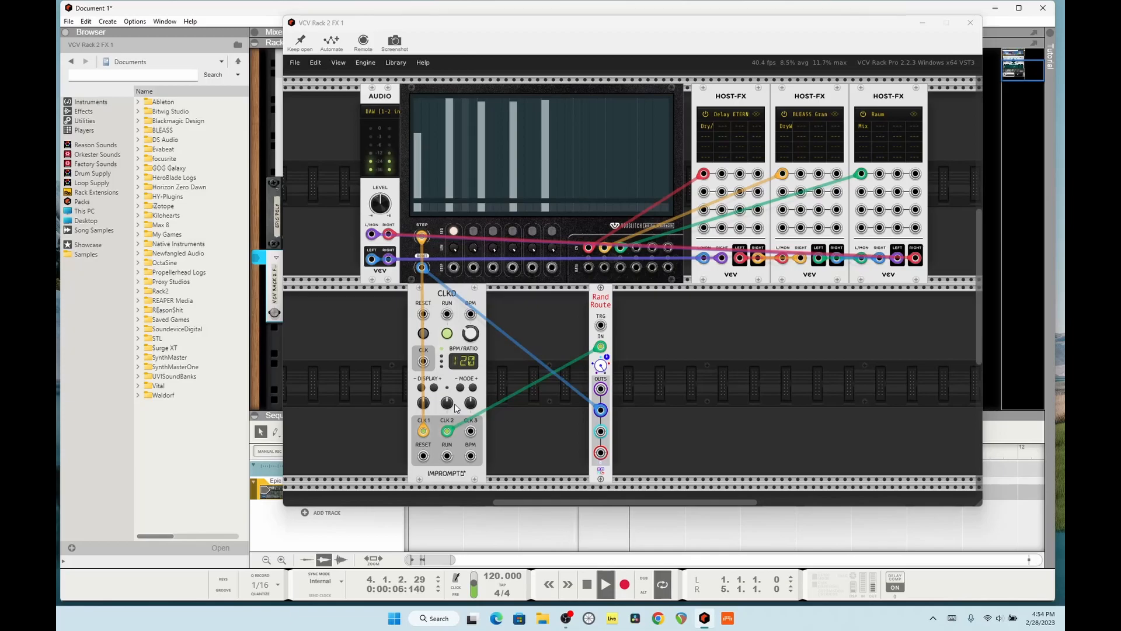
mouse_move(450, 407)
key(space)
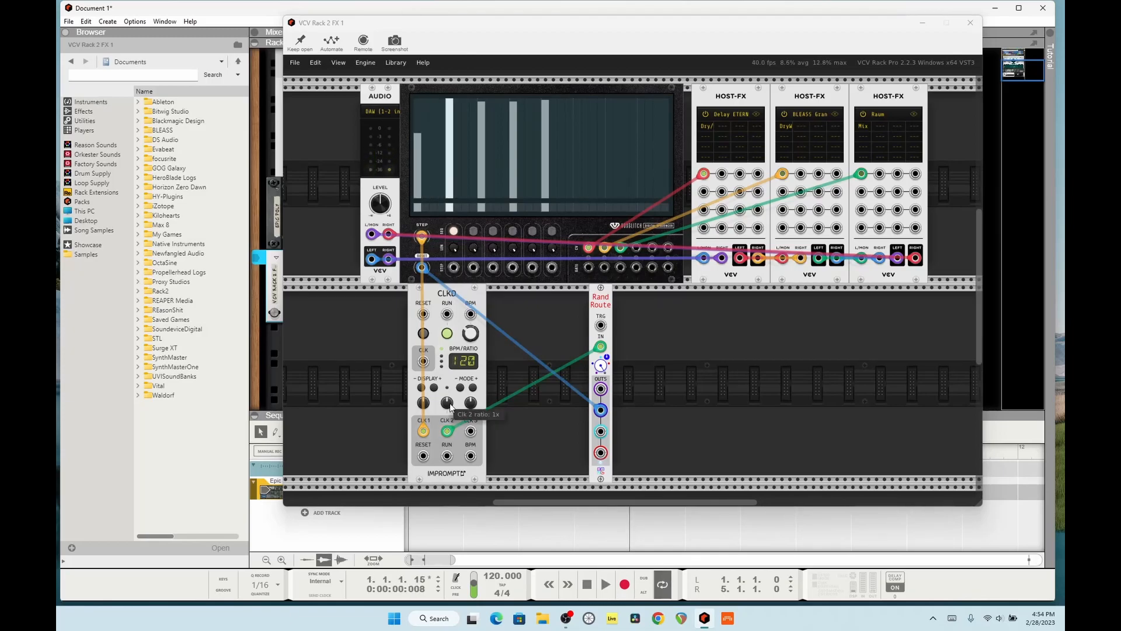
Set CLKD's Clk 2 ratio to /3 and play the song to hear the slower random resets.
click(450, 407)
drag(450, 407, 451, 418)
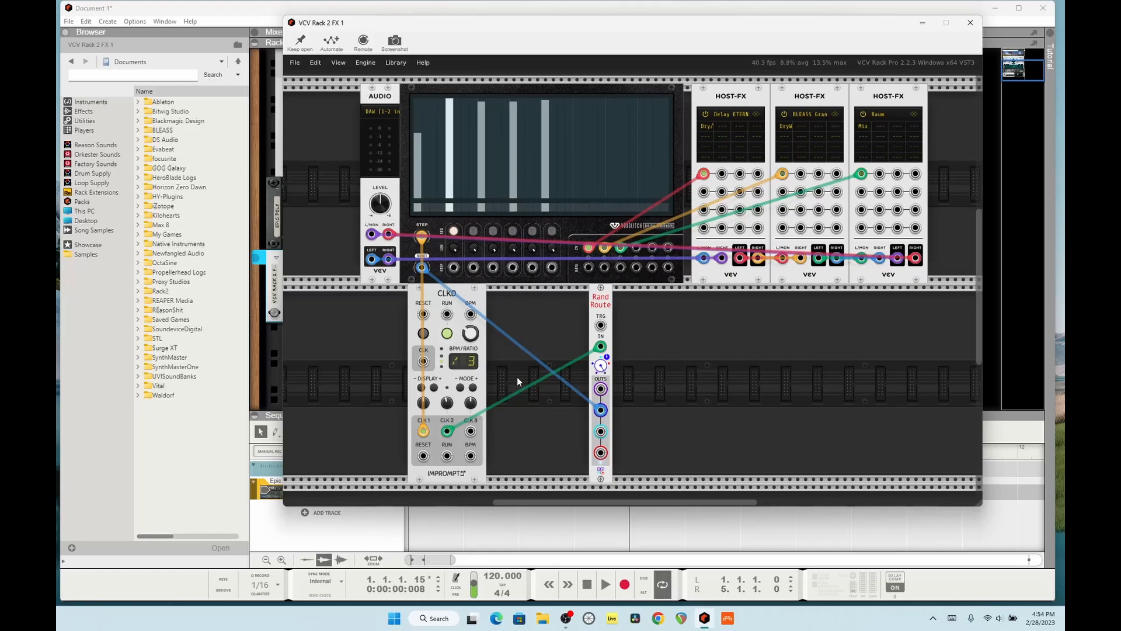
key(space)
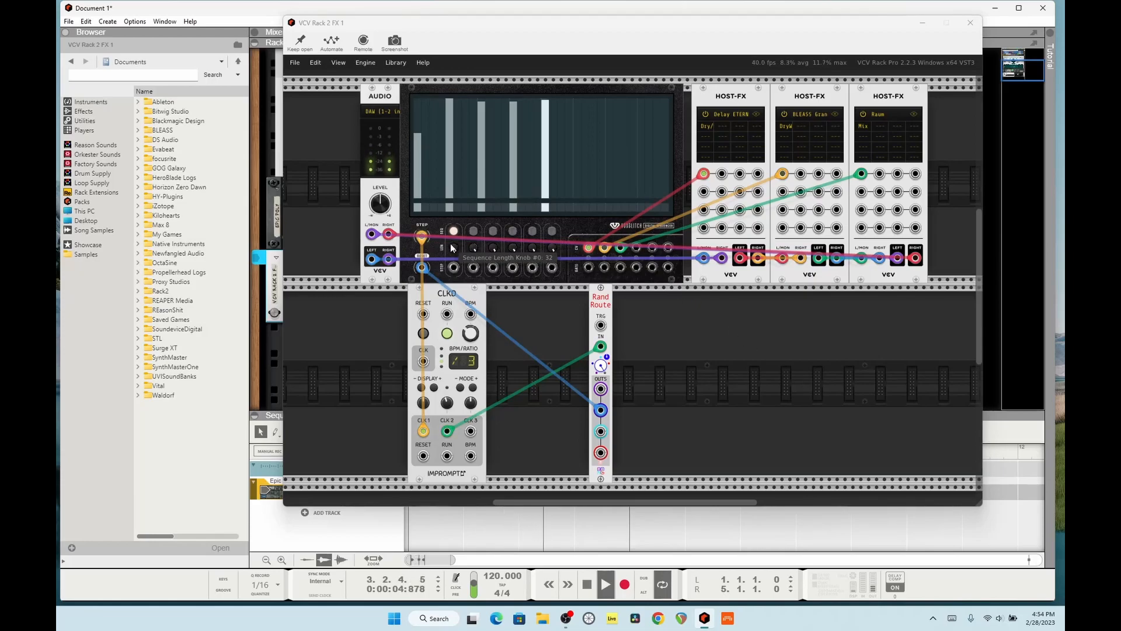
Enable all the gates of the Digital Sequencer's third sequence and draw a tall value on an empty middle step.
click(494, 234)
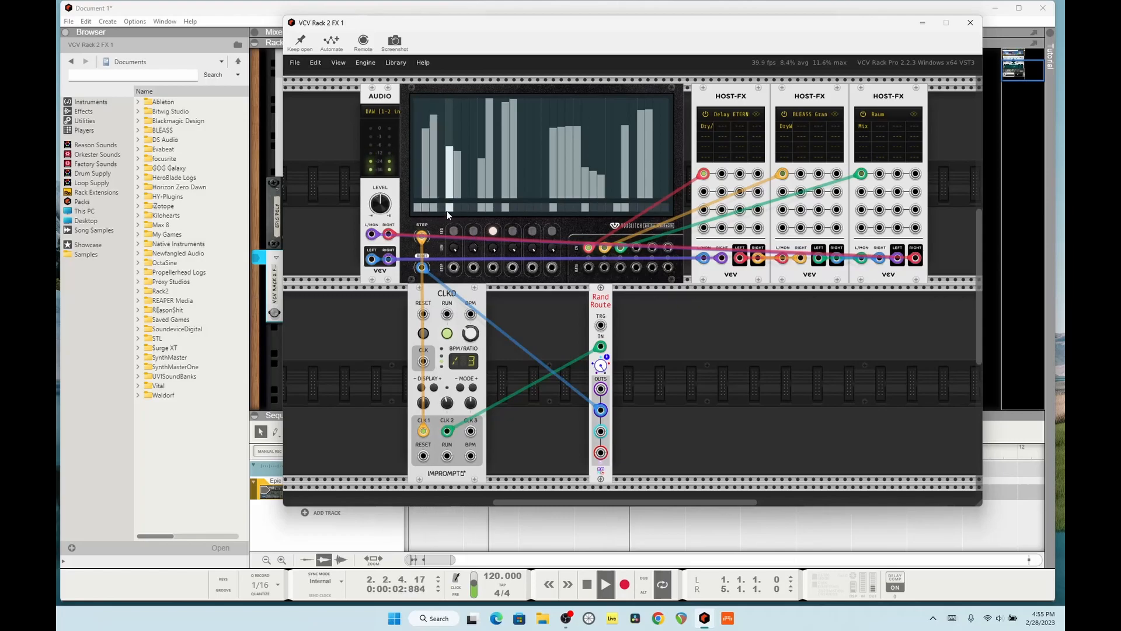
drag(461, 211, 668, 212)
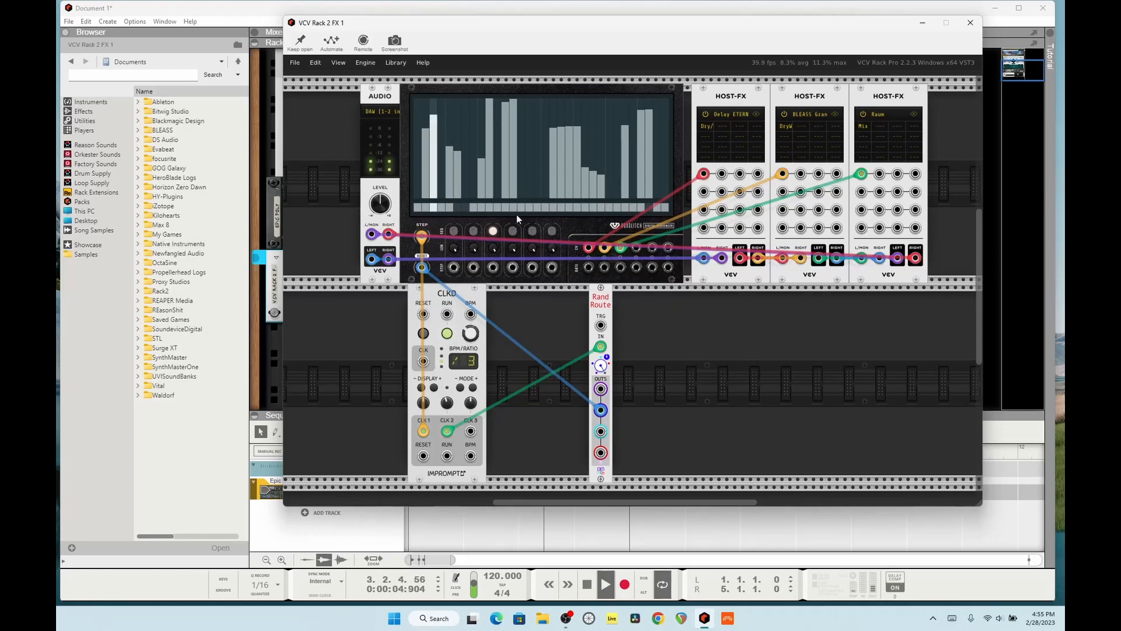
click(532, 124)
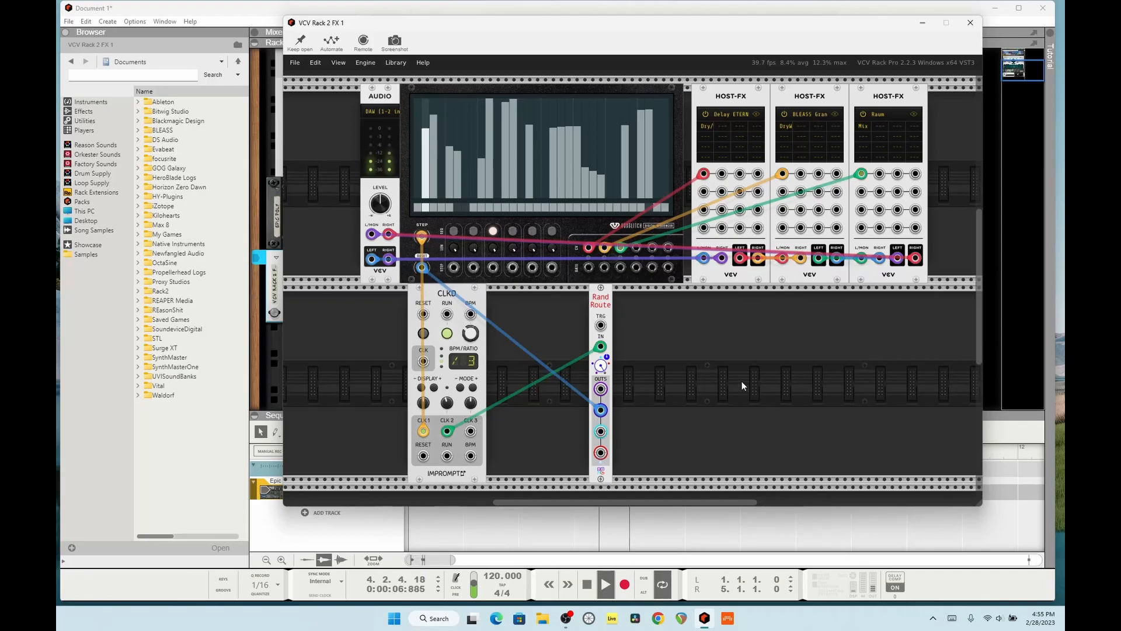
Audition Thor patches during playback, stepping from Gangsta Lead 3 through I Am Thor, Percutron [Run] and Smooth Wobbler to Stretching Metal.
drag(577, 29, 608, 83)
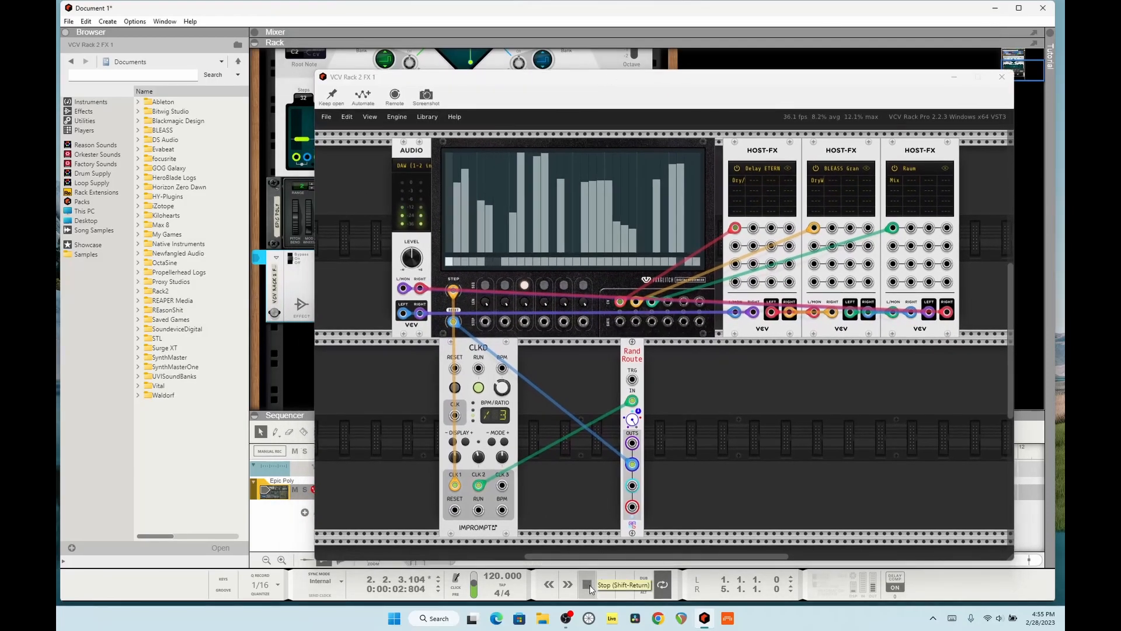
drag(489, 83, 535, 342)
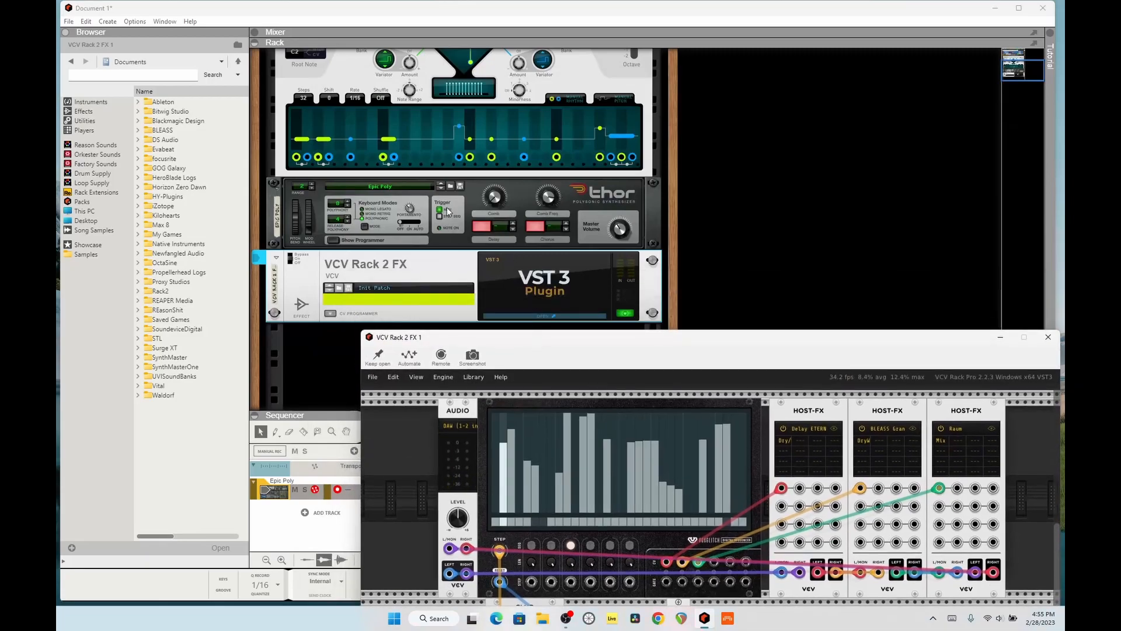
click(440, 188)
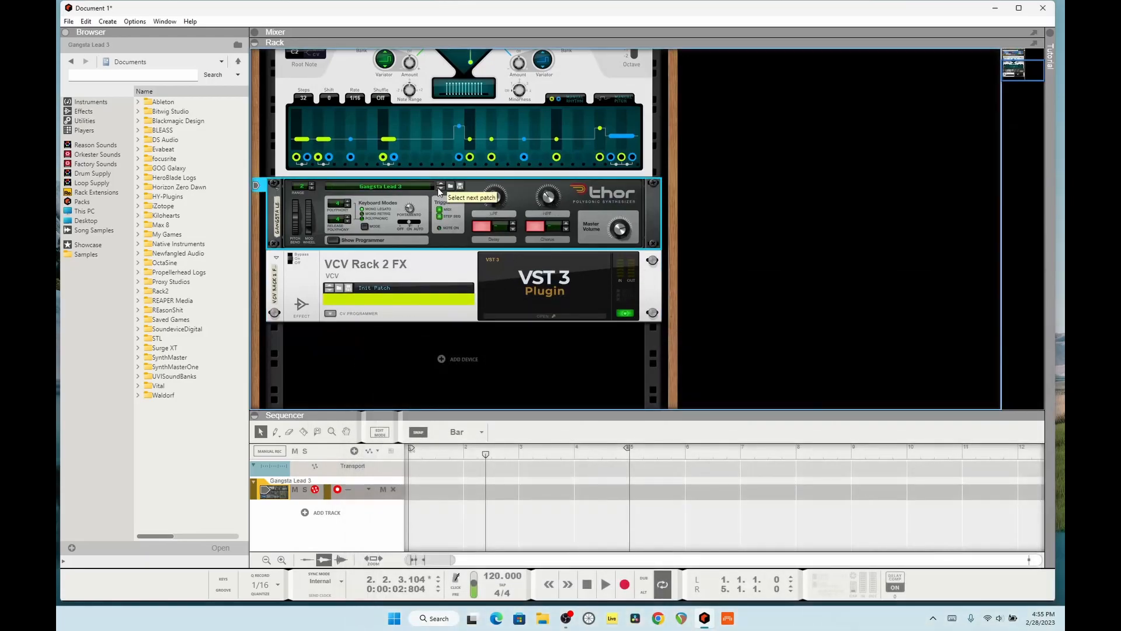
key(space)
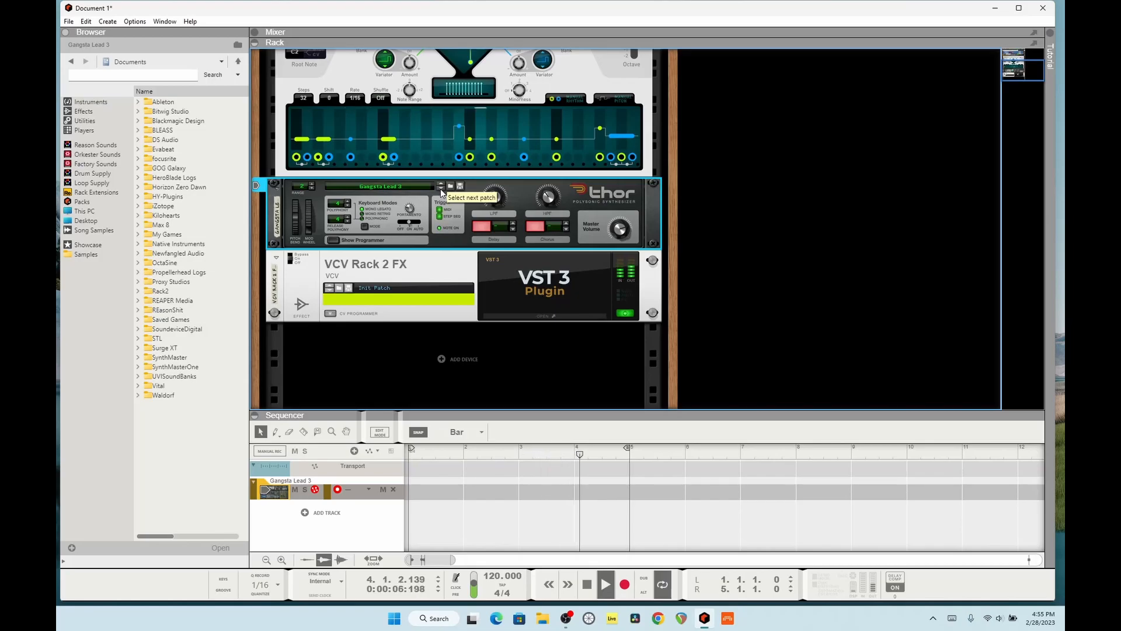
click(441, 188)
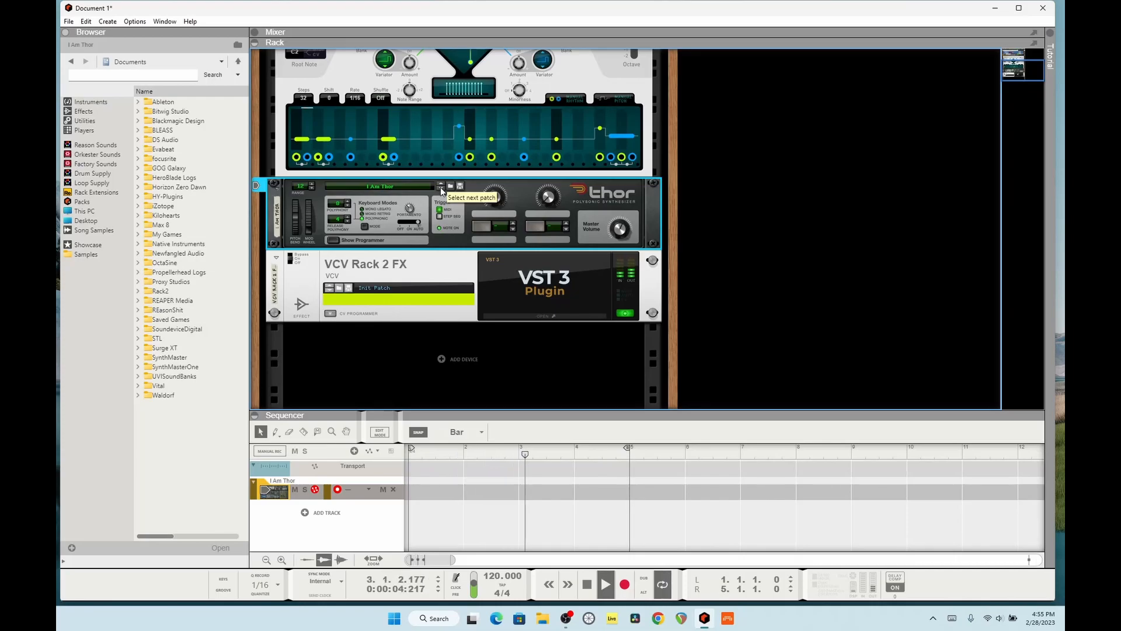
click(442, 189)
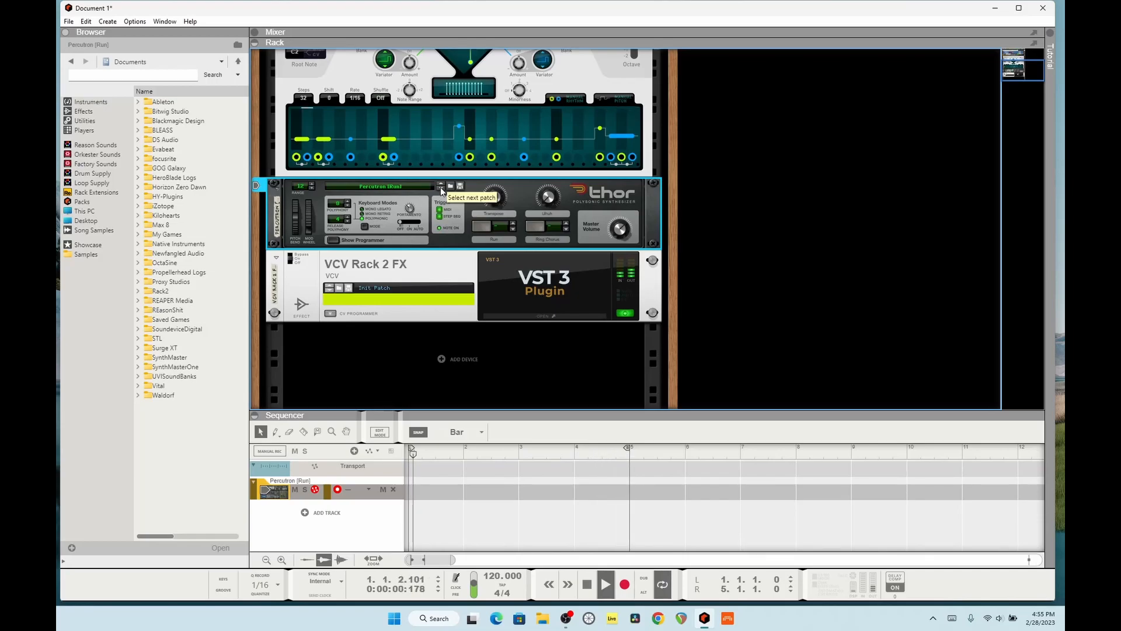
click(441, 189)
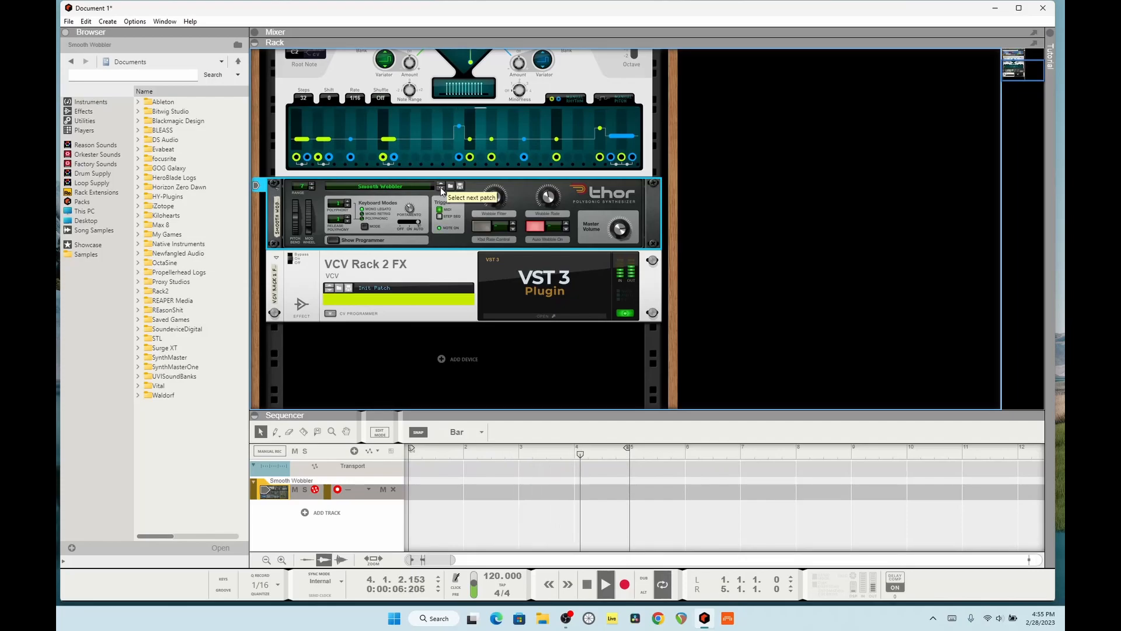
click(441, 191)
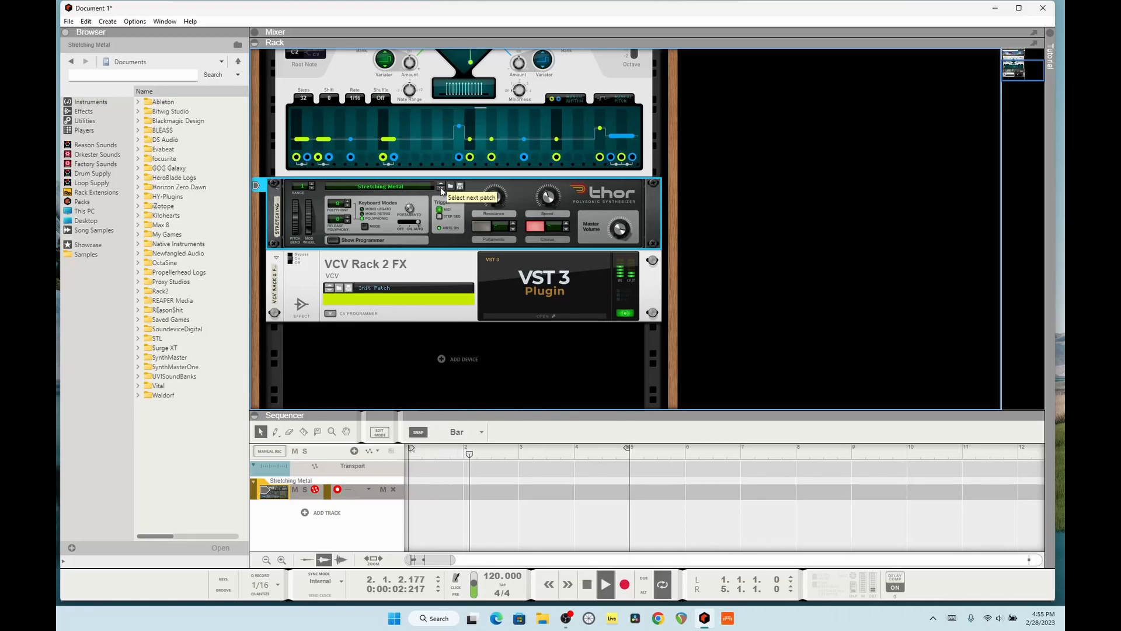
Bring the VCV Rack 2 FX window back and open the BLEASS Granulizer editor from the middle Host-FX module.
click(539, 311)
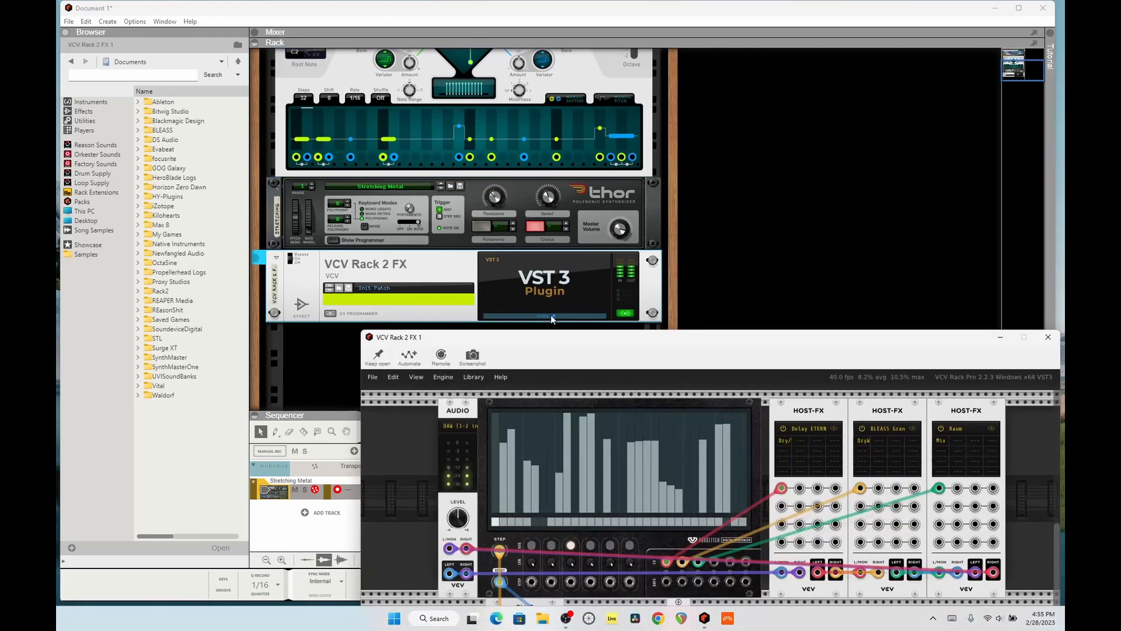
drag(589, 339, 478, 59)
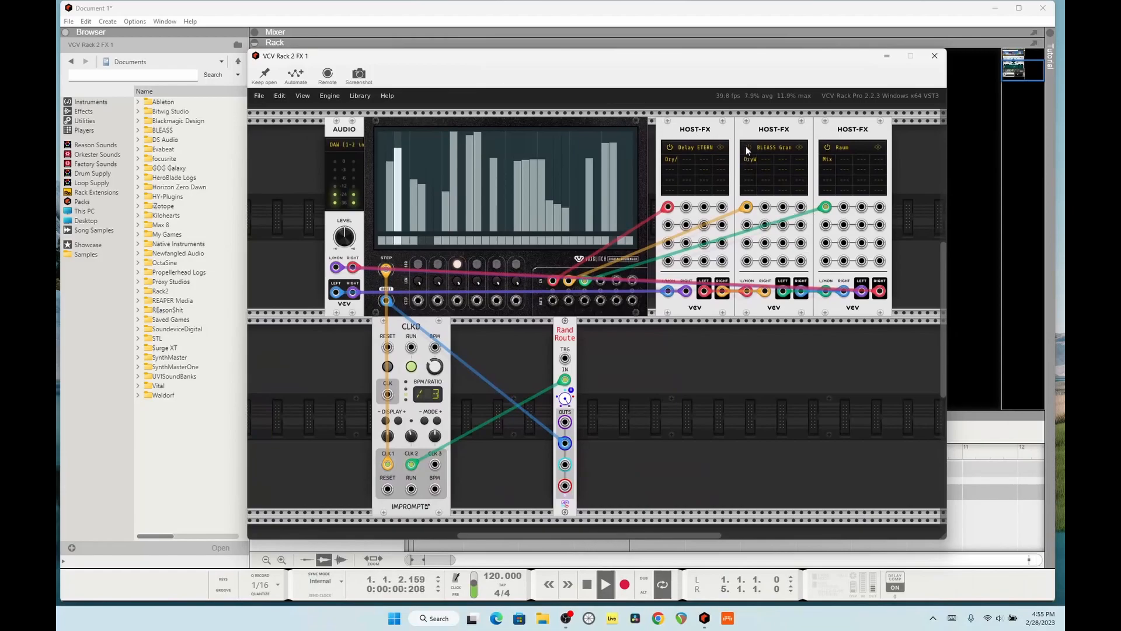
click(798, 147)
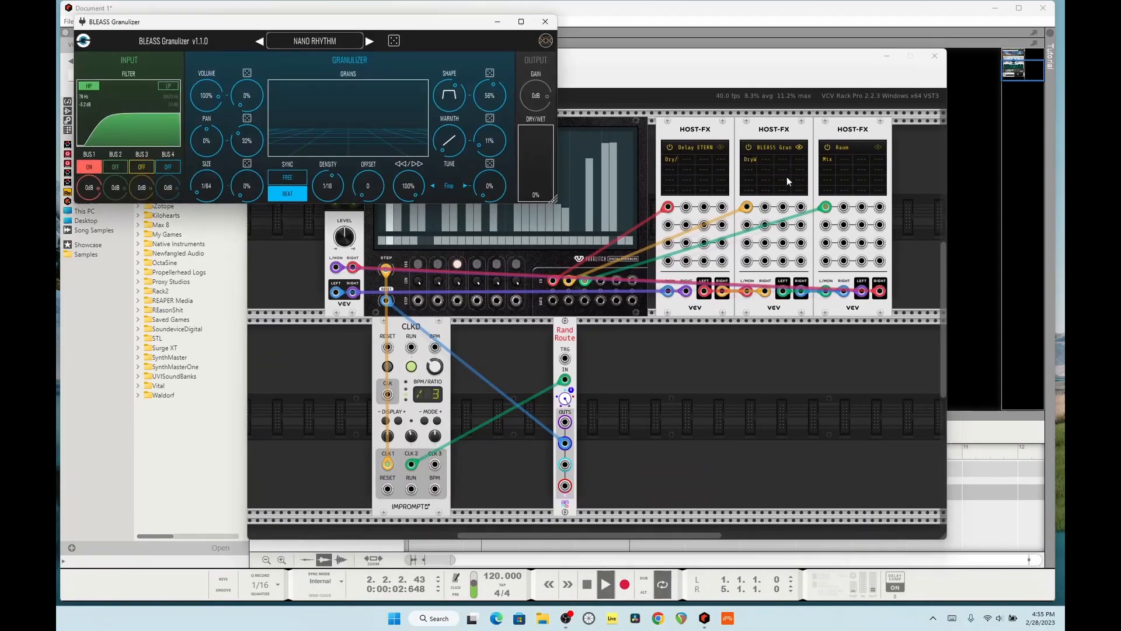
Audition Granulizer presets such as PAD KIT - DAVID and PANO GUESSER, load MAGIC FIFTHS, and close the editor.
click(370, 40)
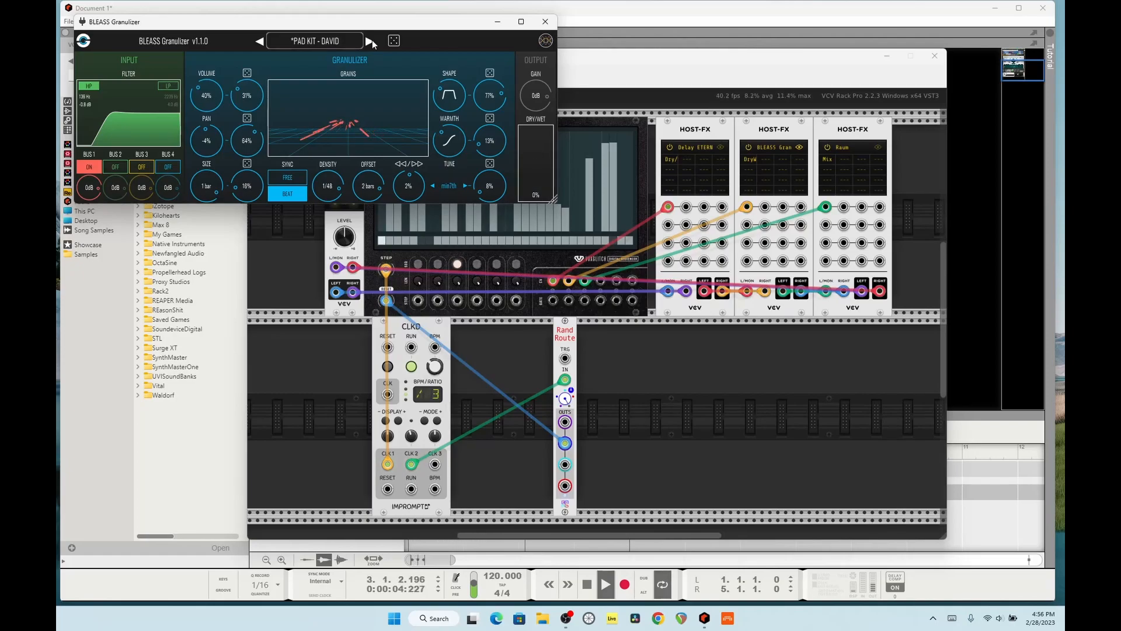
click(372, 40)
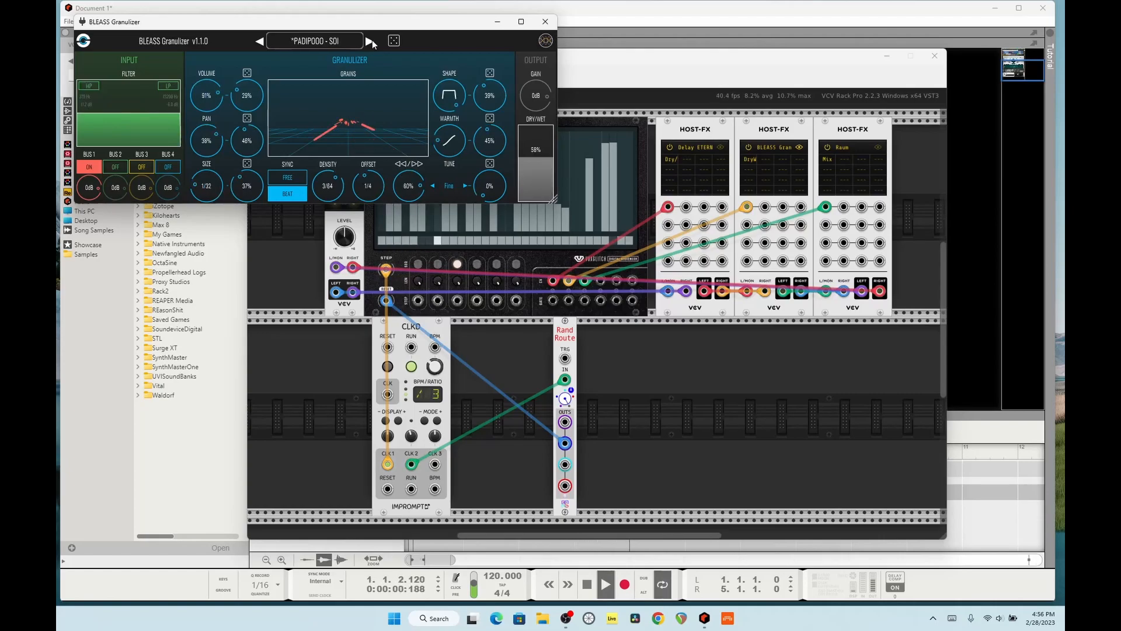
click(370, 41)
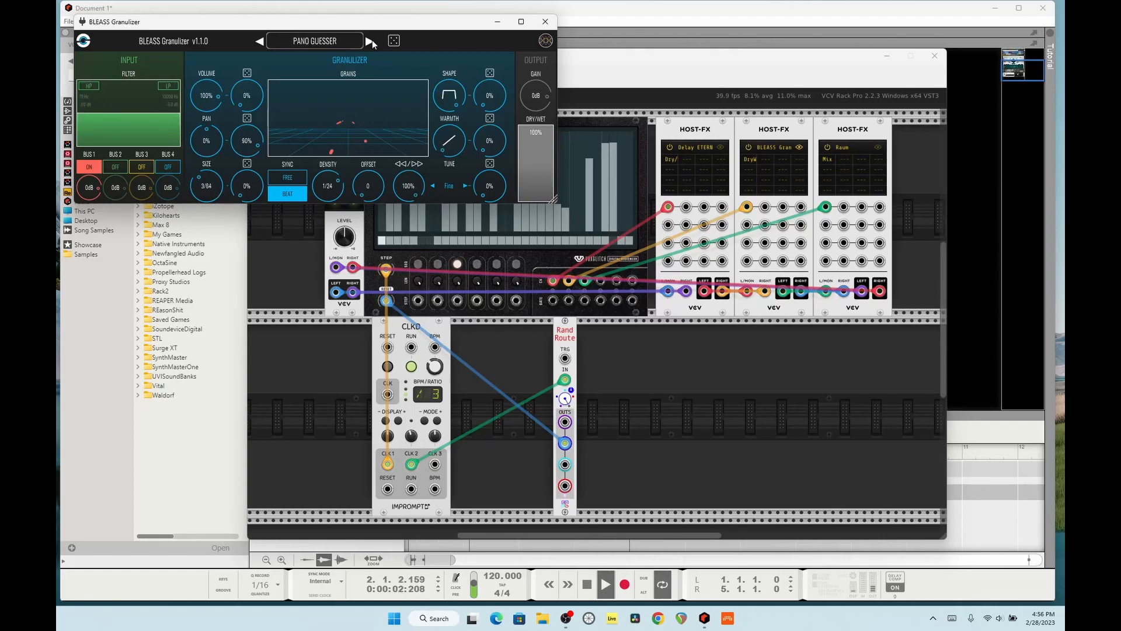
click(370, 41)
click(259, 41)
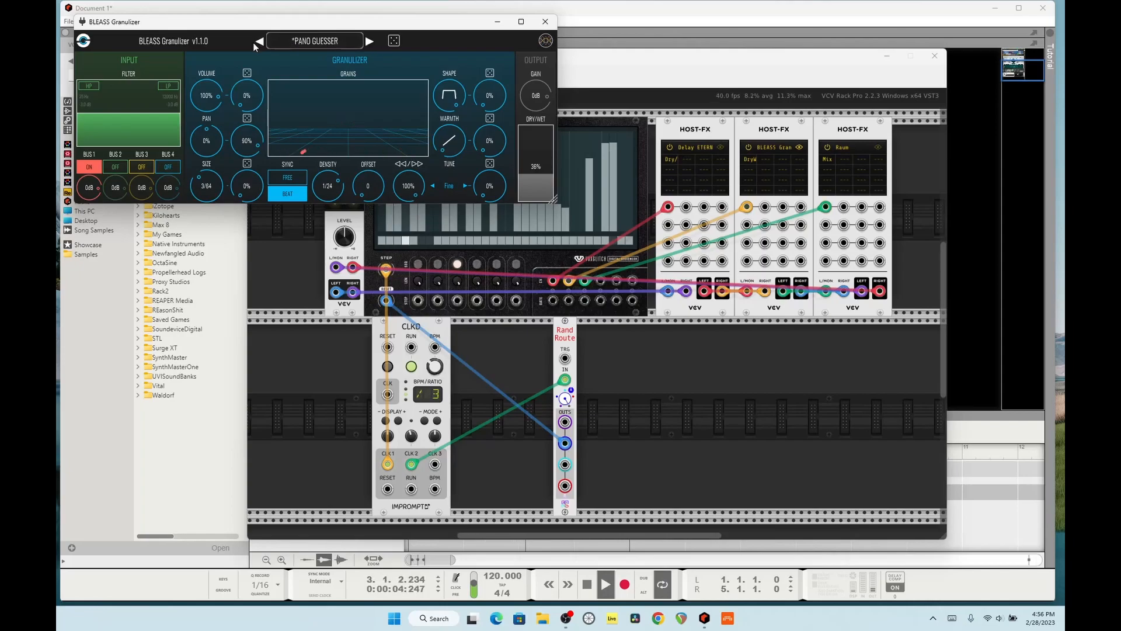
click(260, 41)
click(260, 42)
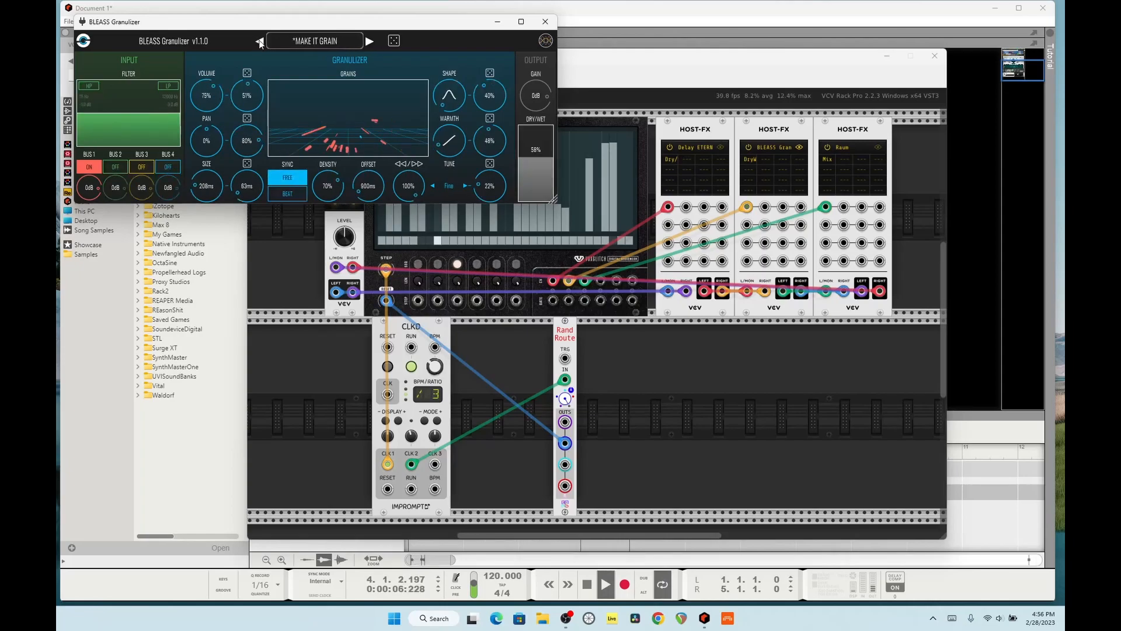
click(260, 42)
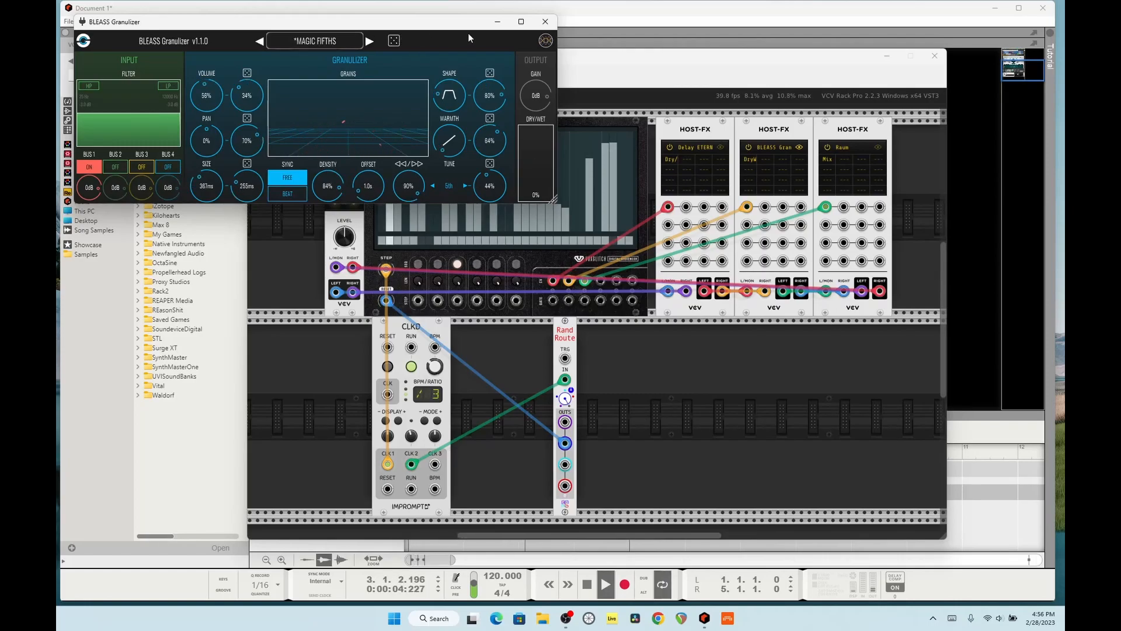
click(546, 21)
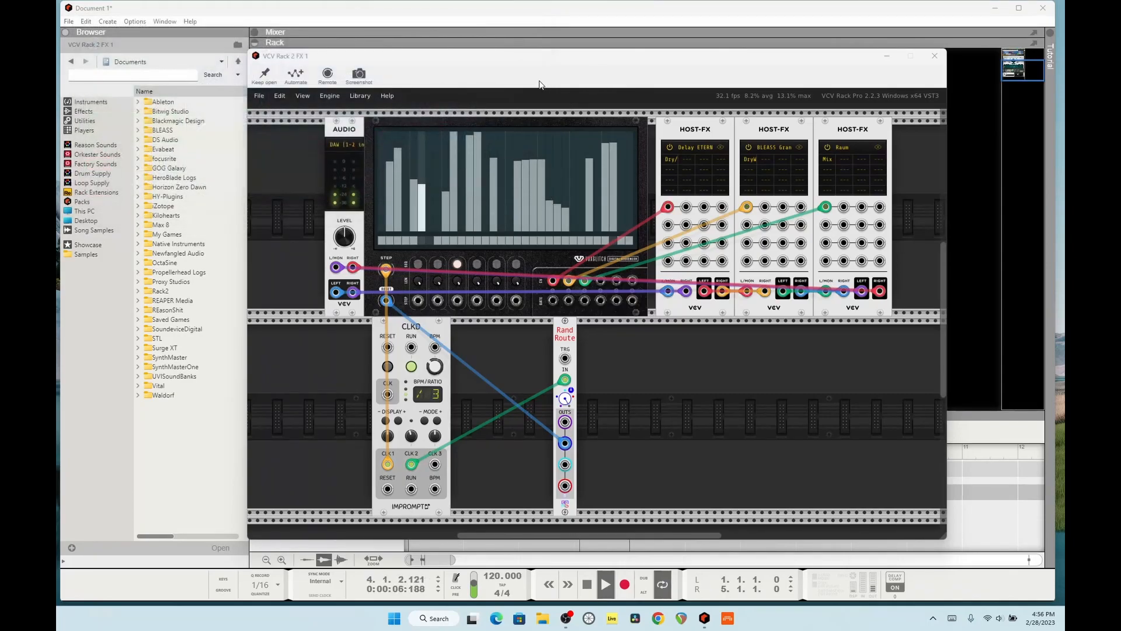
Load the Thaaahhr Keys patch in Thor and bring the VCV Rack 2 FX window back into view.
drag(528, 57, 504, 257)
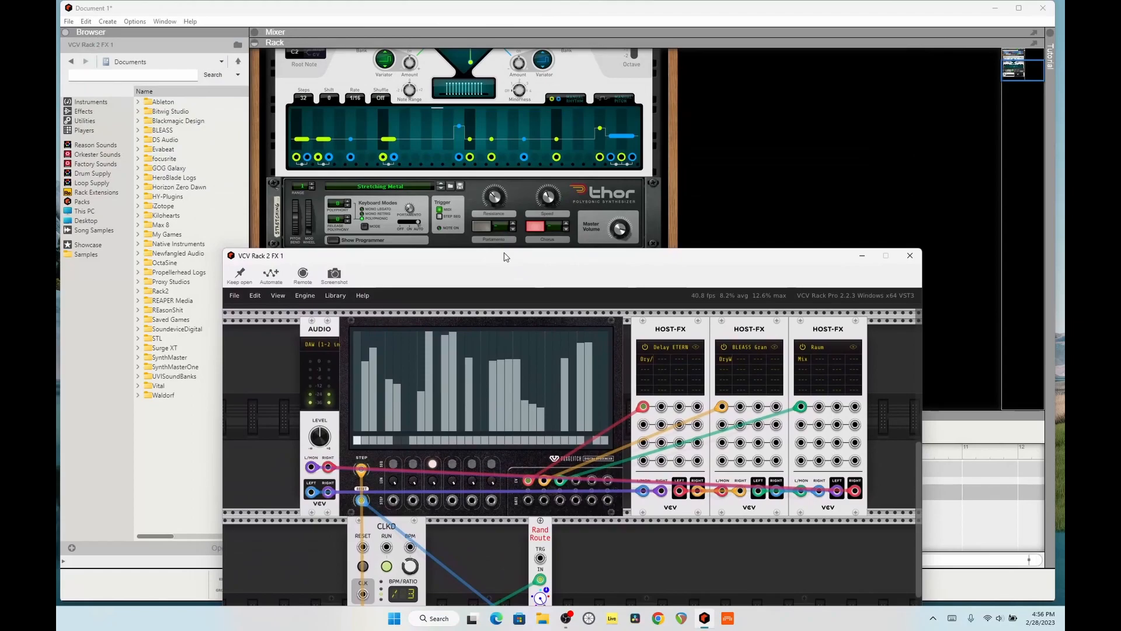
click(441, 189)
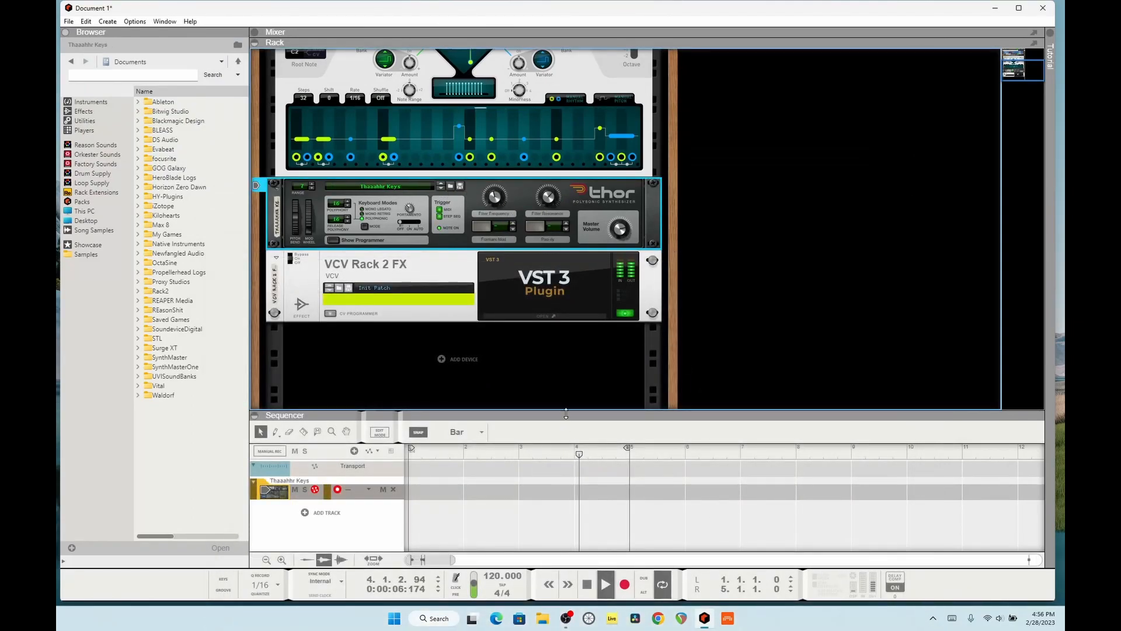
click(573, 318)
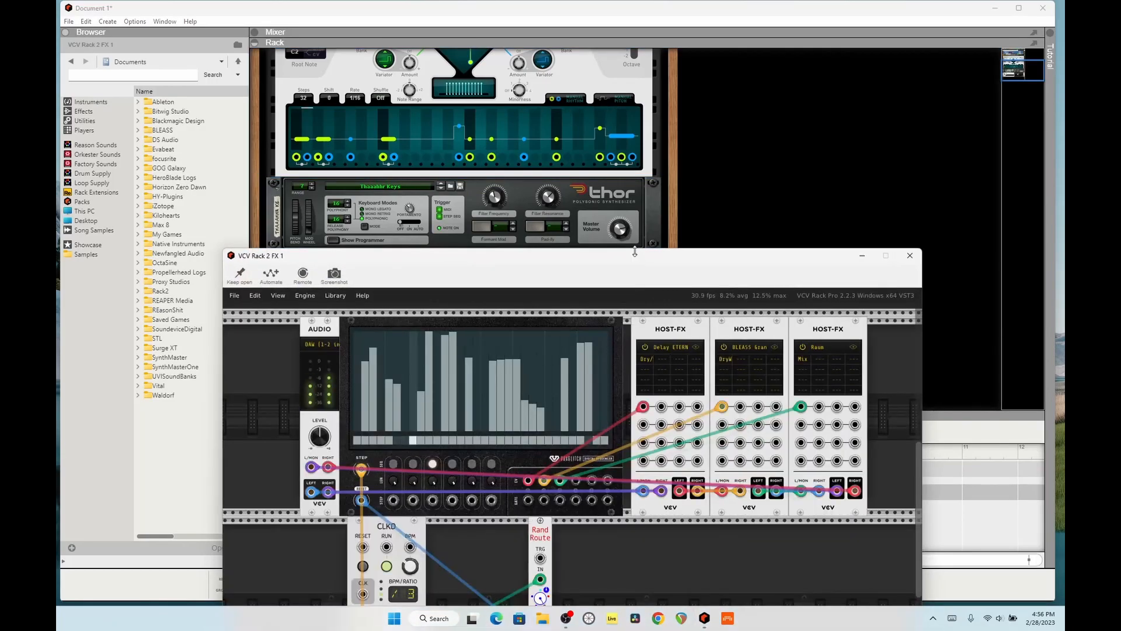
drag(636, 249, 708, 121)
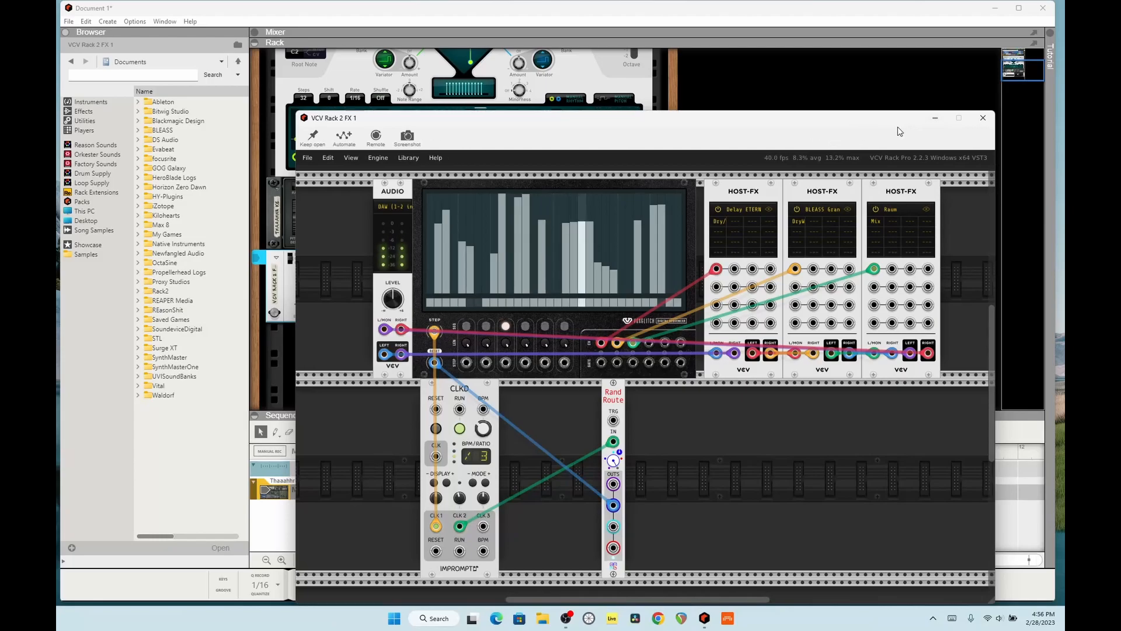
Turn off several gates in the third sequence and redraw the values of its middle steps.
mouse_move(438, 274)
mouse_down()
mouse_move(440, 306)
mouse_move(671, 300)
mouse_move(533, 303)
mouse_up()
click(568, 302)
click(510, 302)
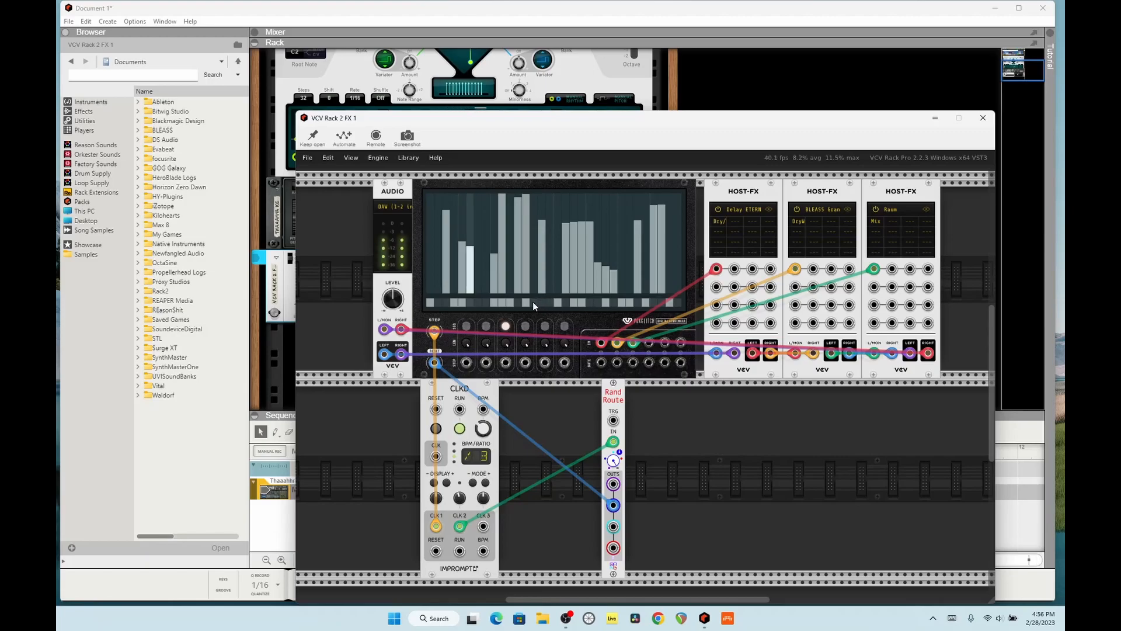
mouse_move(534, 258)
mouse_down()
mouse_move(520, 248)
mouse_move(523, 283)
mouse_move(586, 267)
mouse_move(593, 291)
mouse_up()
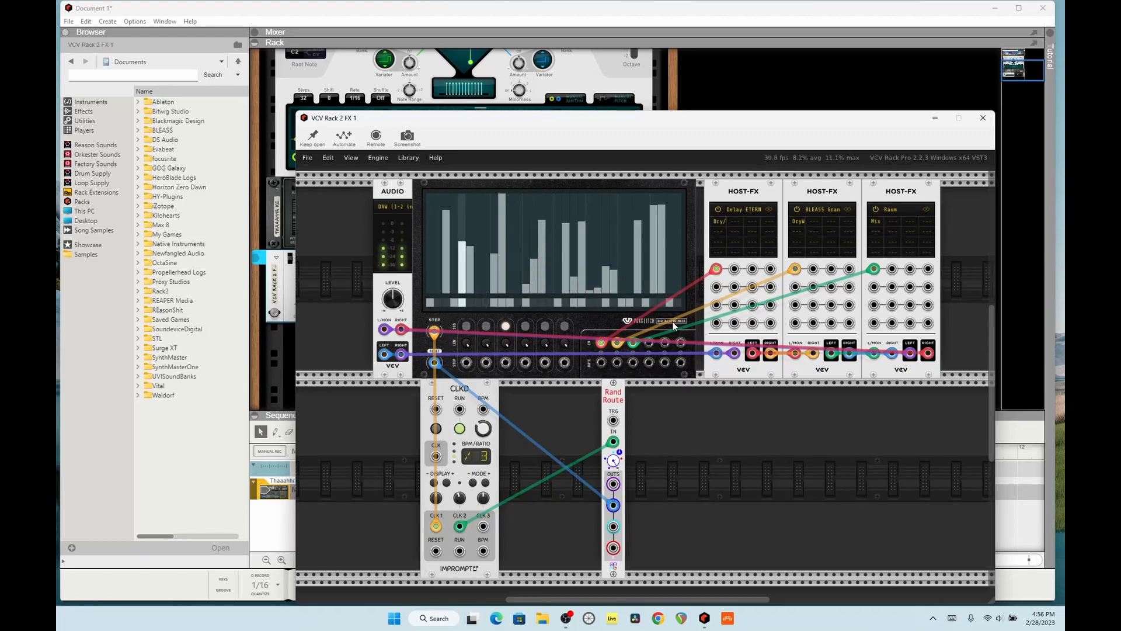
Randomize the Digital Sequencer twice and show its second and first sequences.
right_click(632, 318)
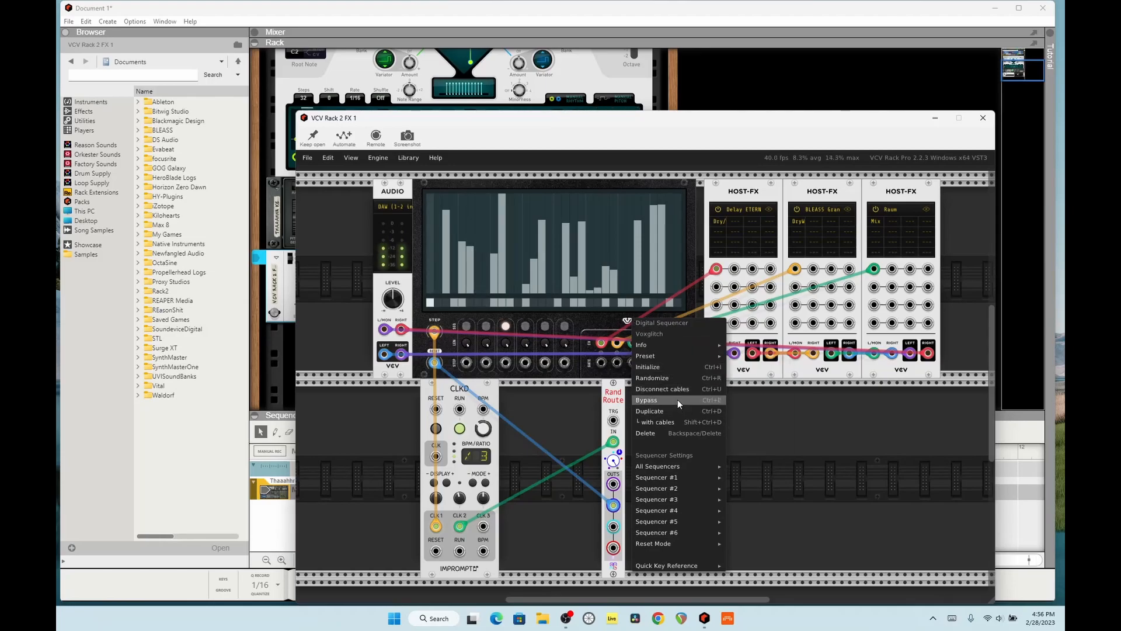
click(679, 379)
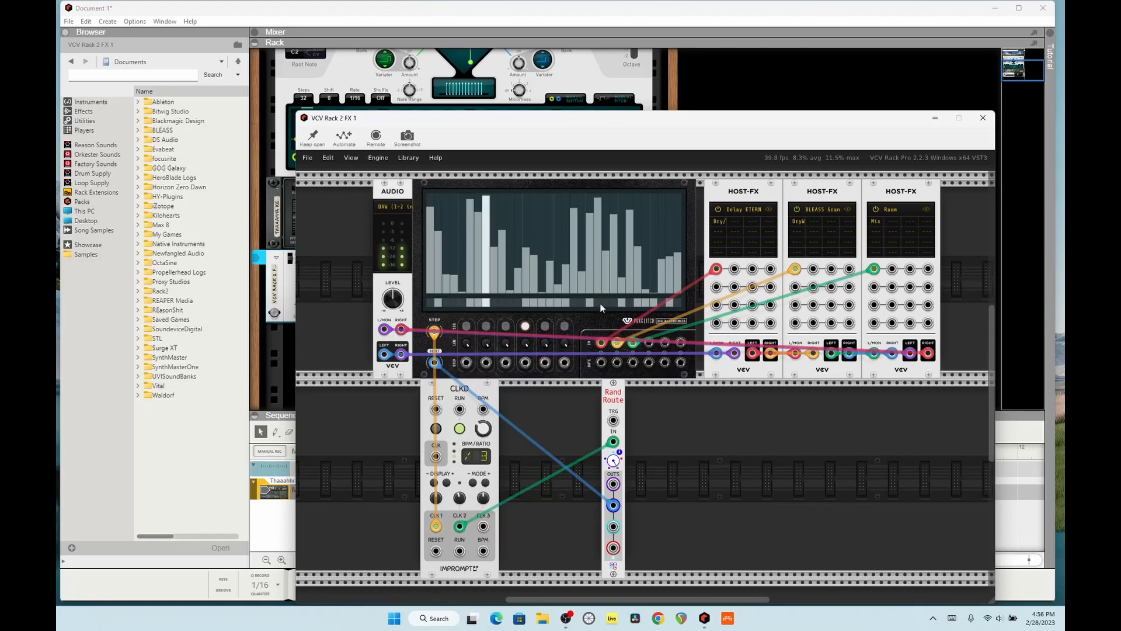
right_click(584, 273)
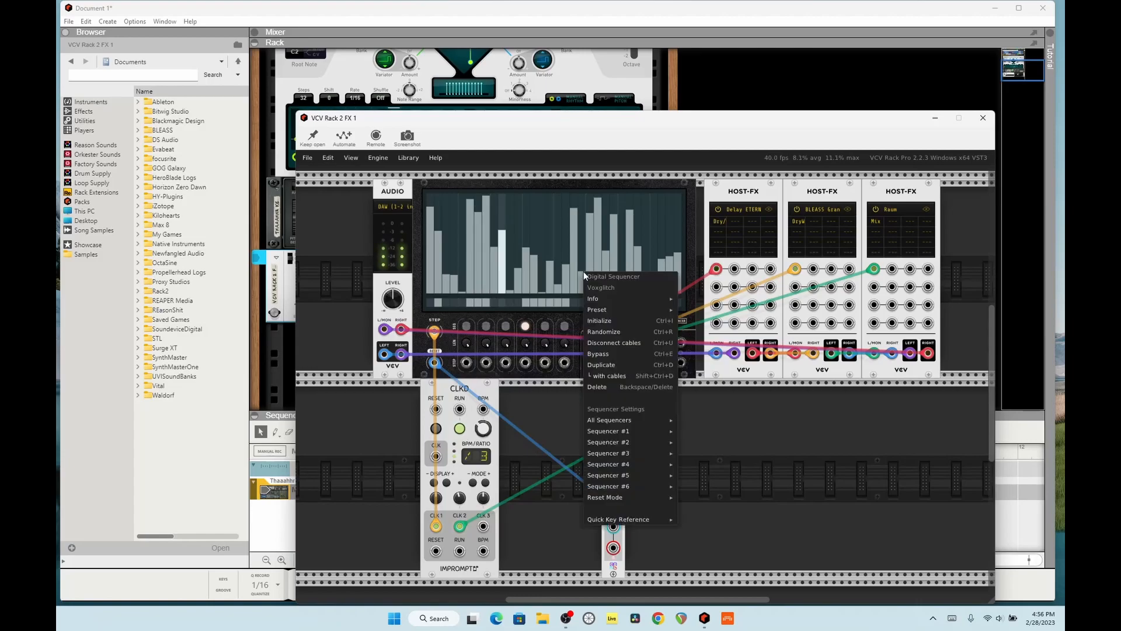
click(617, 329)
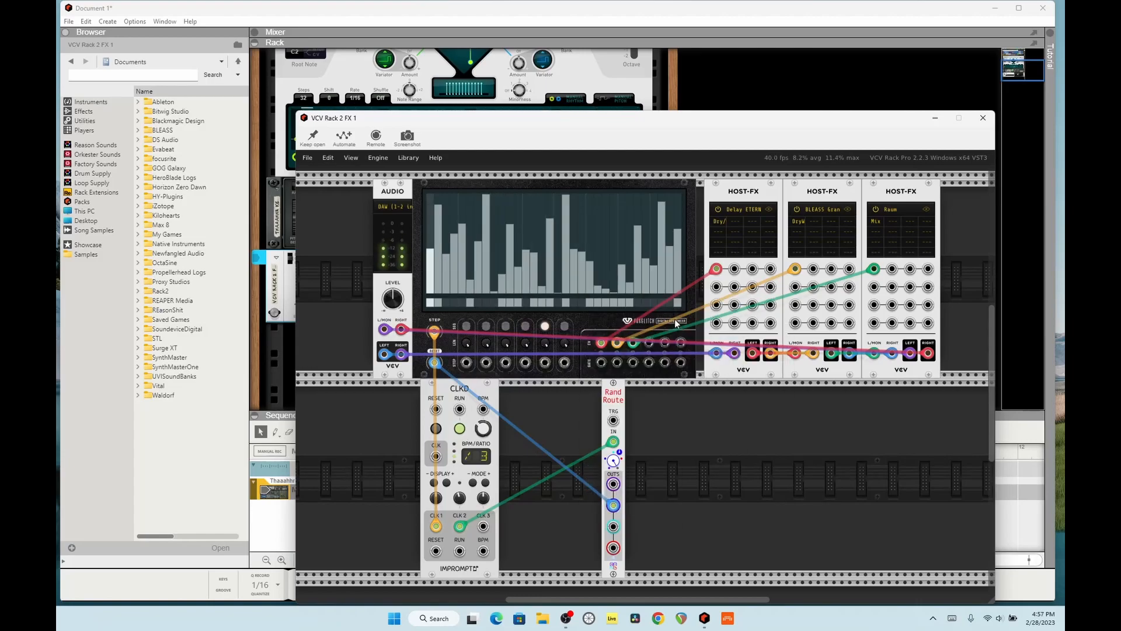
click(485, 327)
click(465, 326)
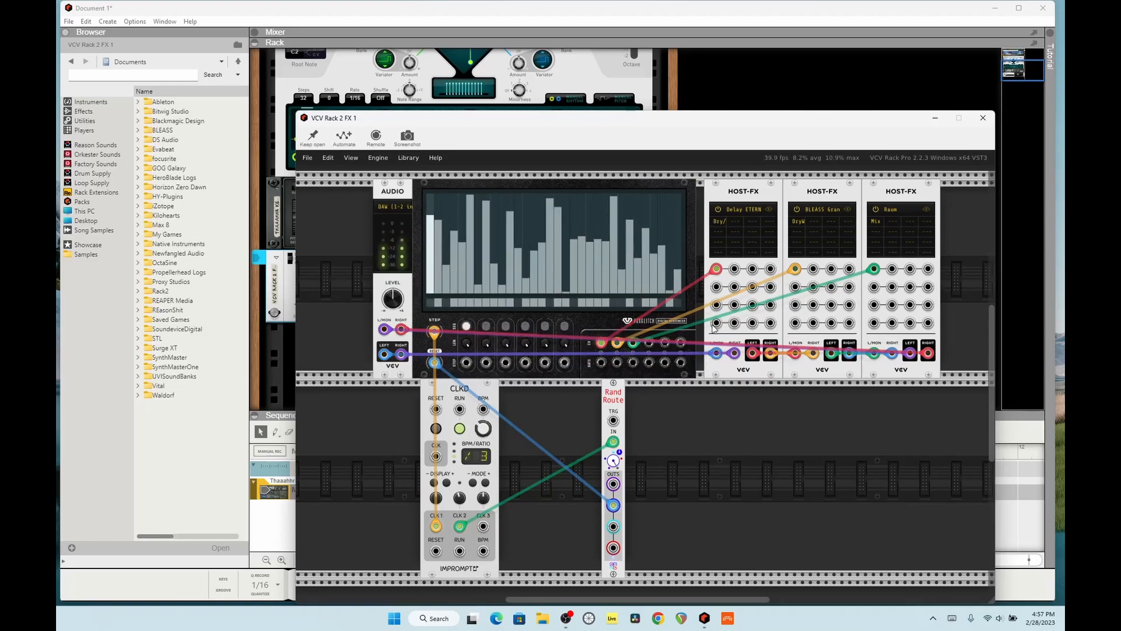
Load the Cosmic Paranoia preset in the Raum reverb and close its editor.
click(926, 209)
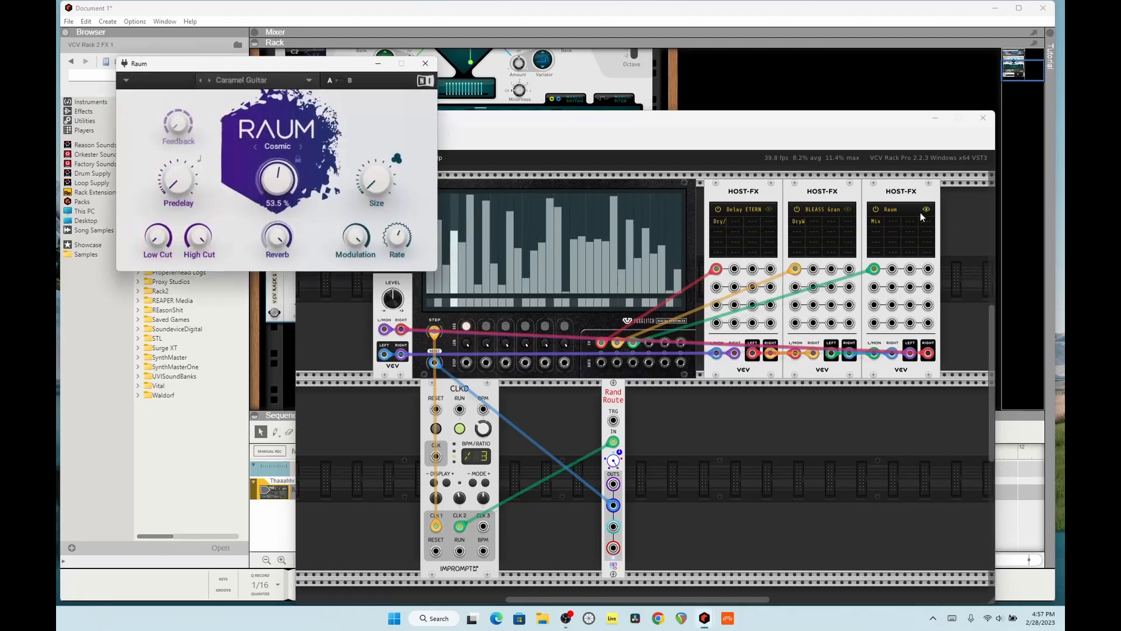
click(209, 80)
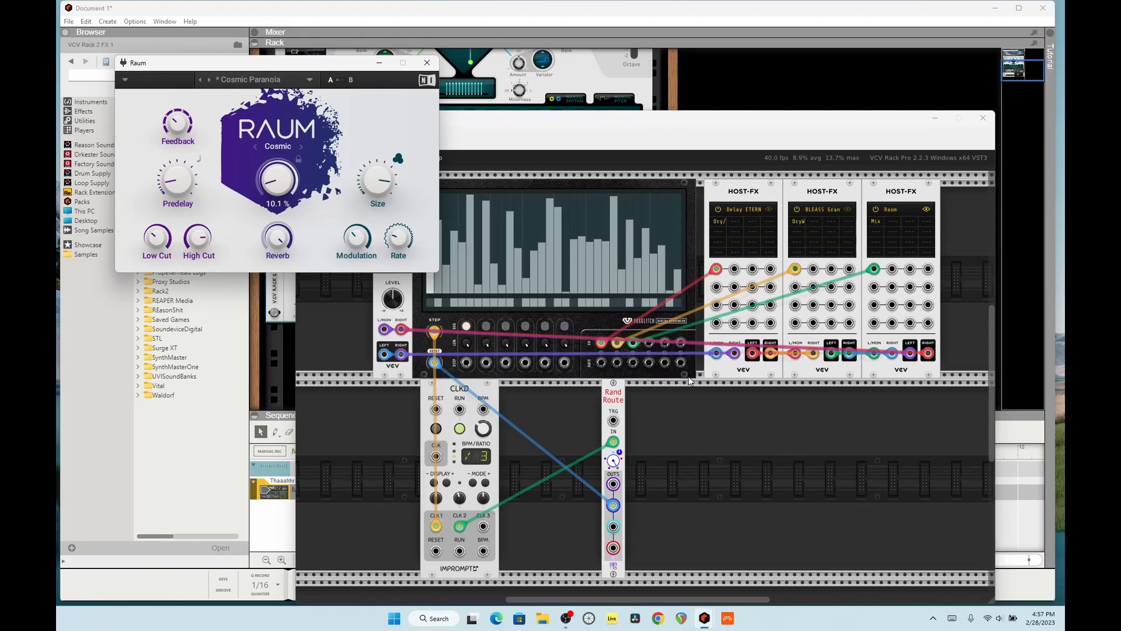
drag(336, 58, 318, 40)
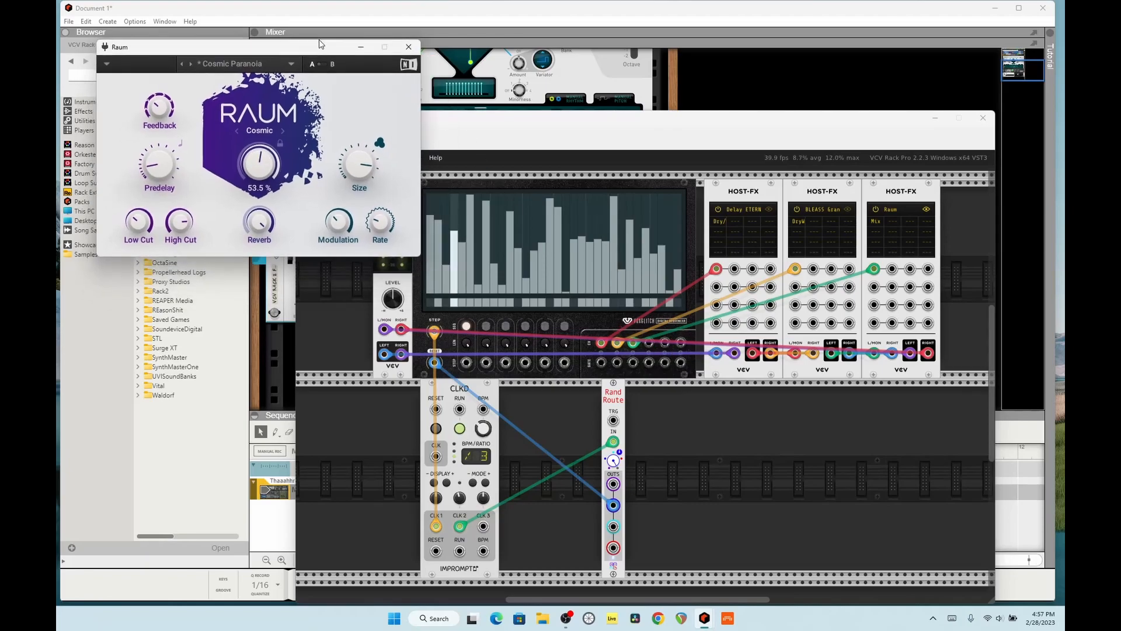
click(408, 46)
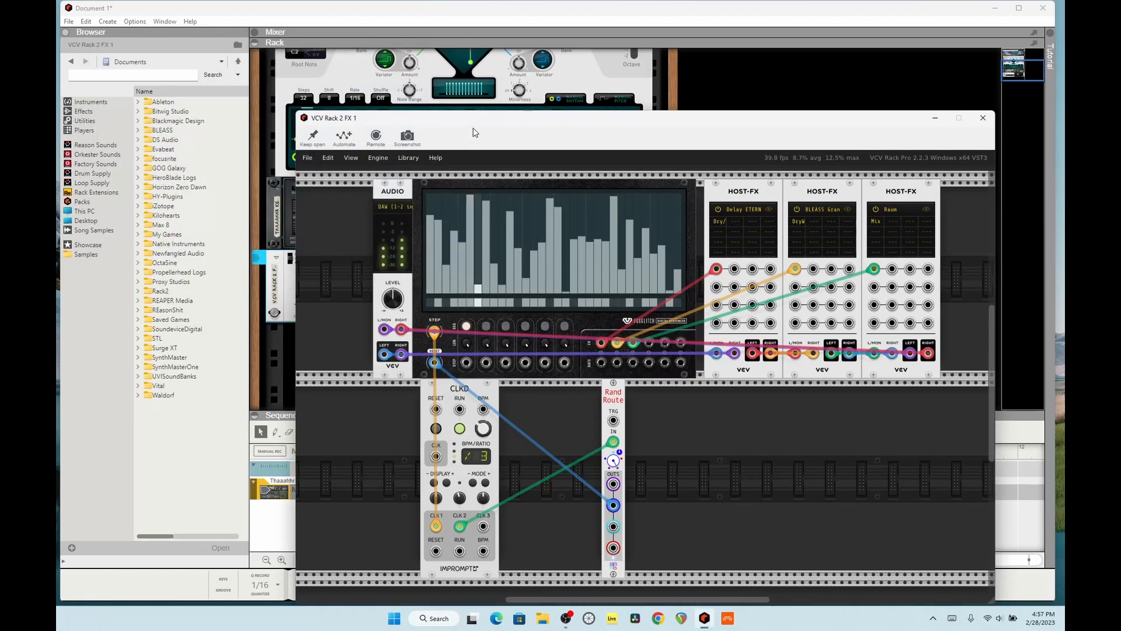
Add a Plateau reverb below the effects and patch it in stereo between Raum's outputs and the AUDIO module's inputs.
click(498, 7)
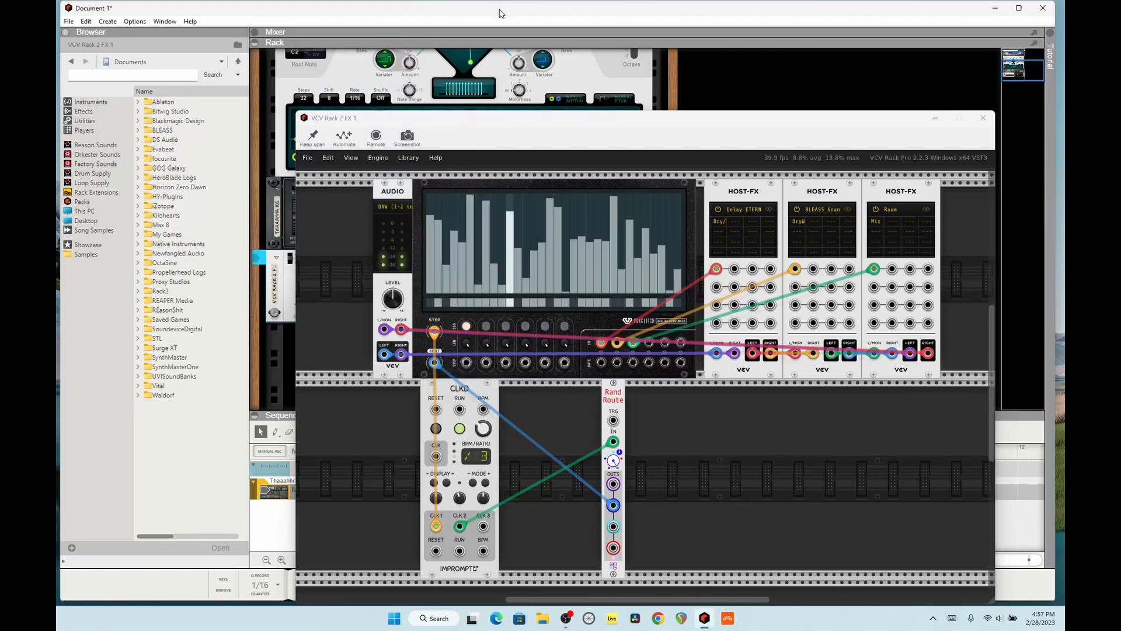
drag(523, 130, 484, 58)
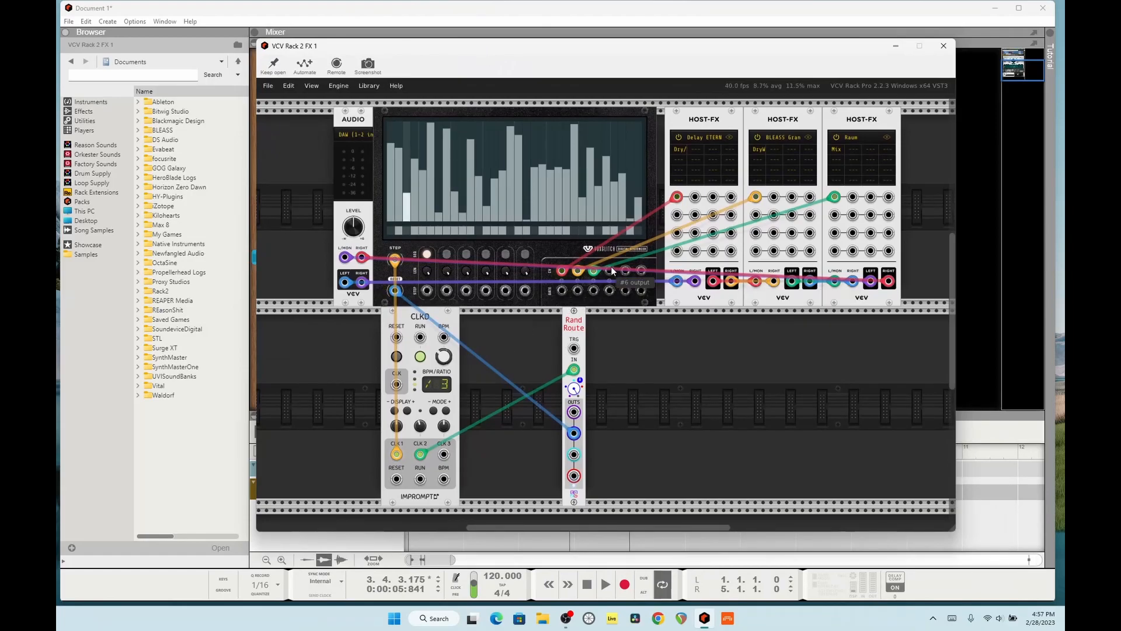
right_click(704, 395)
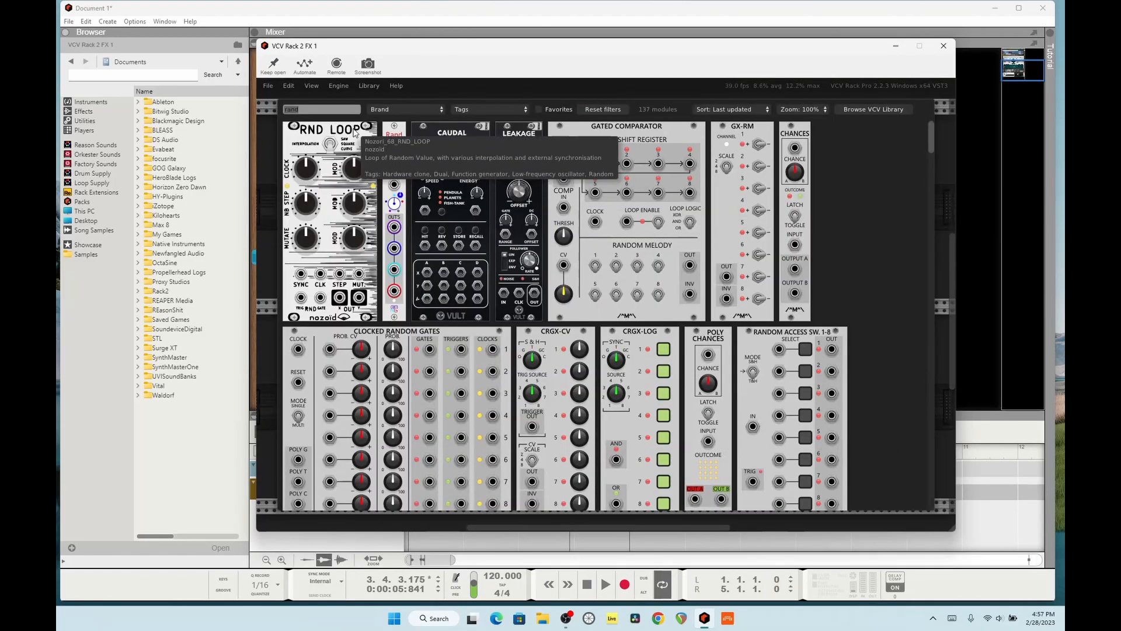
text(plat)
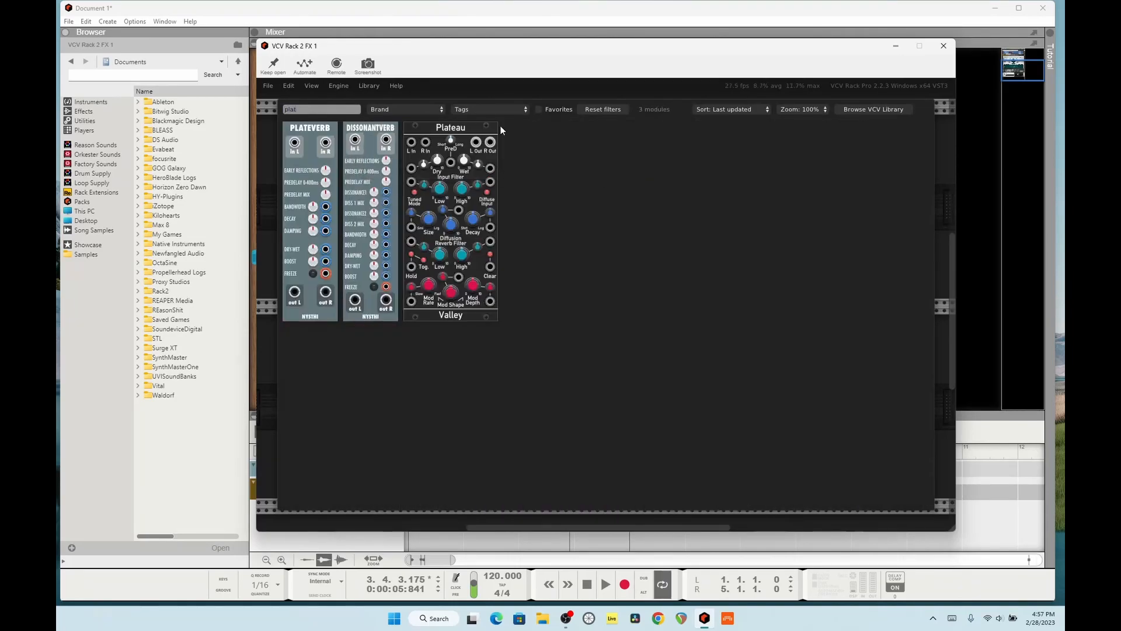
click(462, 127)
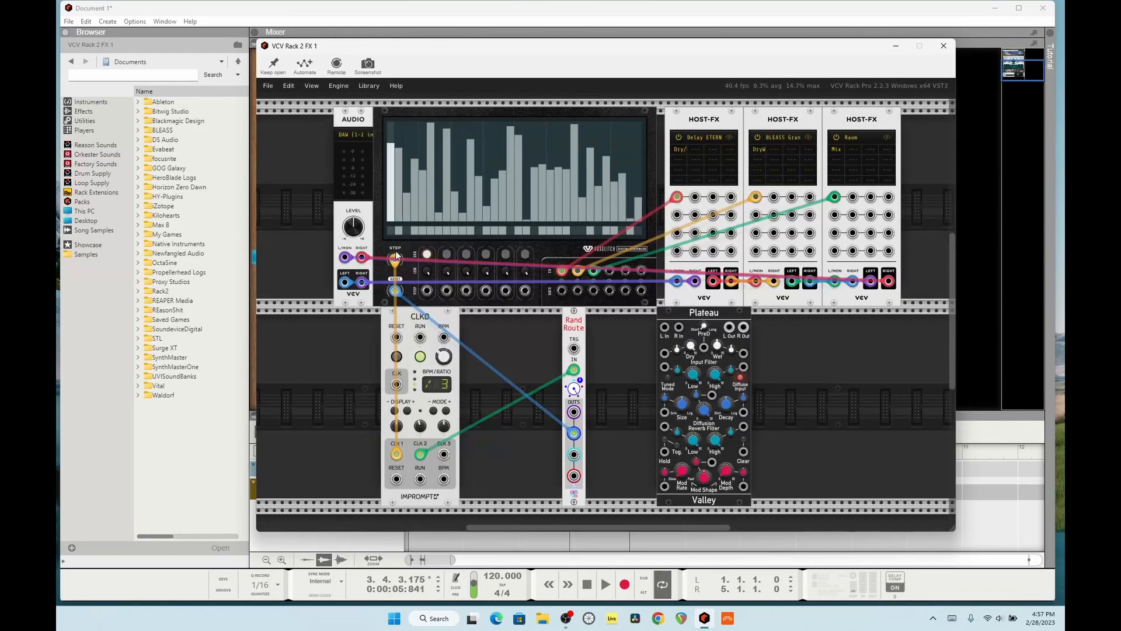
mouse_move(346, 257)
mouse_down()
mouse_move(596, 334)
mouse_move(665, 327)
mouse_move(462, 278)
mouse_move(678, 327)
mouse_move(571, 263)
mouse_move(345, 258)
mouse_up()
drag(743, 327, 361, 258)
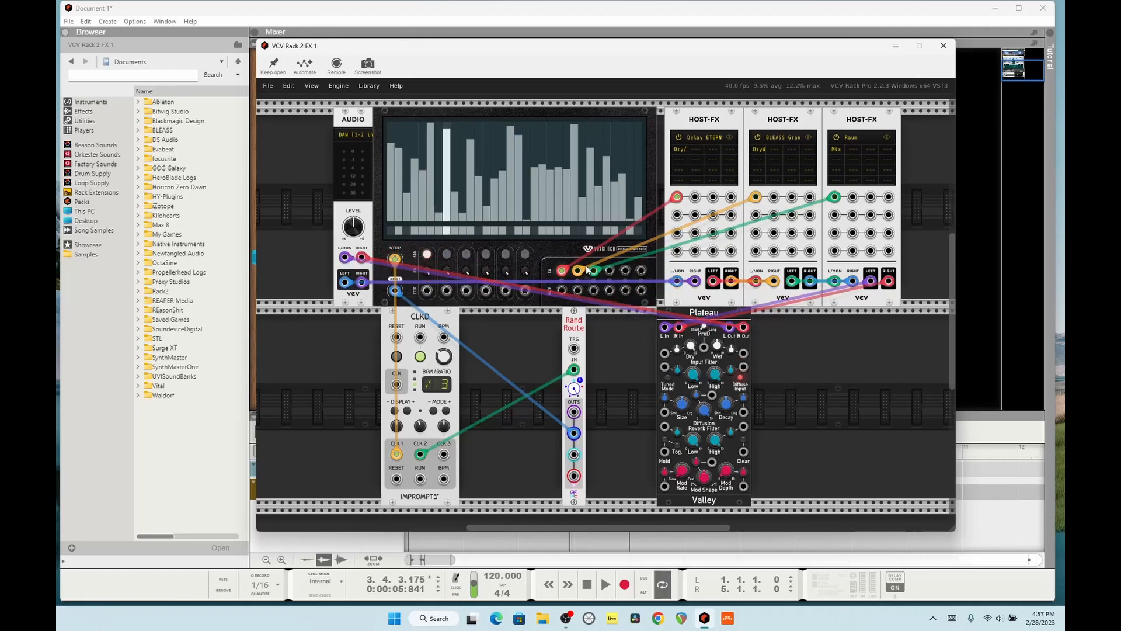
Patch the Digital Sequencer's fourth and fifth CV outputs to Plateau's size and decay CV inputs and briefly audition the patch.
drag(607, 272, 664, 411)
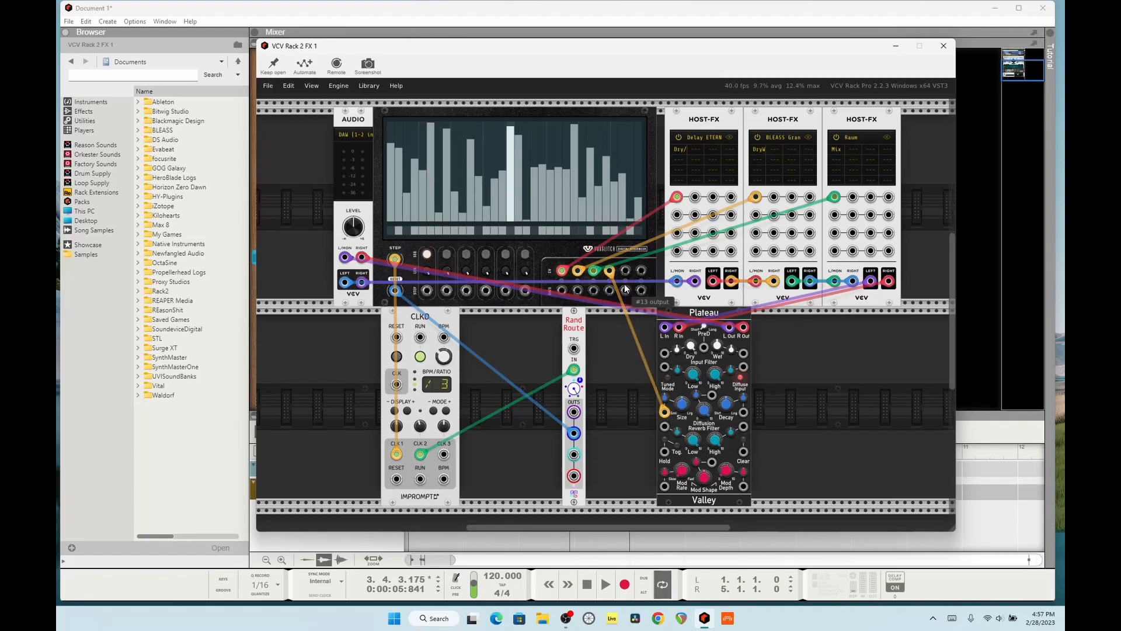
drag(625, 272, 742, 412)
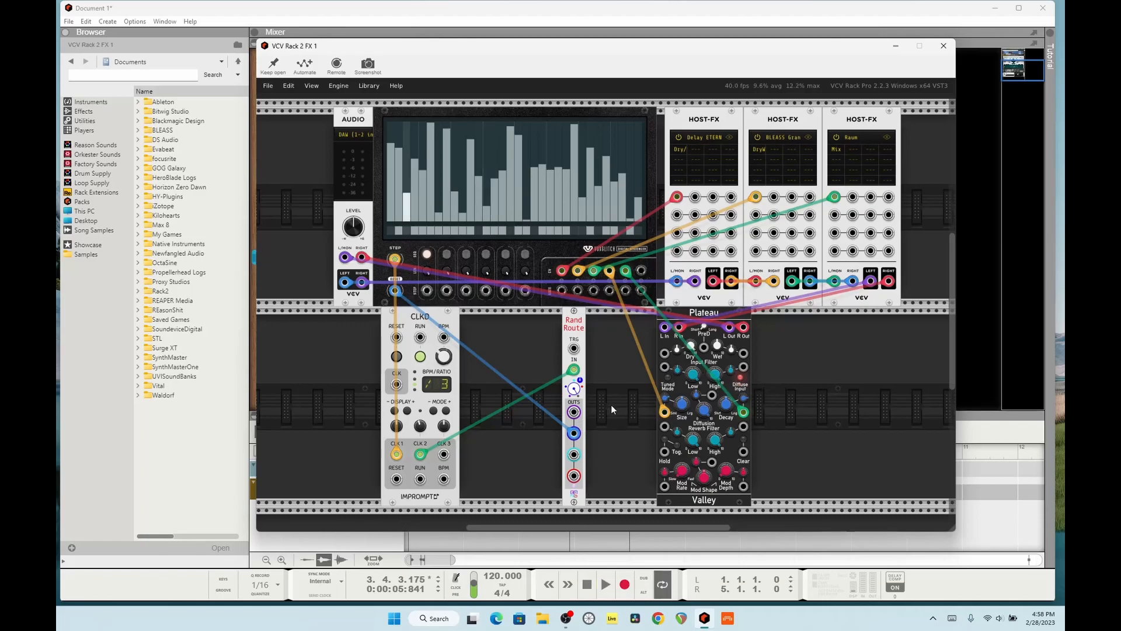
click(598, 579)
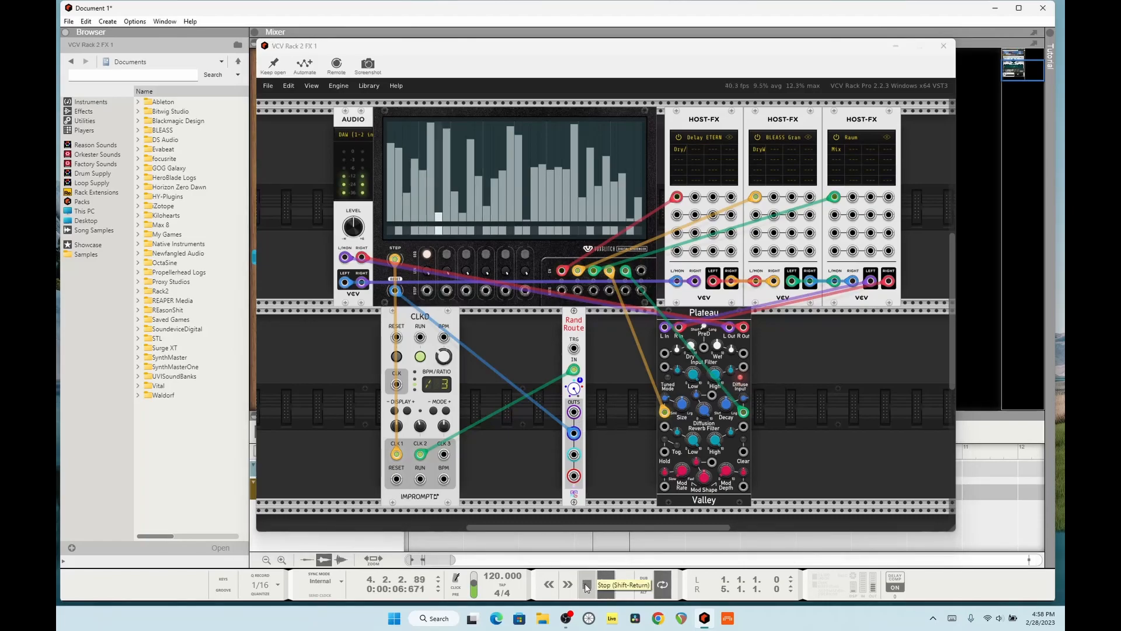
drag(509, 50, 557, 60)
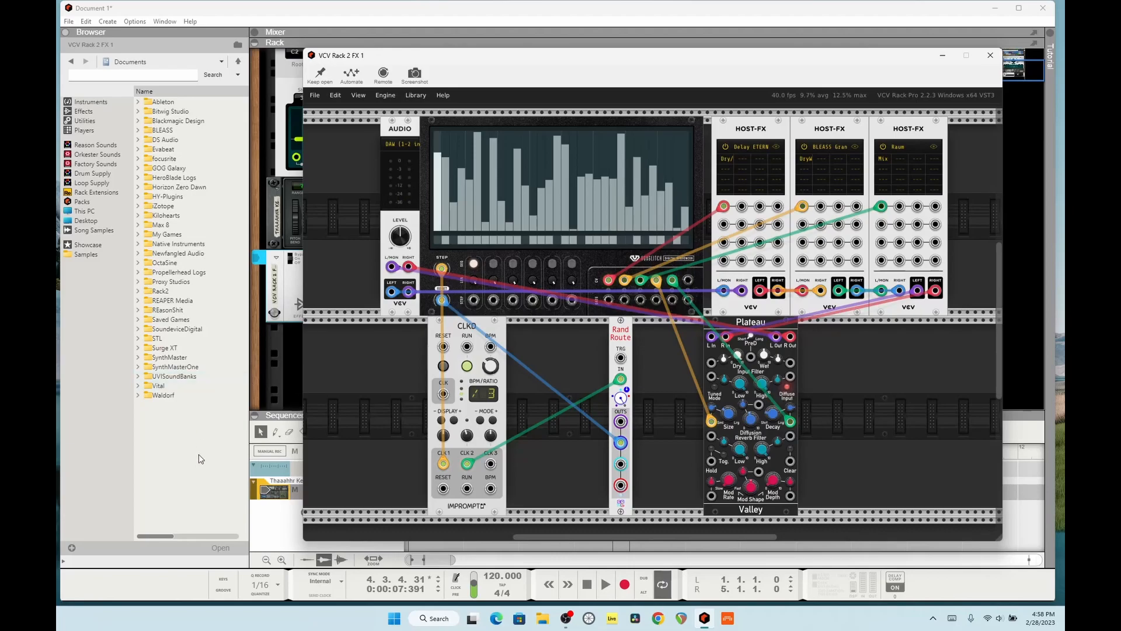
click(98, 384)
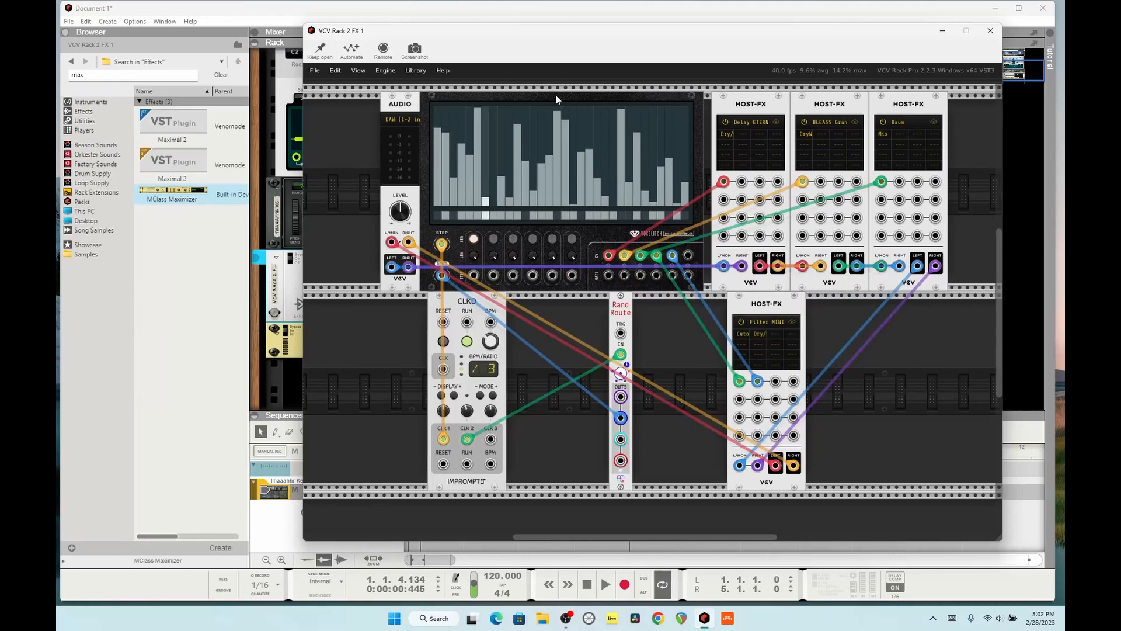
Audition the Filter MINI presets Annoying Neighbors and Just an Env Follower during playback, keep the latter, and close the editor.
click(790, 322)
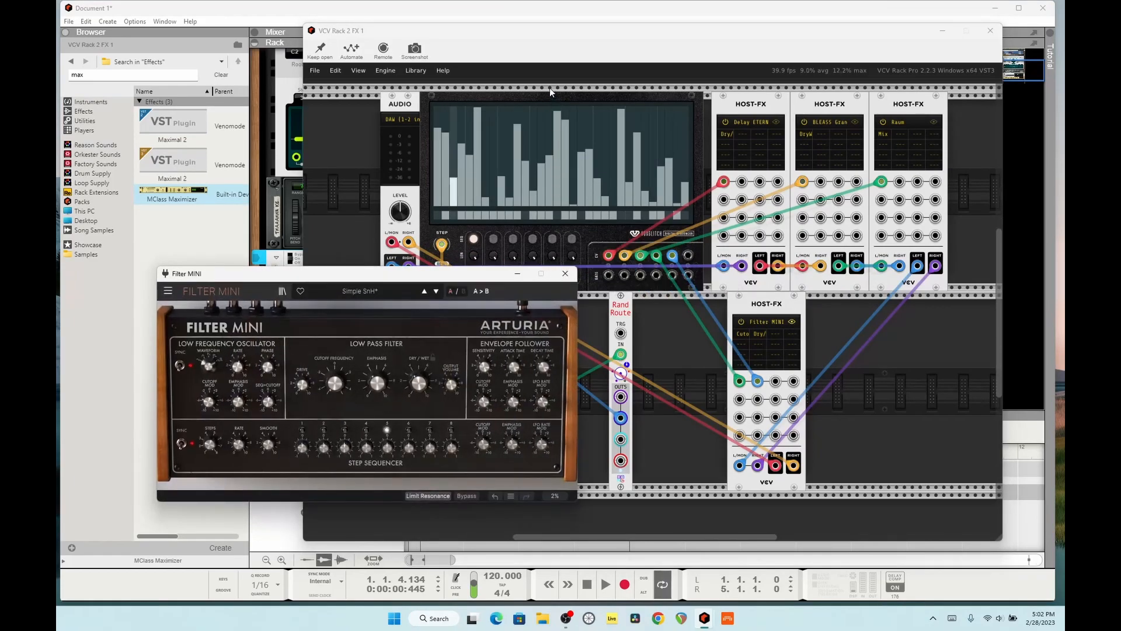
click(539, 54)
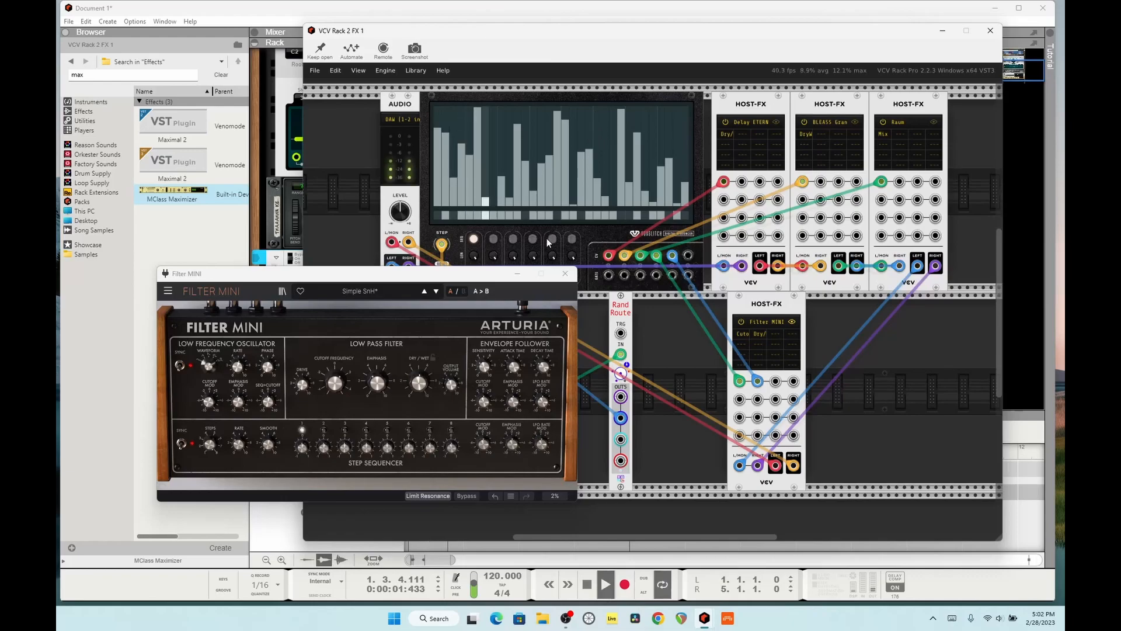
drag(492, 274, 439, 155)
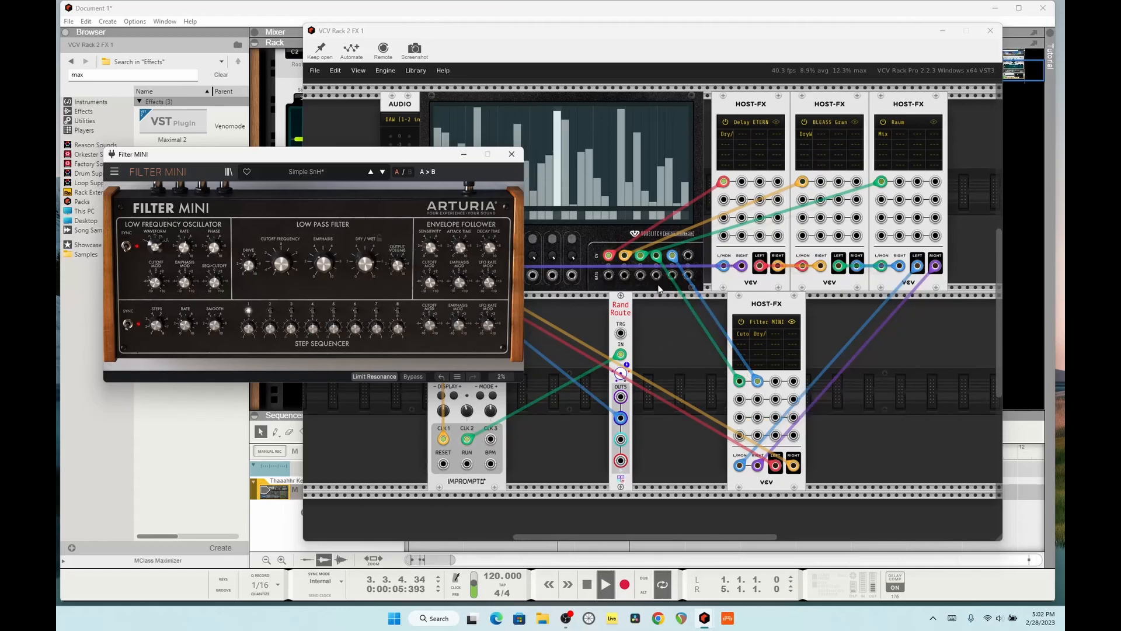
drag(485, 154, 525, 306)
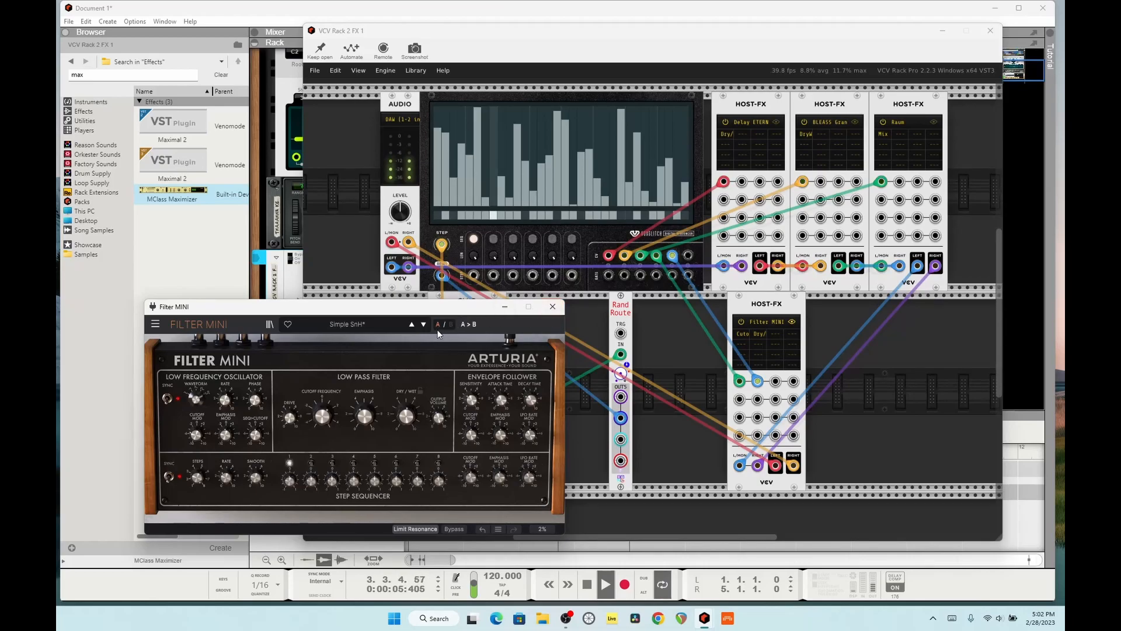
click(422, 324)
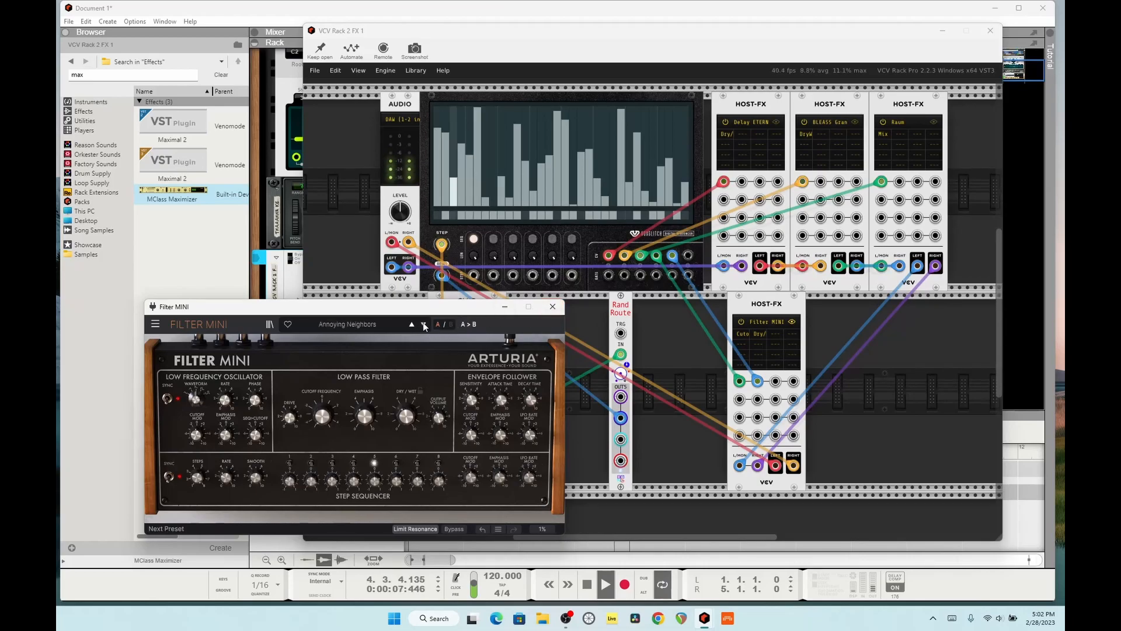
click(423, 325)
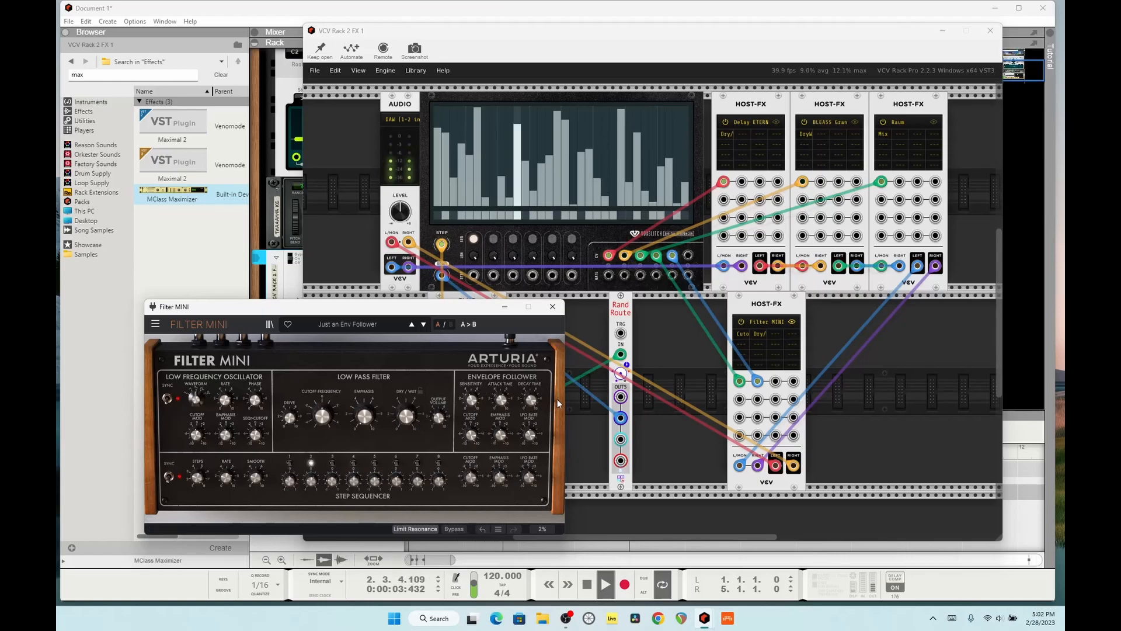
click(552, 307)
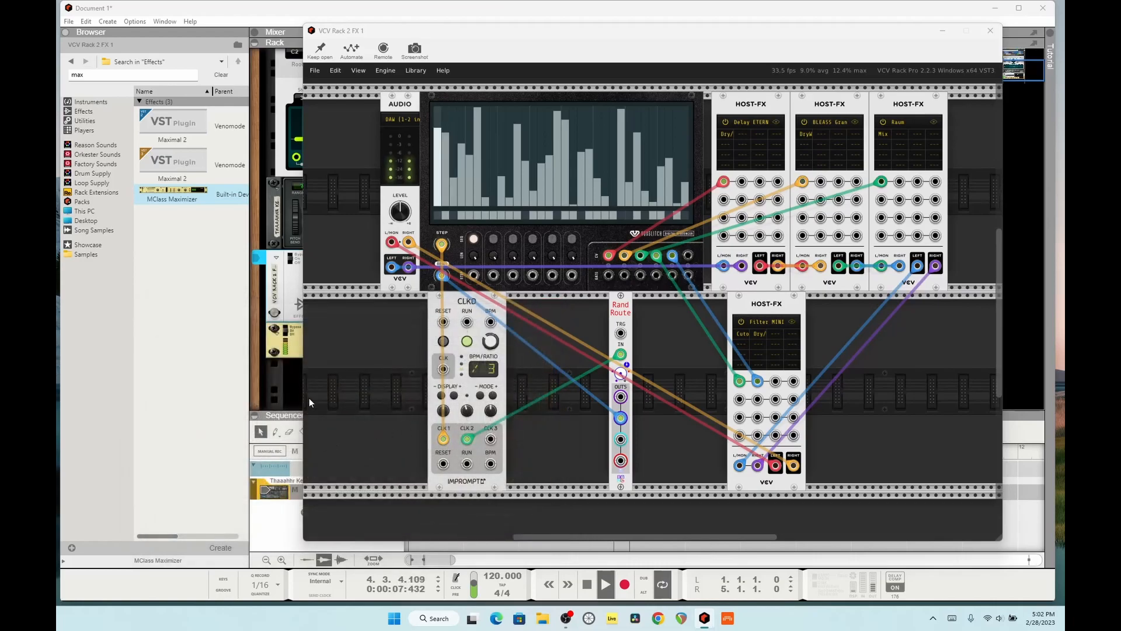
Examine the MClass Maximizer below the VCV Rack 2 FX device, bring the patch back into view, and stop playback.
drag(448, 63, 638, 79)
drag(599, 47, 637, 46)
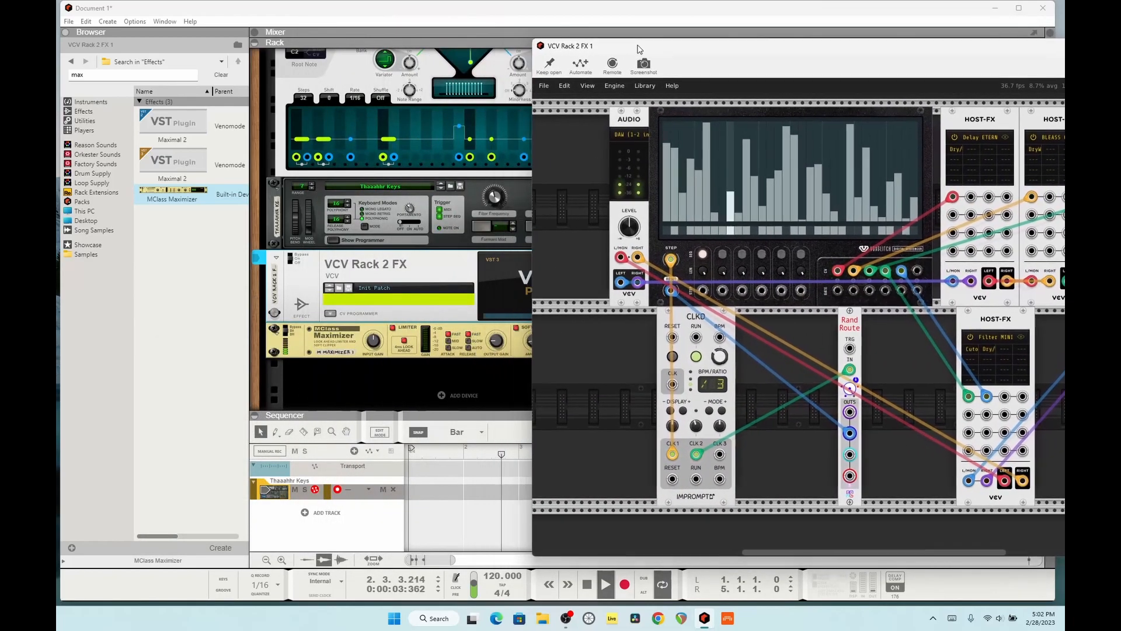
click(494, 338)
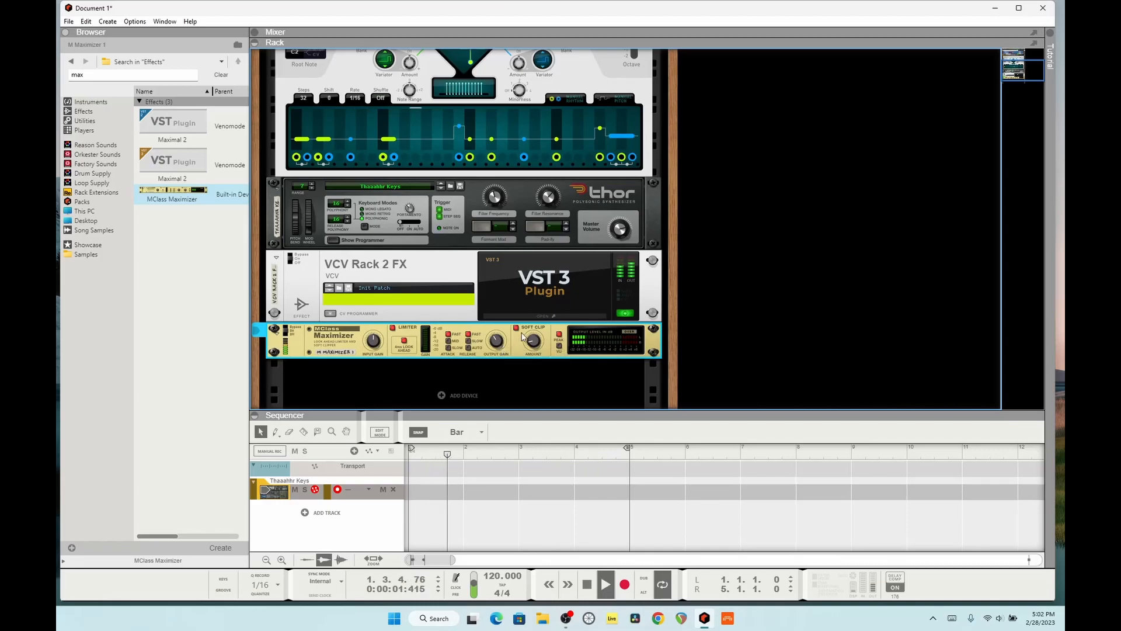
click(561, 318)
drag(763, 42, 407, 19)
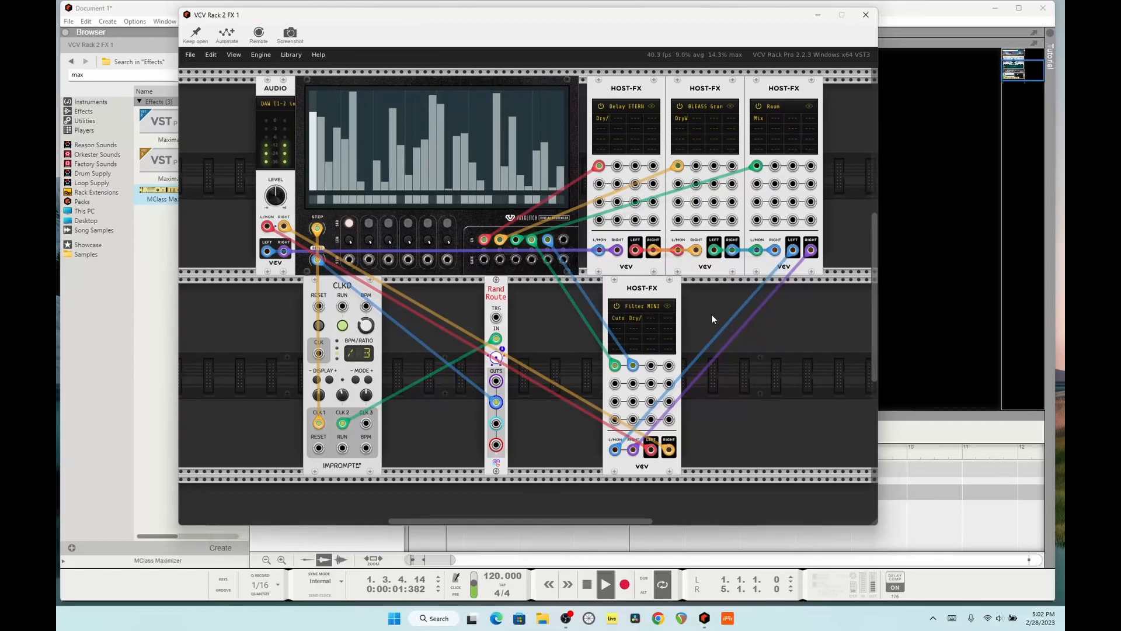
click(582, 587)
drag(546, 21, 711, 38)
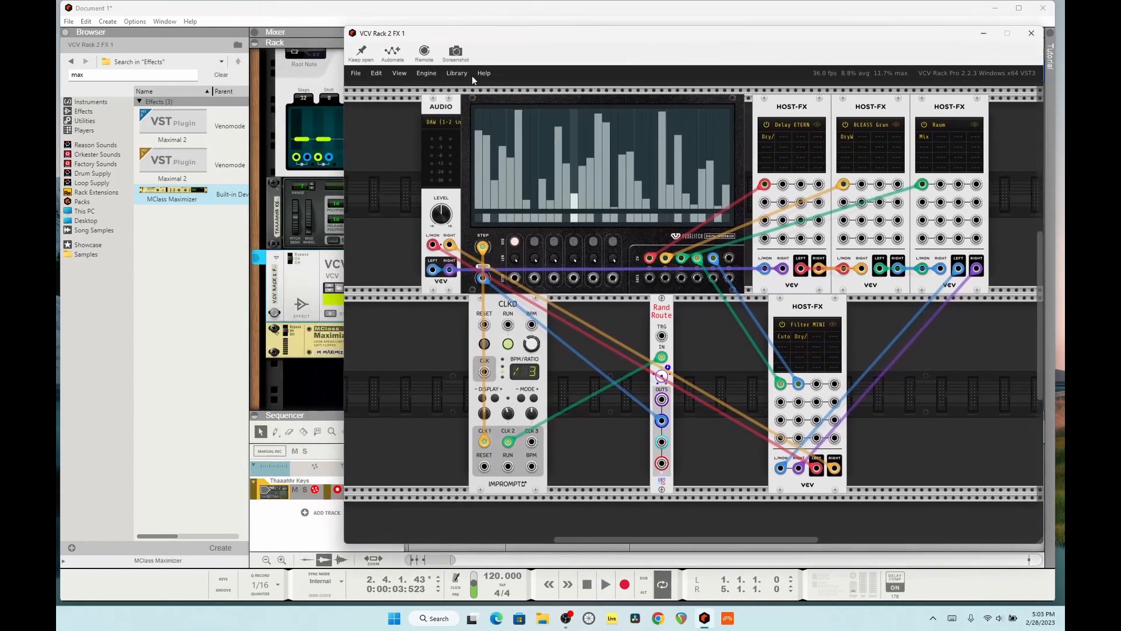
Show the On-screen Piano Keys and play individual notes in octaves 1 to 3 through the effects patch.
click(163, 22)
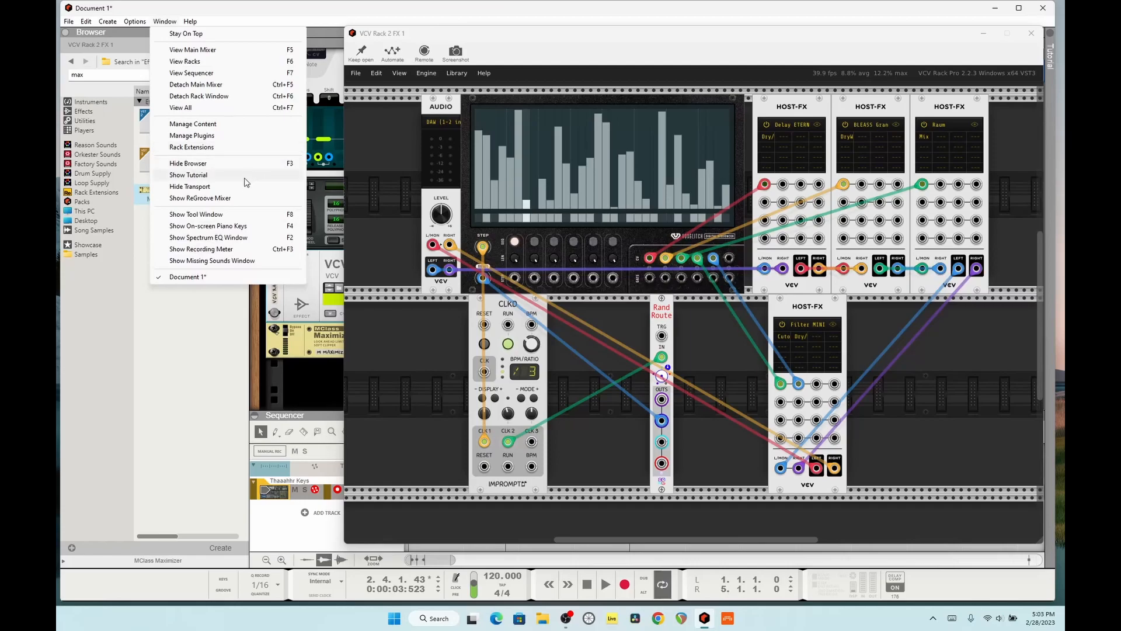
click(242, 227)
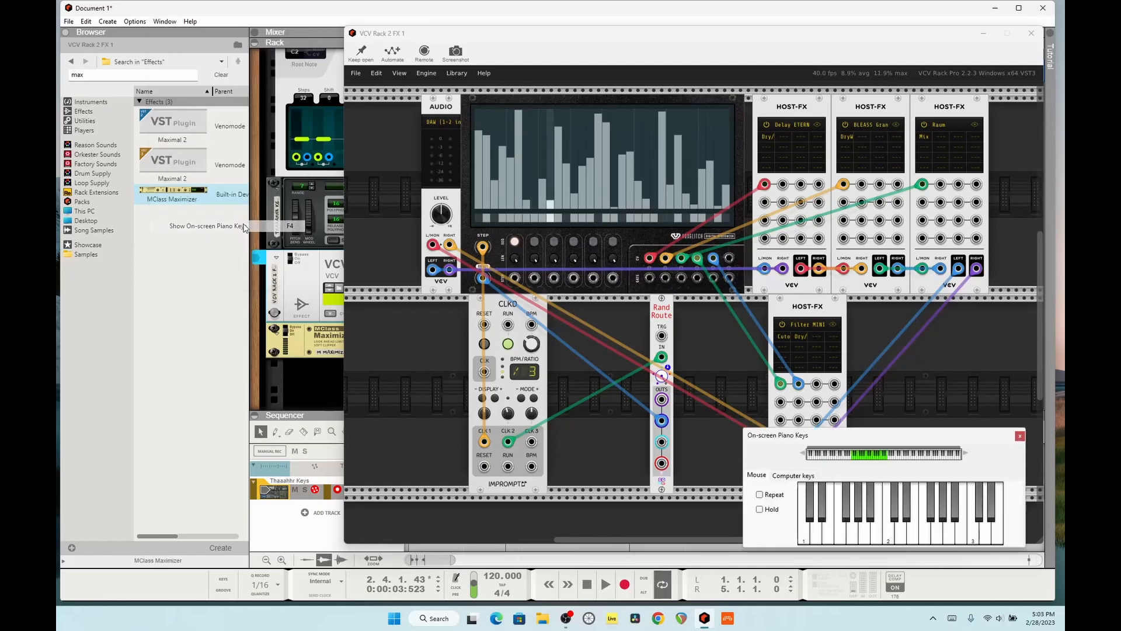
click(898, 543)
click(903, 543)
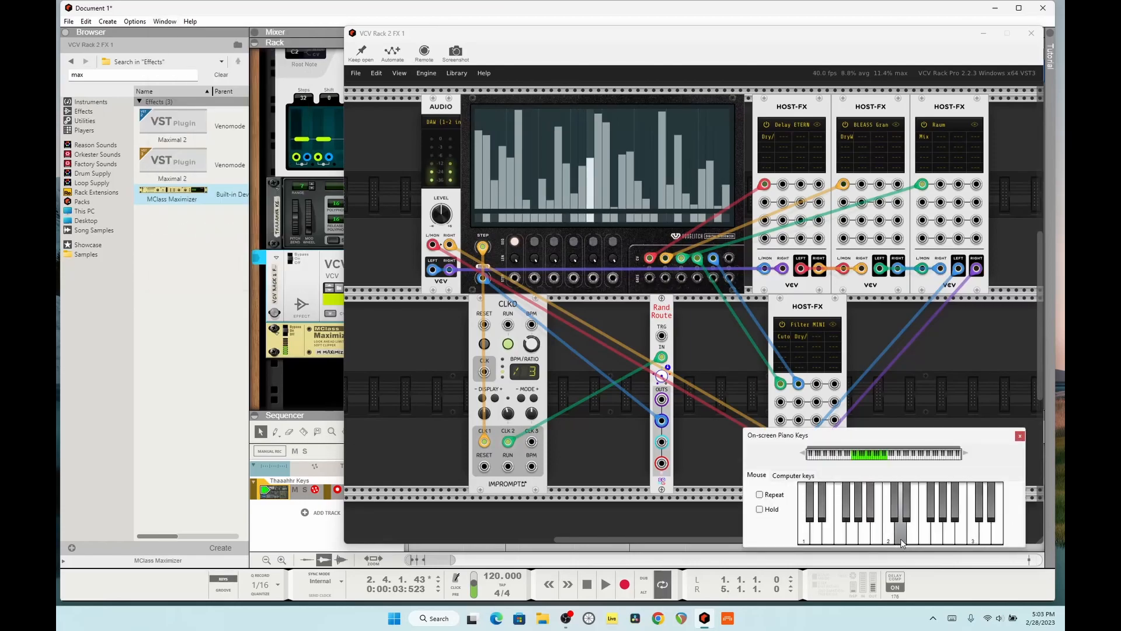
click(931, 534)
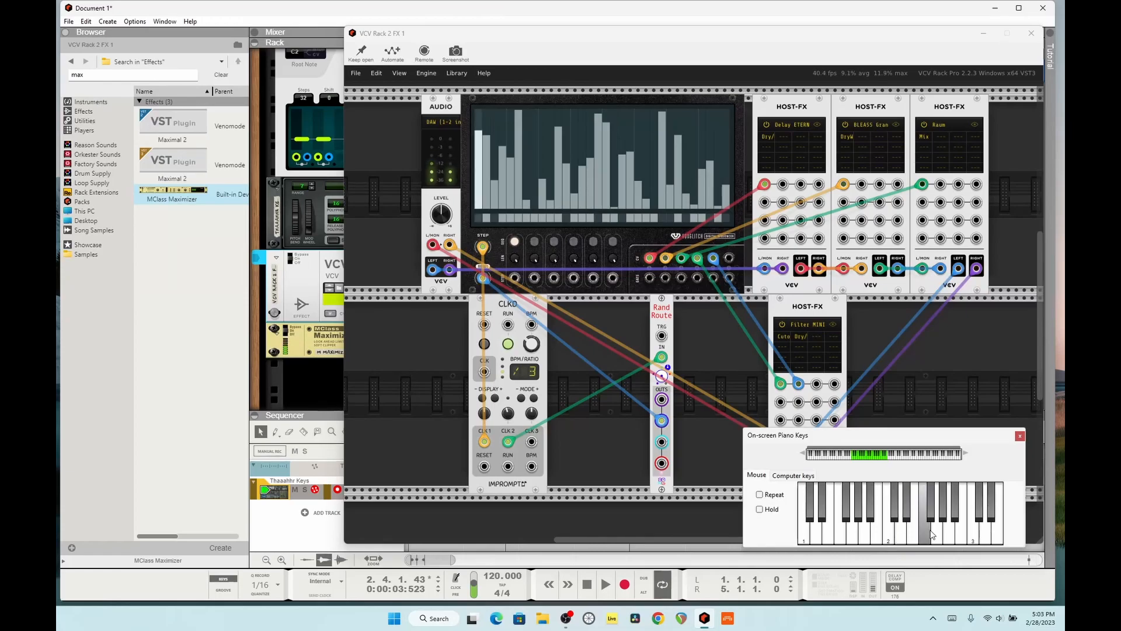
click(951, 535)
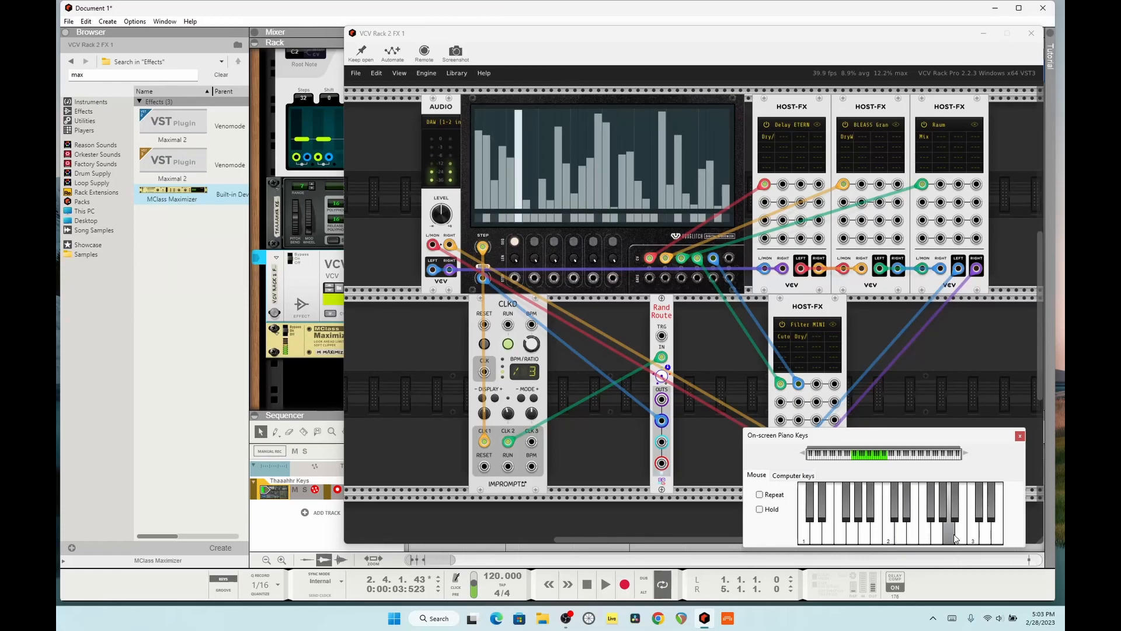
click(876, 533)
click(853, 533)
click(829, 532)
click(819, 532)
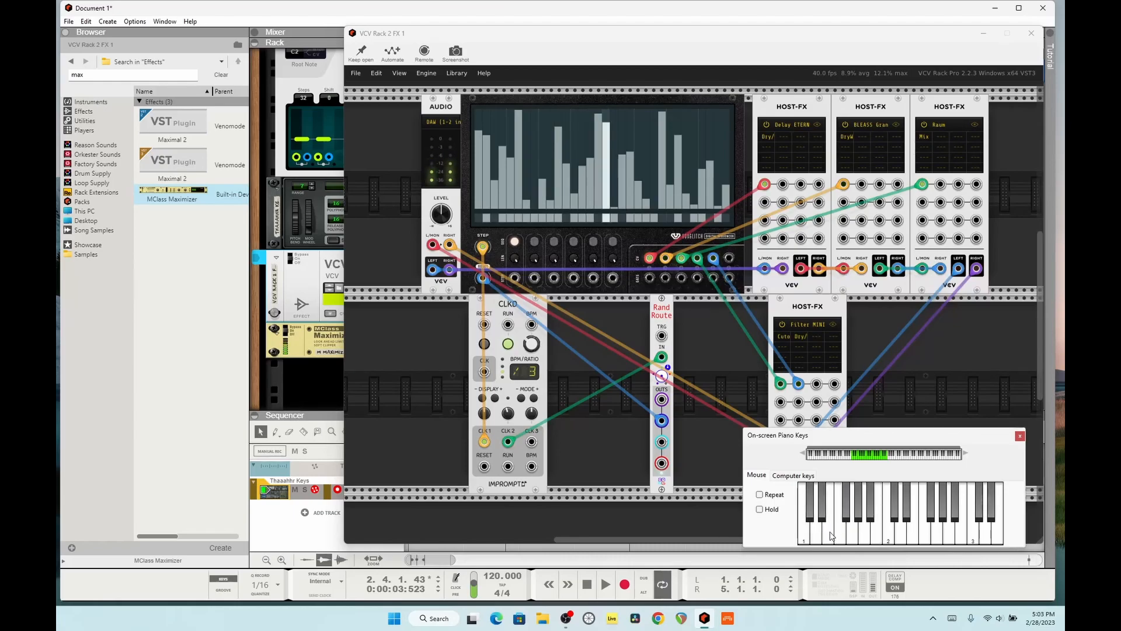
Shift the on-screen piano range up to octaves 3 to 5 and play several higher notes.
click(912, 448)
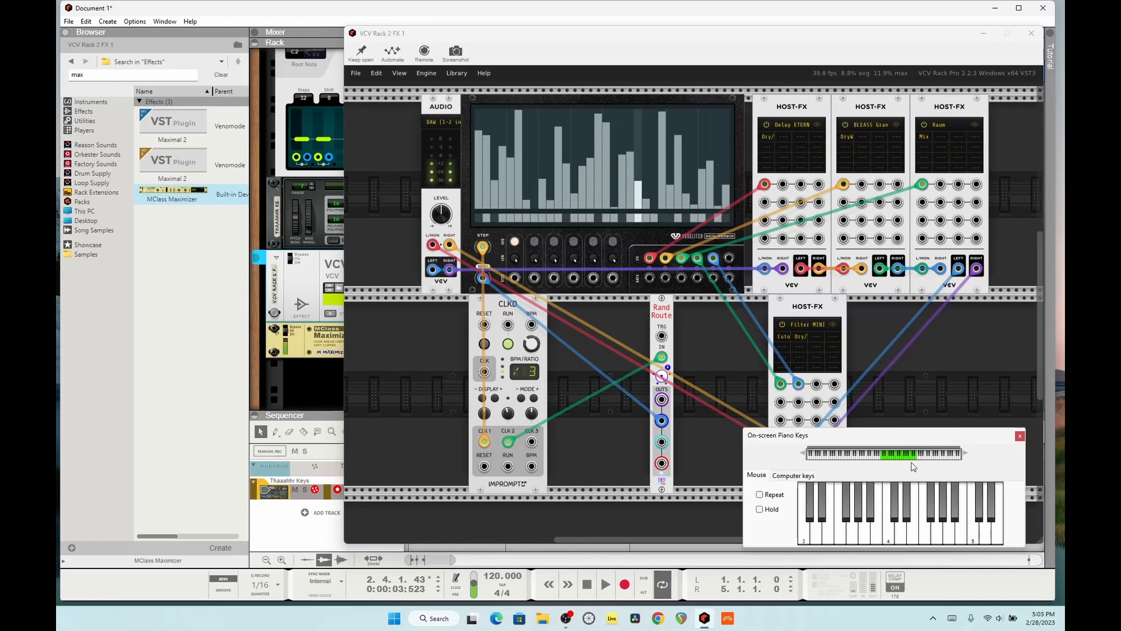
click(919, 528)
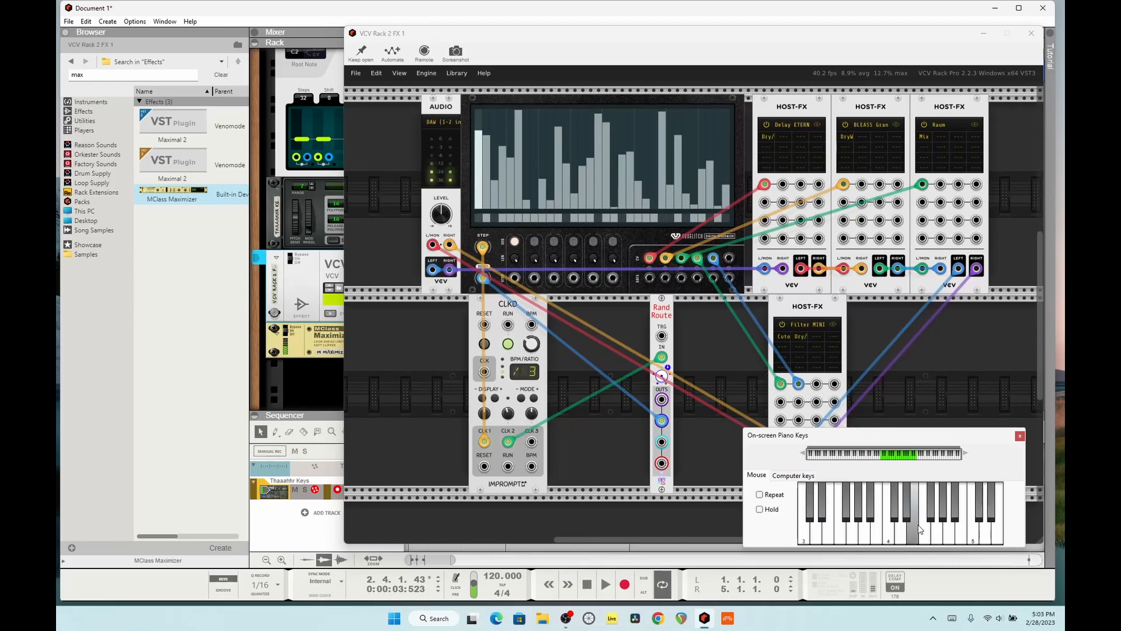
click(945, 530)
click(928, 531)
click(972, 527)
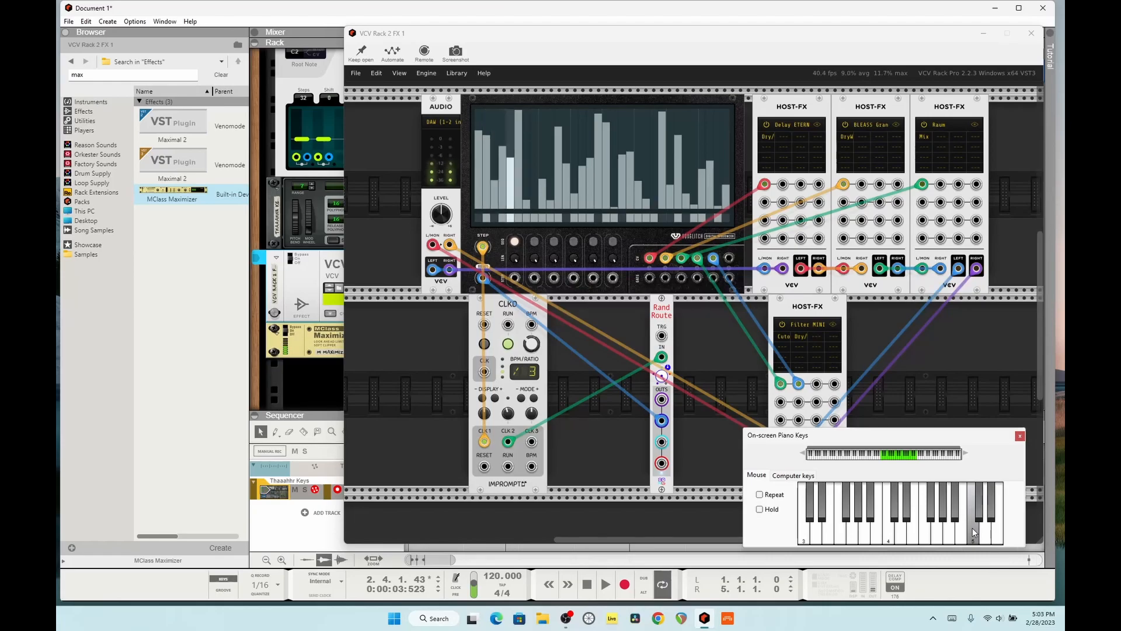
Audition a run of individual notes in octaves 3 and 4 through the effects patch with the on-screen piano.
click(906, 534)
click(891, 536)
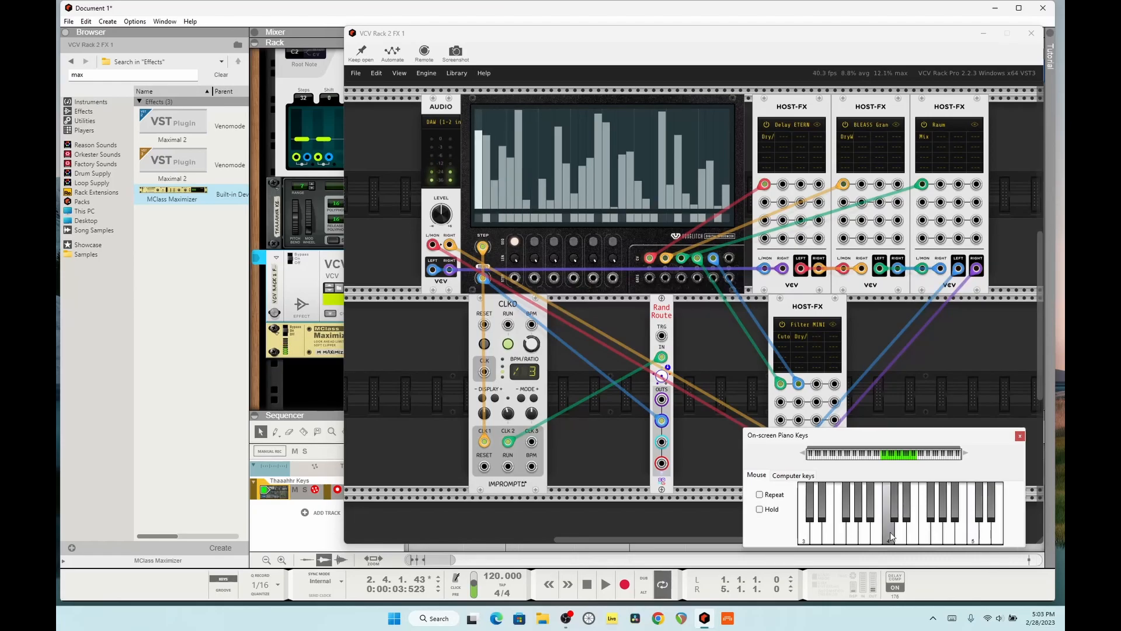
click(866, 531)
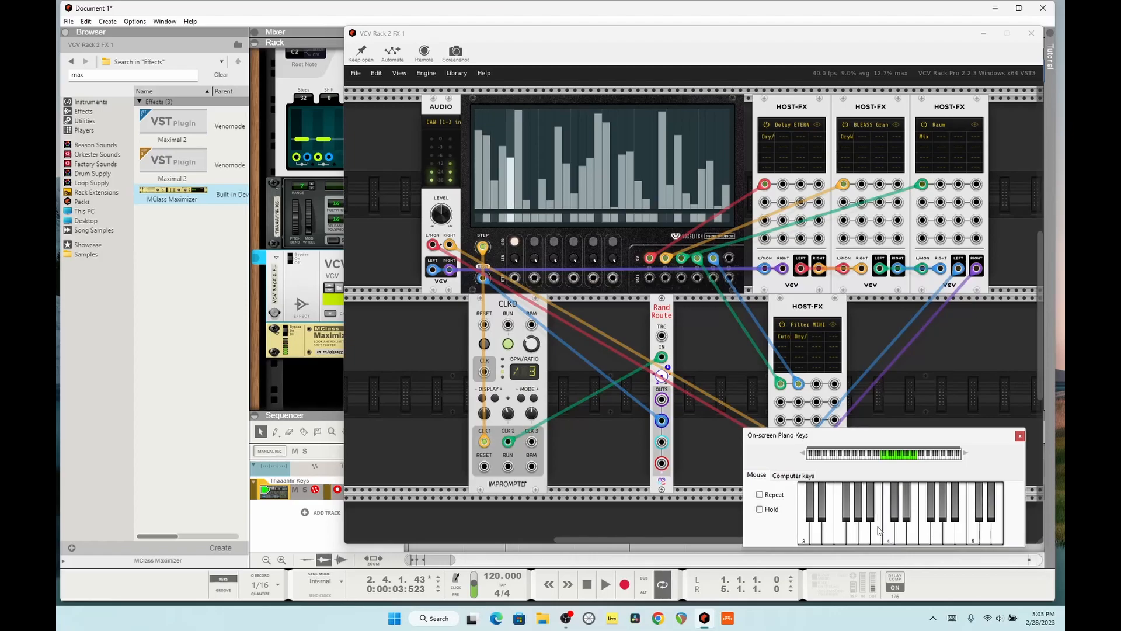
click(878, 530)
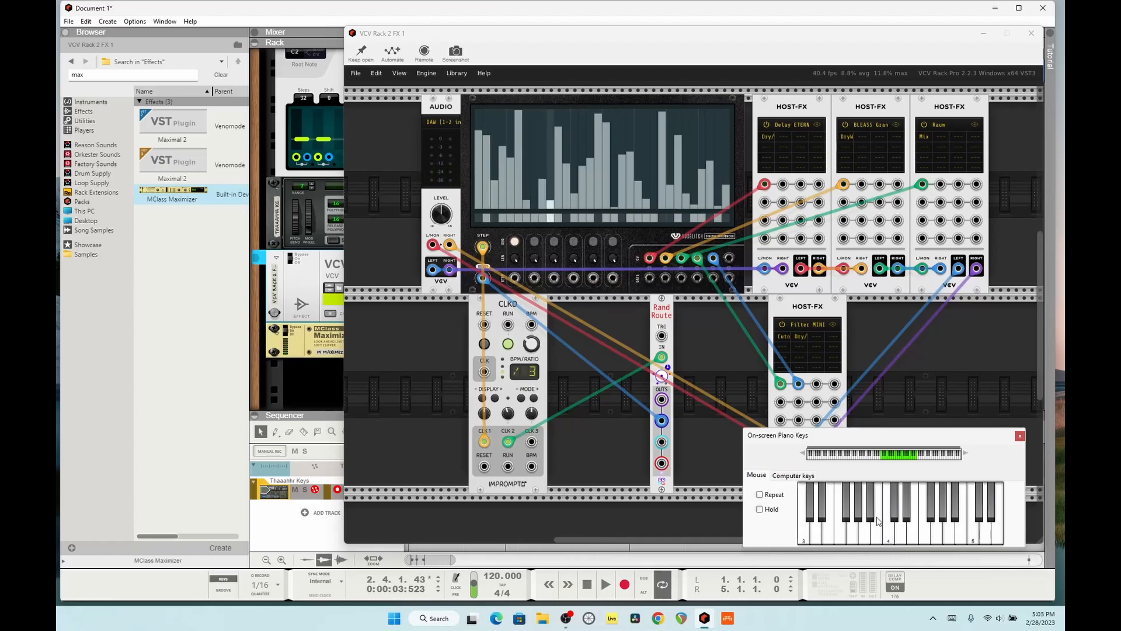
click(907, 524)
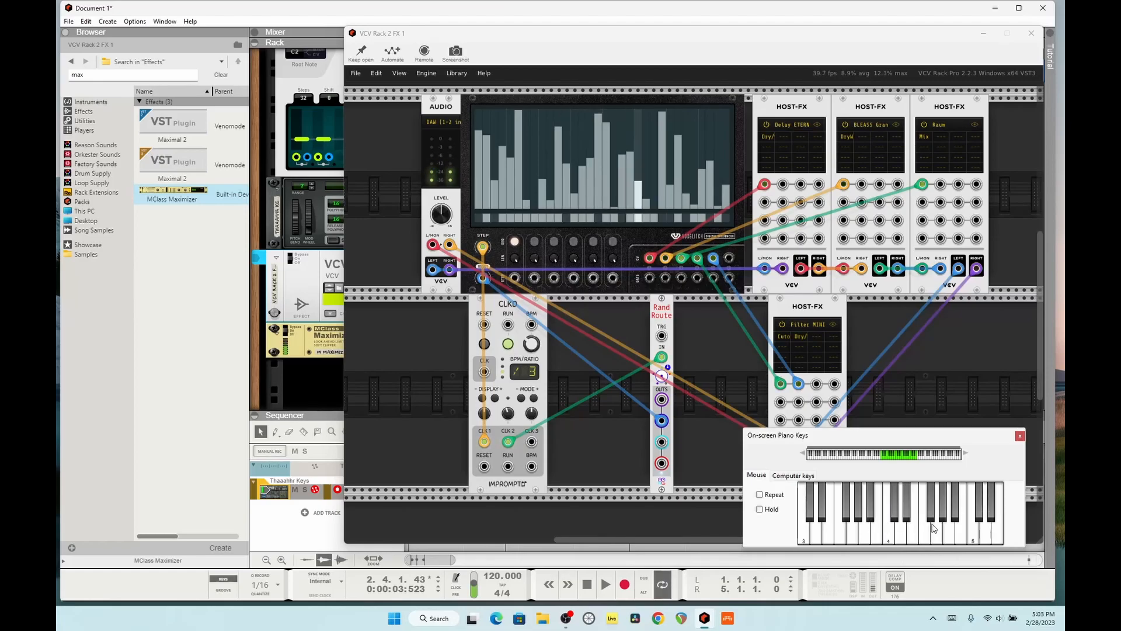
click(935, 528)
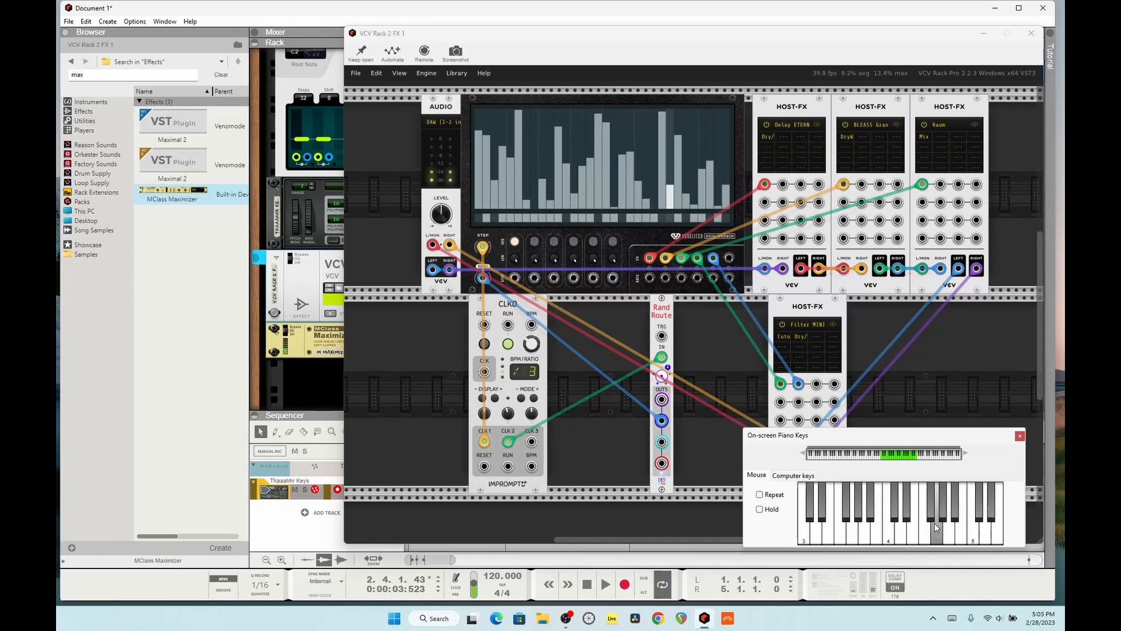
Show the Digital Sequencer's module options and dismiss them without a change, and close the On-screen Piano Keys.
right_click(646, 240)
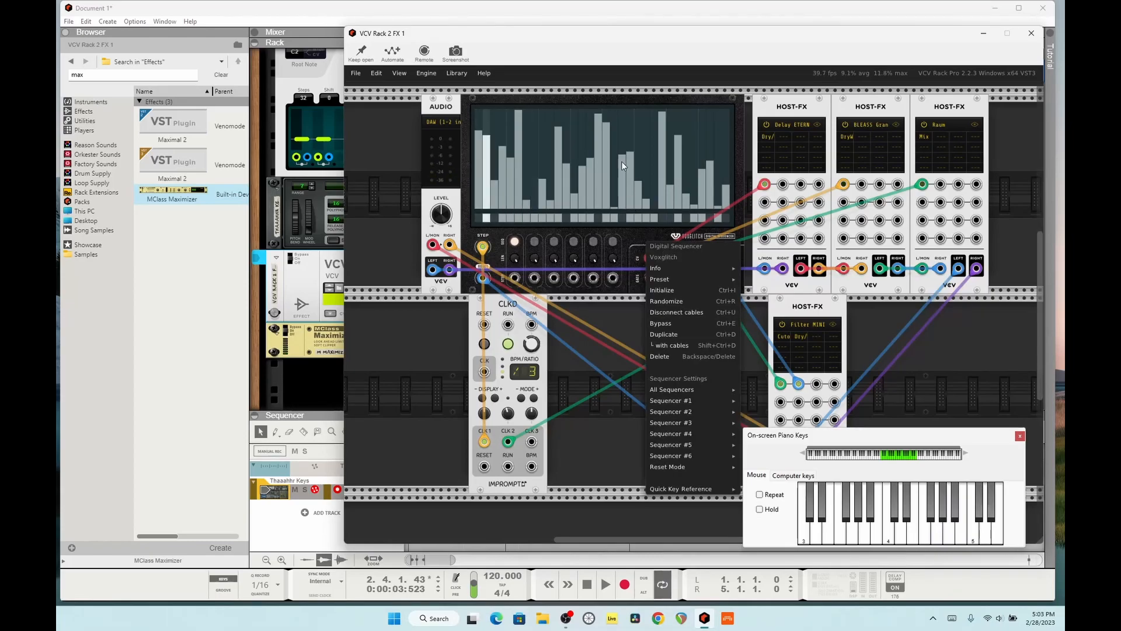
click(604, 96)
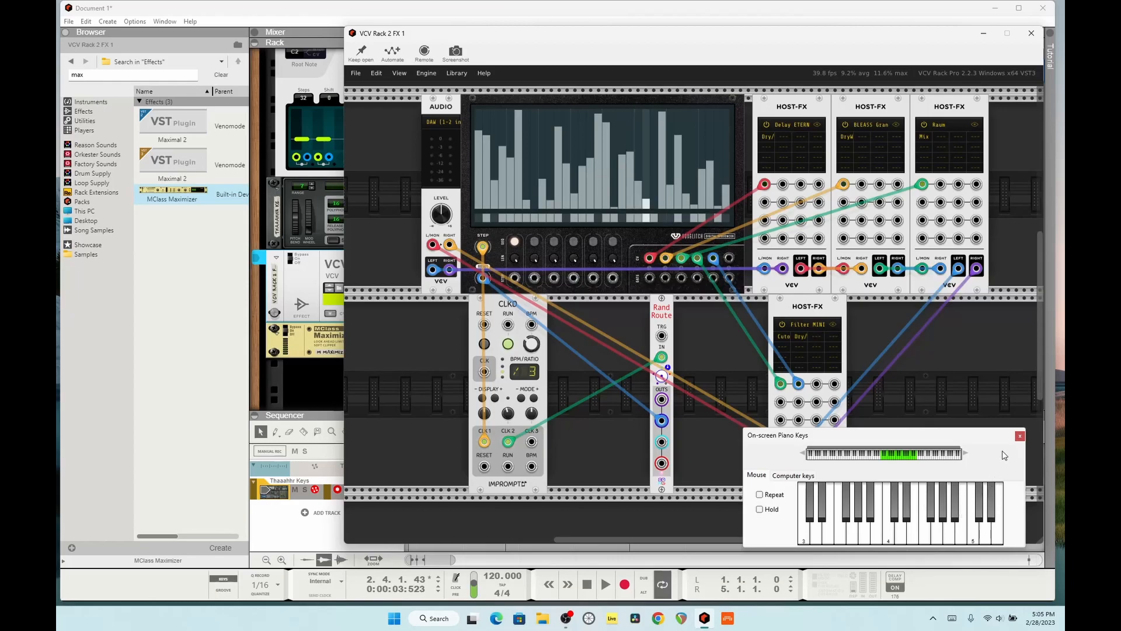
click(1020, 435)
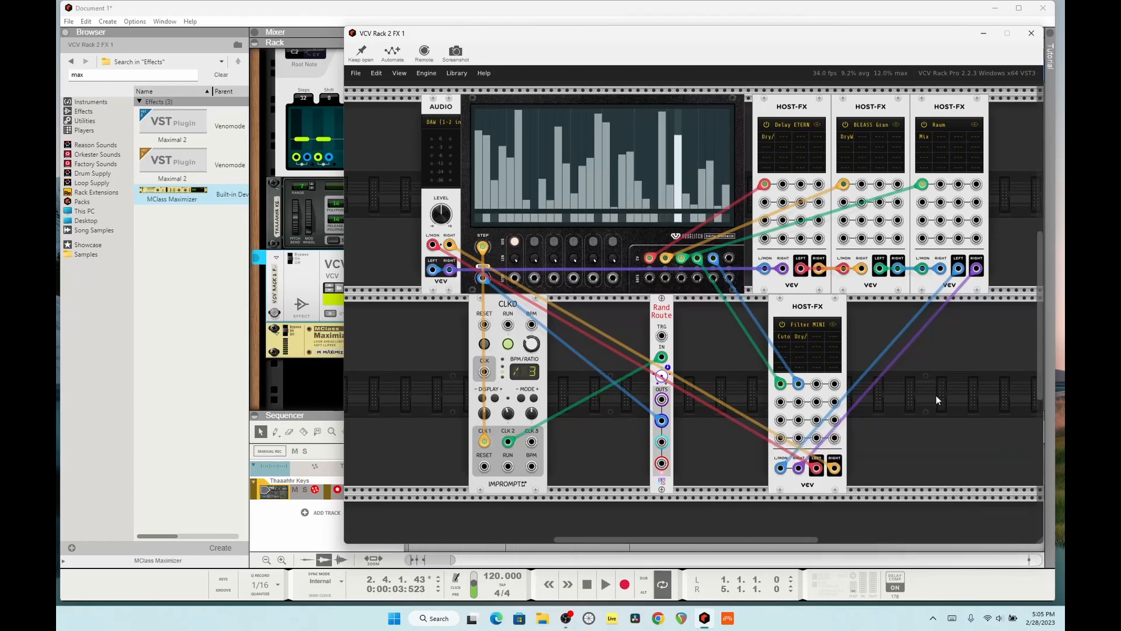